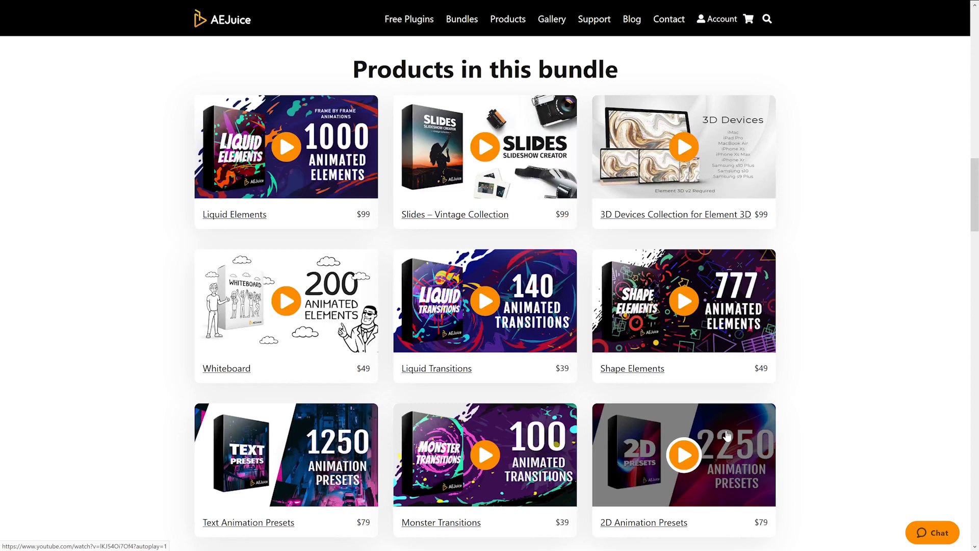
{"action": "scroll", "coordinate": [839, 422], "scroll_direction": "down", "scroll_amount": 2}
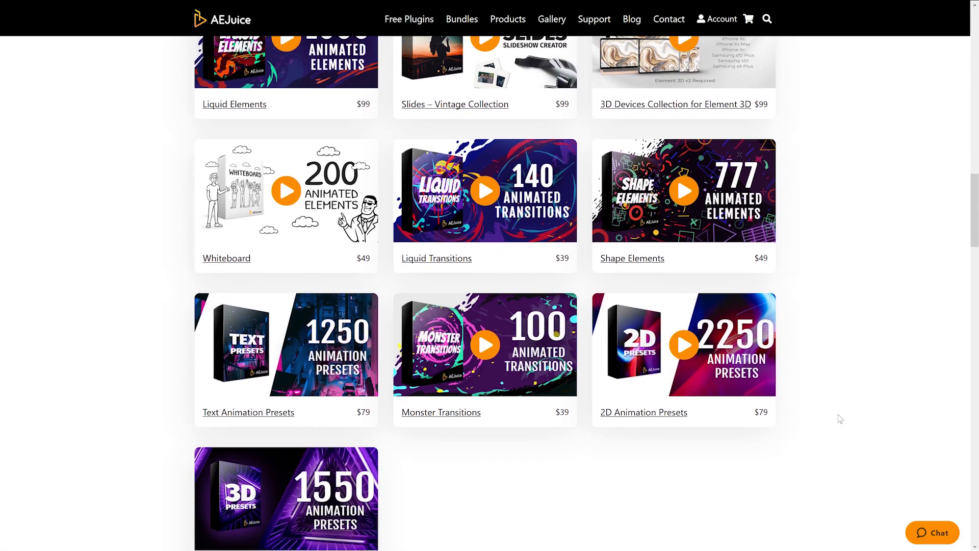
{"action": "scroll", "coordinate": [839, 422], "scroll_direction": "down", "scroll_amount": 1}
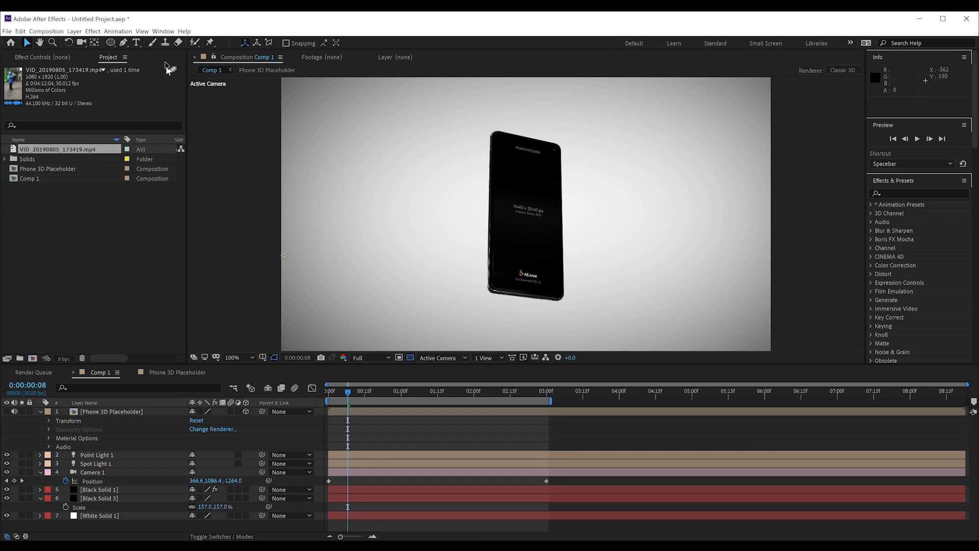
Open AEJuice Pack Manager 3 in After Effects and check its account options.
{"action": "left_click", "coordinate": [162, 31]}
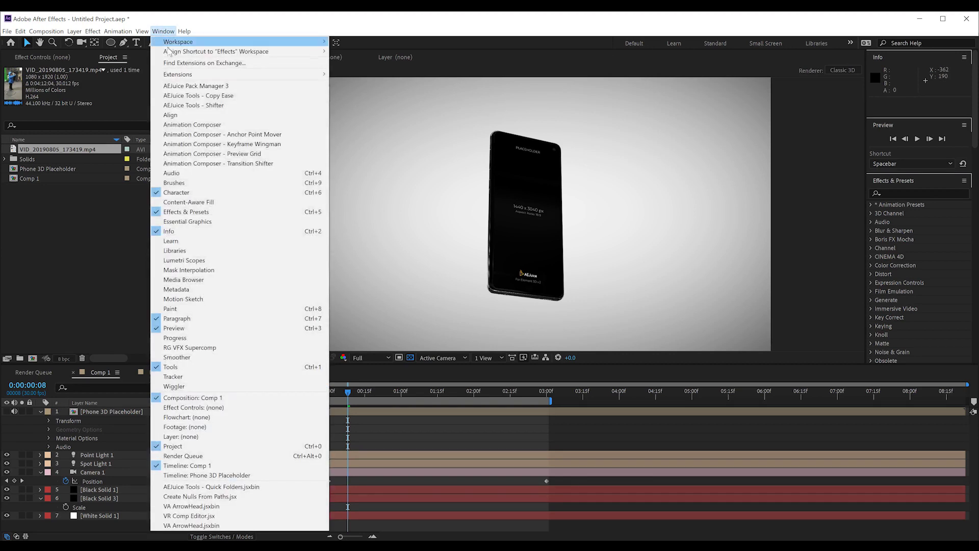
{"action": "left_click", "coordinate": [180, 85]}
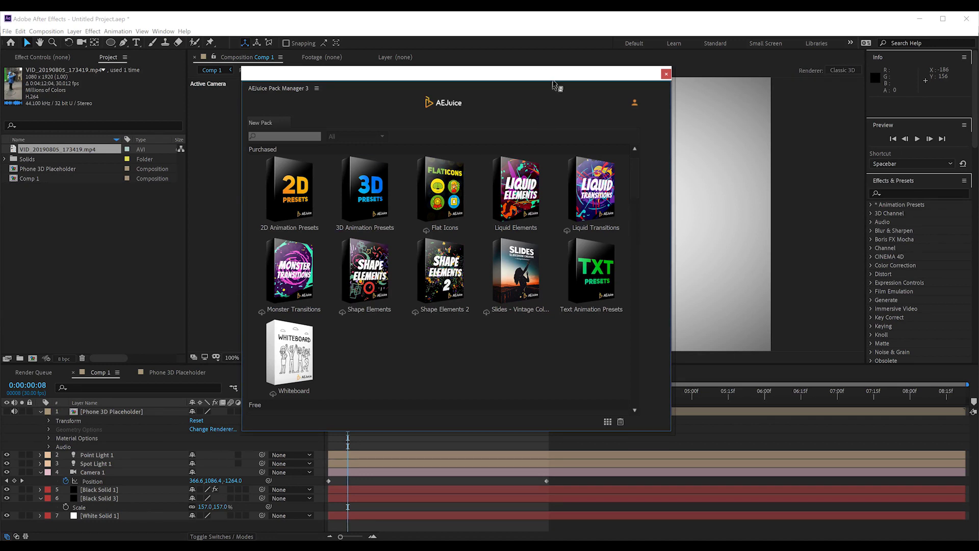
{"action": "left_click", "coordinate": [634, 102]}
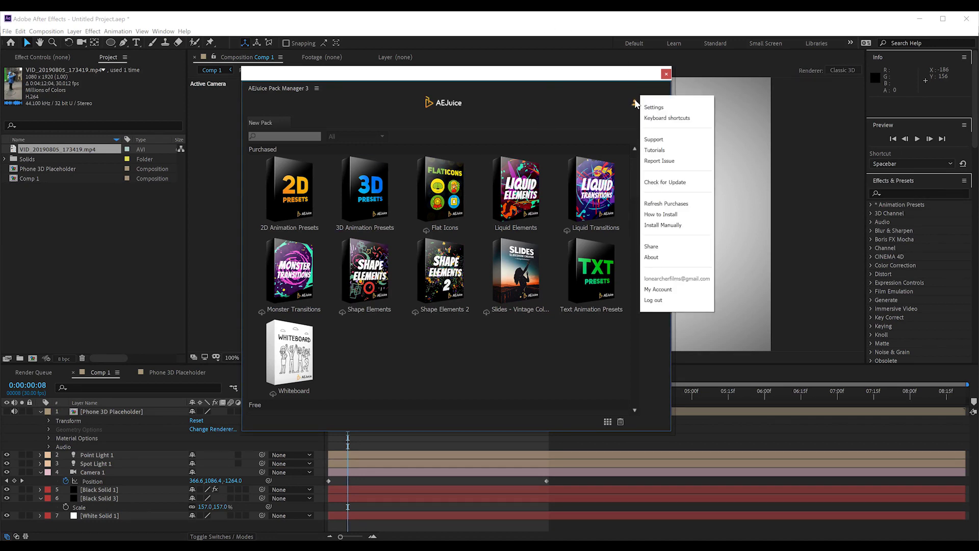
{"action": "left_click", "coordinate": [635, 103]}
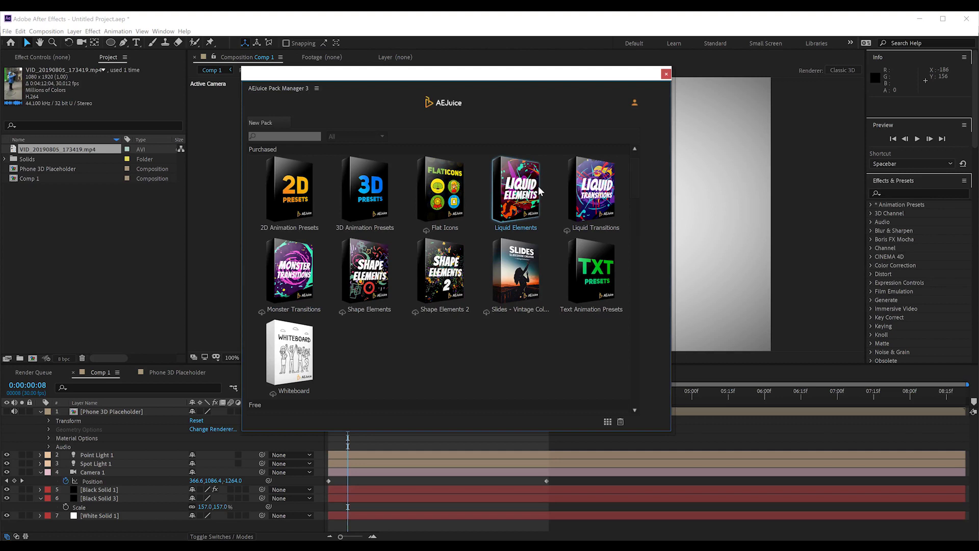
Download the purchased Flat Icons, Liquid Transitions and Slides - Vintage Collection packs.
{"action": "left_click", "coordinate": [426, 231]}
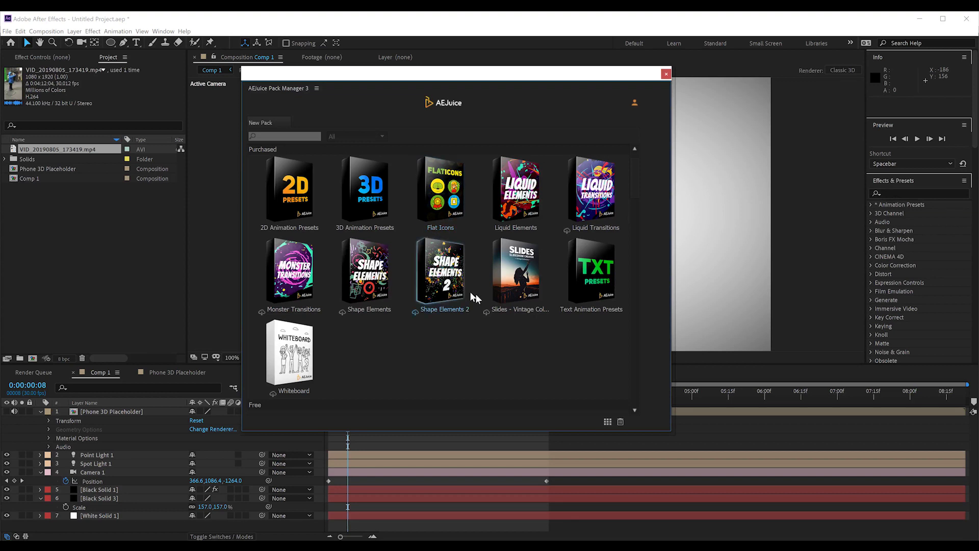
{"action": "left_click", "coordinate": [567, 231]}
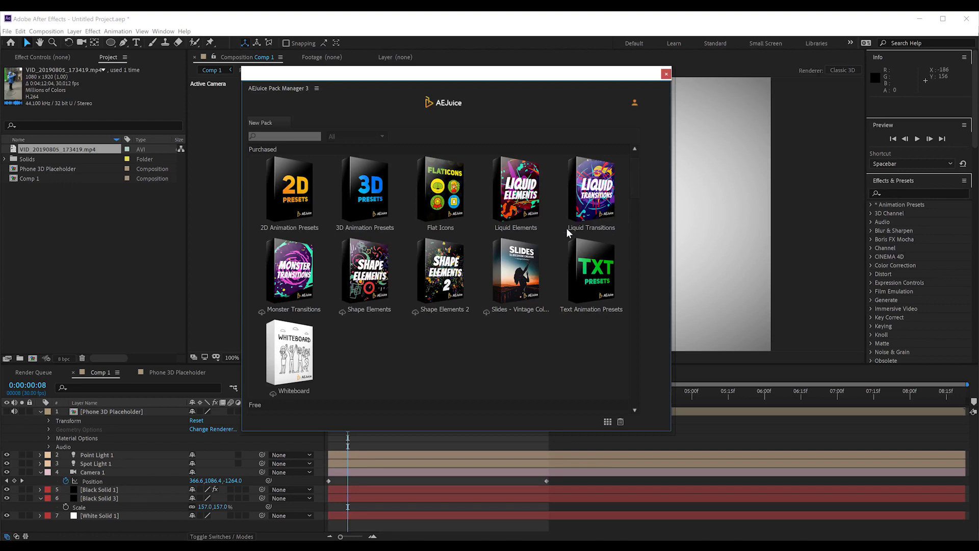
{"action": "left_click", "coordinate": [485, 312]}
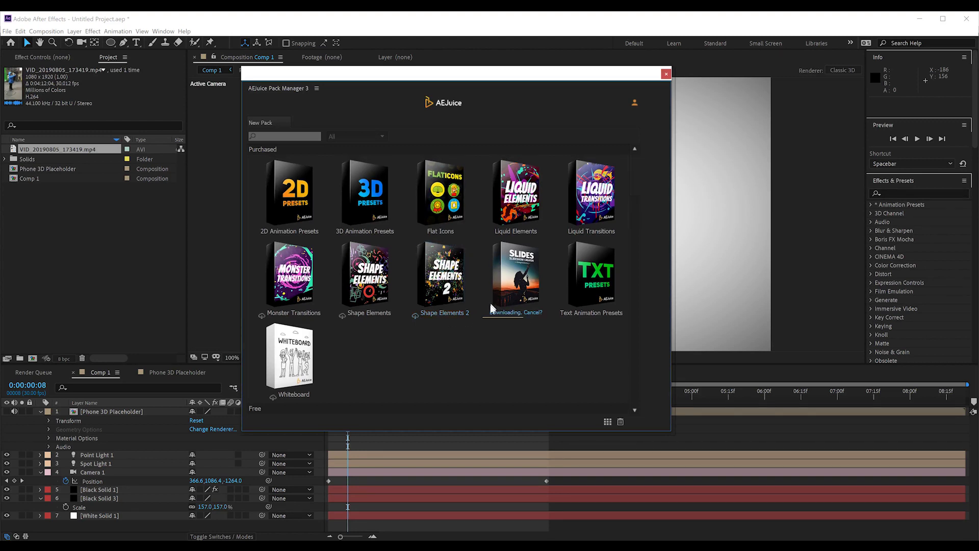
Download the free 2.5D Devices Collection, Sound Effects Free and Standard Text Presets packs, plus the purchased Shape Elements 2 pack.
{"action": "scroll", "coordinate": [471, 324], "scroll_direction": "down", "scroll_amount": 5}
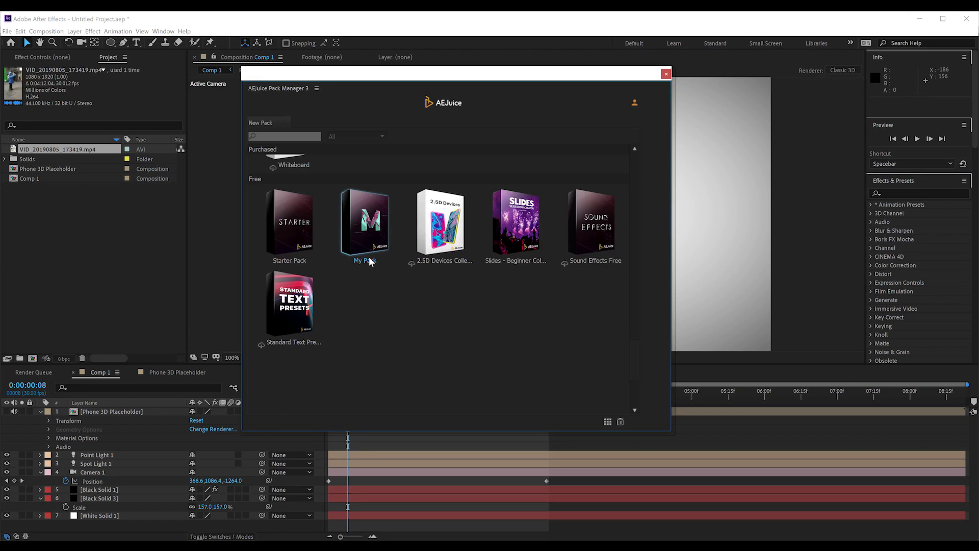
{"action": "left_click", "coordinate": [412, 261]}
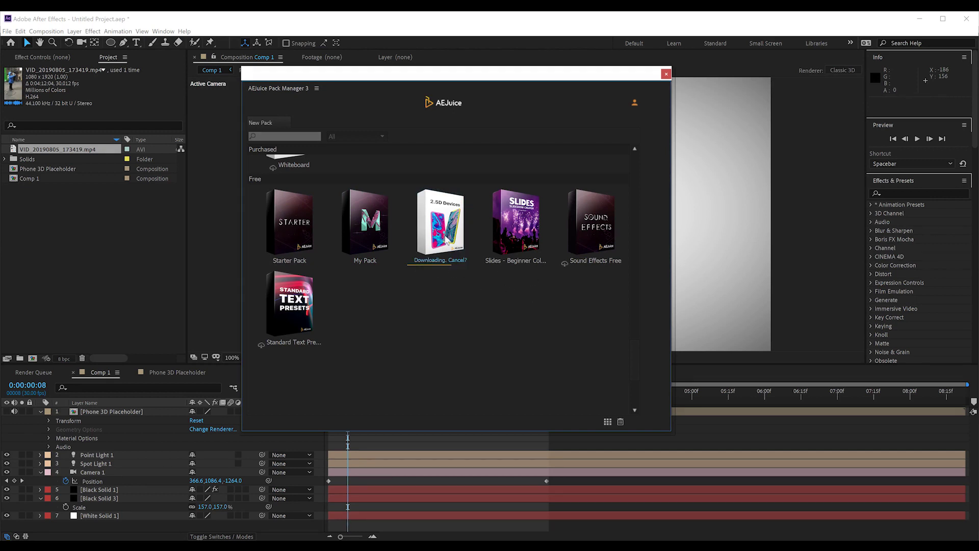
{"action": "left_click", "coordinate": [566, 263]}
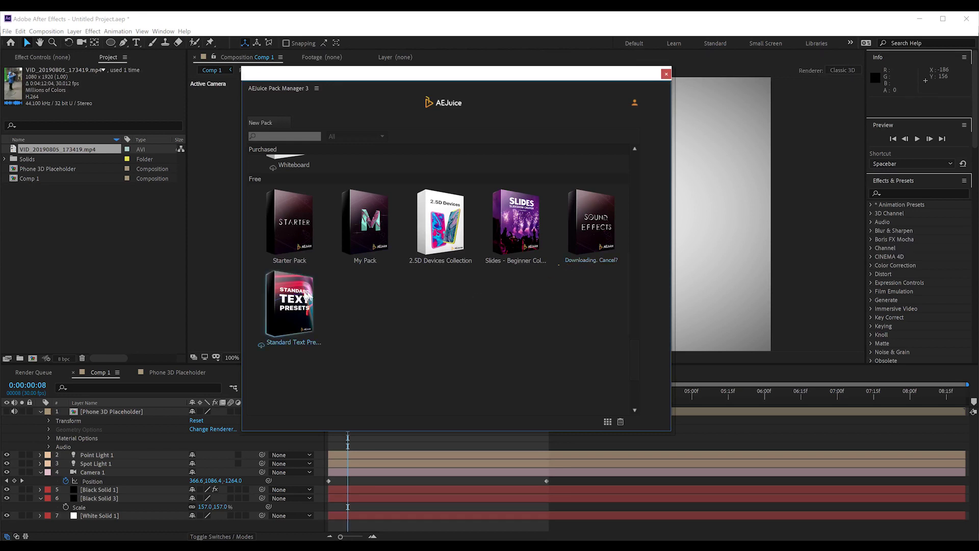
{"action": "left_click", "coordinate": [261, 345]}
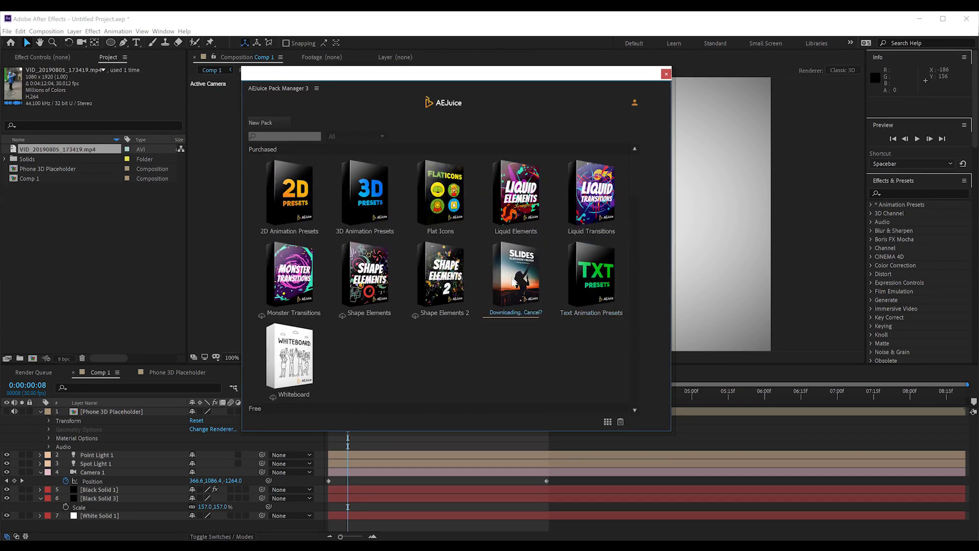
{"action": "left_click", "coordinate": [416, 313]}
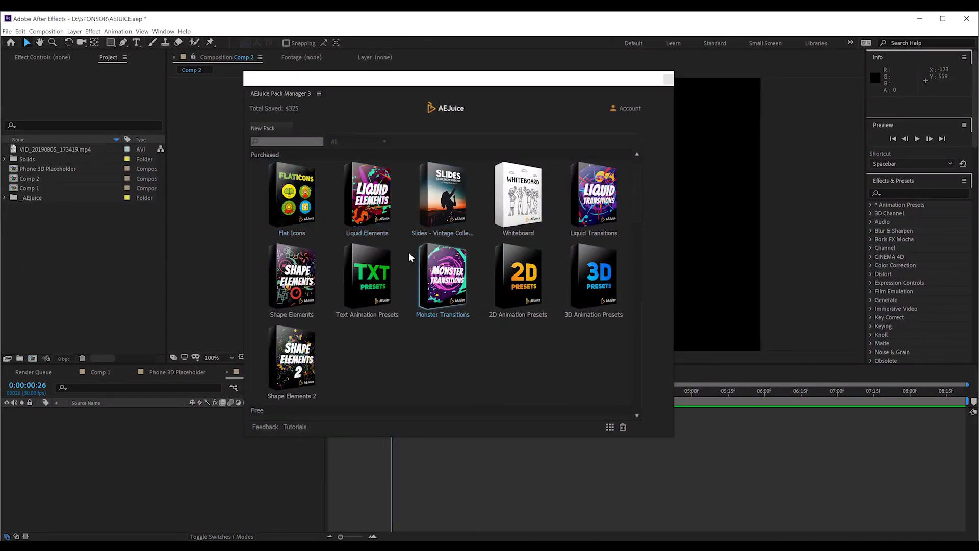
Browse the Starter Pack's folders, from Slides - Vintage and Whiteboard through the transitions and Shape Elements to Motion Cafe UI, and close the pack.
{"action": "scroll", "coordinate": [559, 265], "scroll_direction": "down", "scroll_amount": 3}
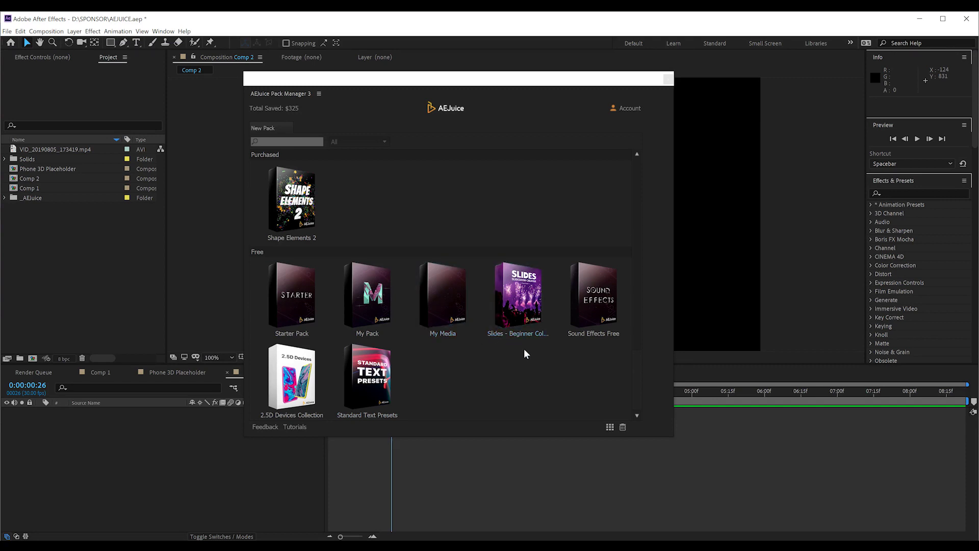
{"action": "double_click", "coordinate": [300, 300]}
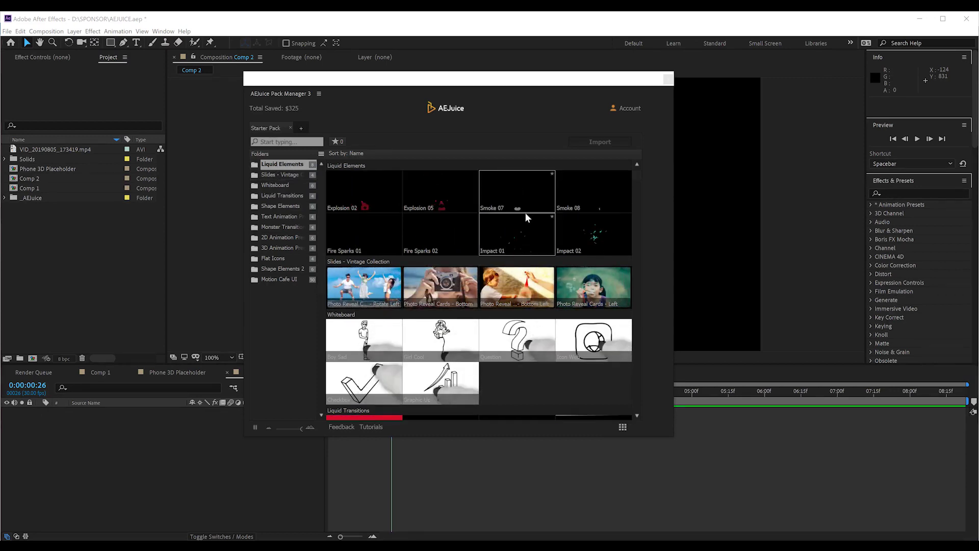
{"action": "left_click", "coordinate": [271, 173]}
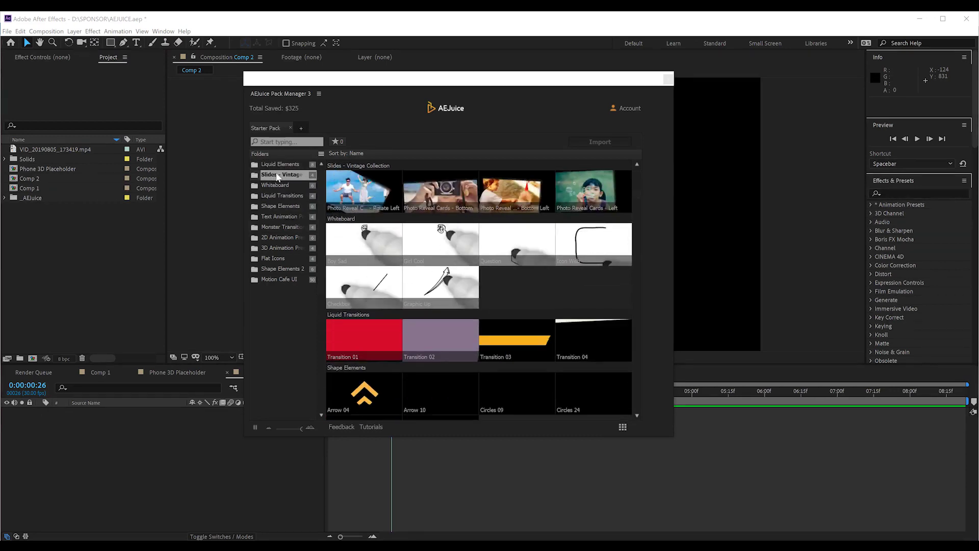
{"action": "left_click", "coordinate": [271, 185]}
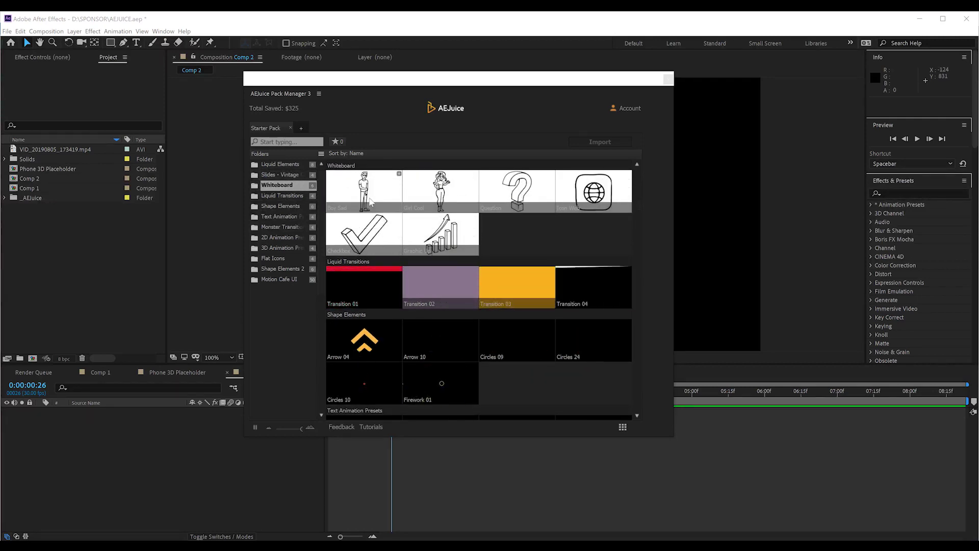
{"action": "left_click", "coordinate": [274, 196]}
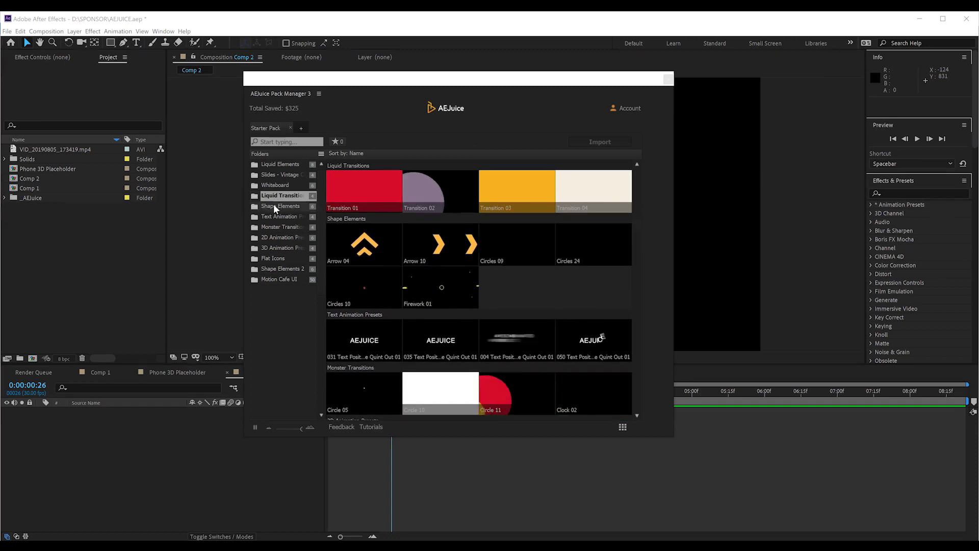
{"action": "left_click", "coordinate": [274, 206]}
{"action": "left_click", "coordinate": [274, 227]}
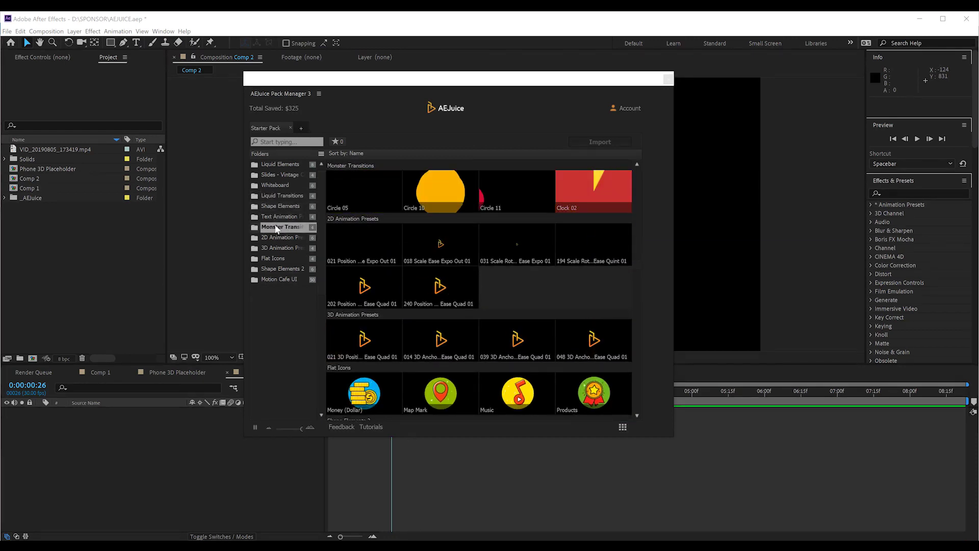
{"action": "left_click", "coordinate": [275, 279]}
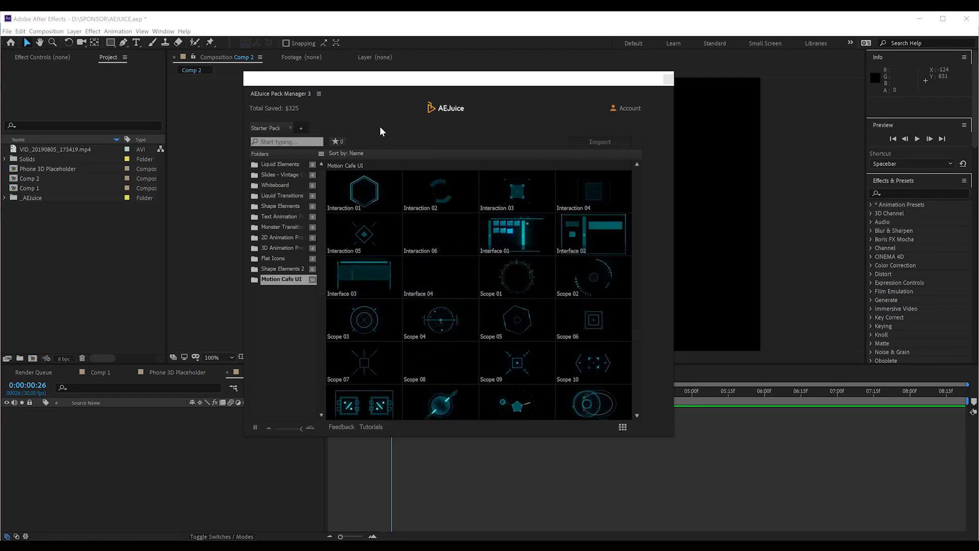
{"action": "left_click", "coordinate": [291, 128]}
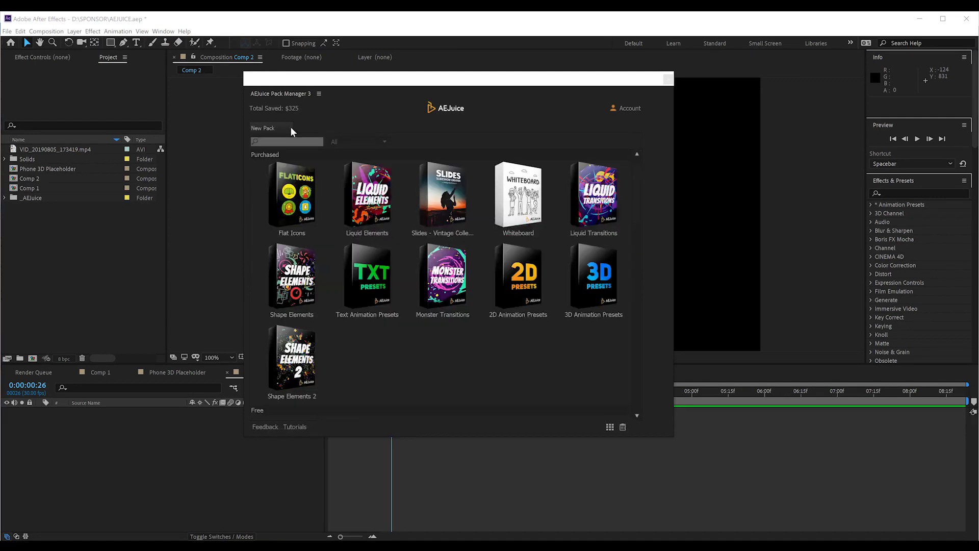
Open the Sound Effects Free pack and look through its Cinematic and Keyboards sounds and the folders that follow.
{"action": "scroll", "coordinate": [635, 367], "scroll_direction": "down", "scroll_amount": 3}
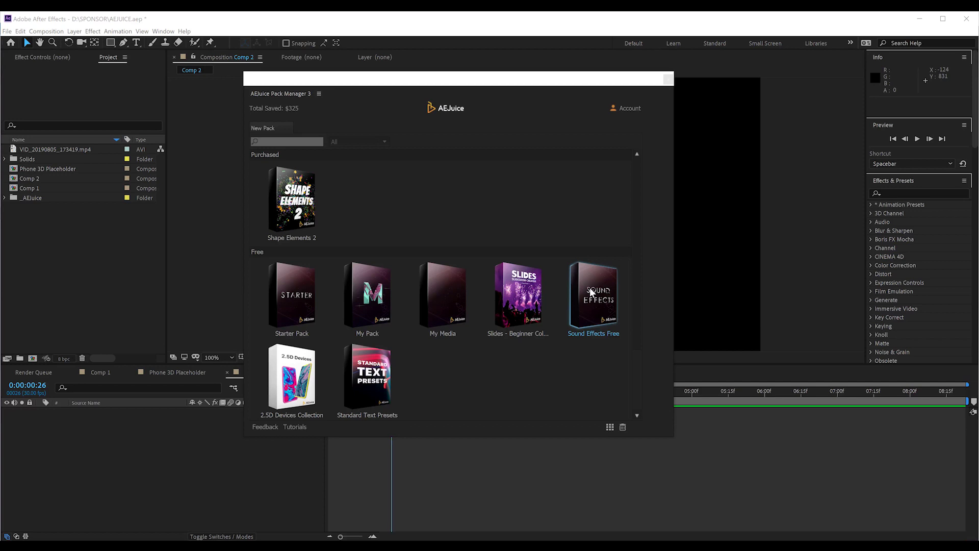
{"action": "left_click", "coordinate": [590, 287]}
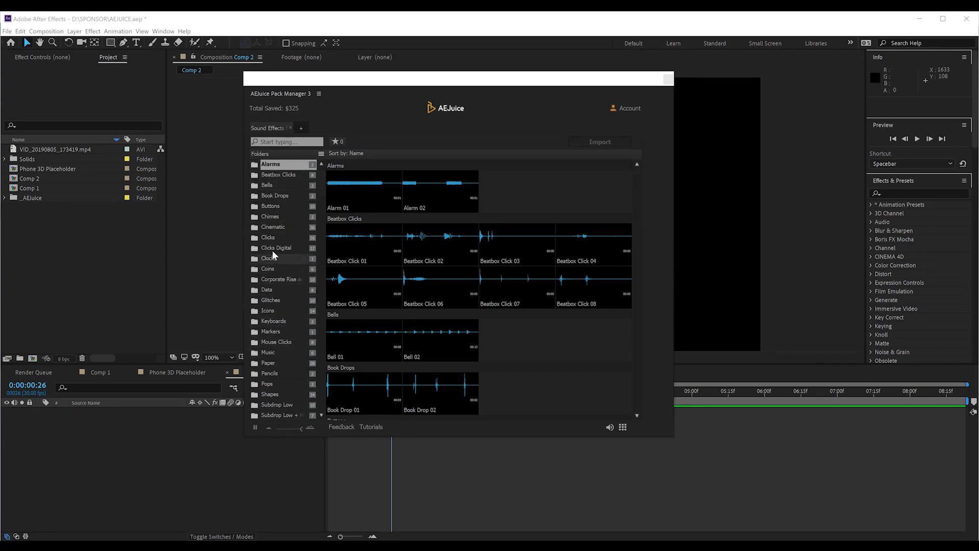
{"action": "left_click", "coordinate": [266, 229]}
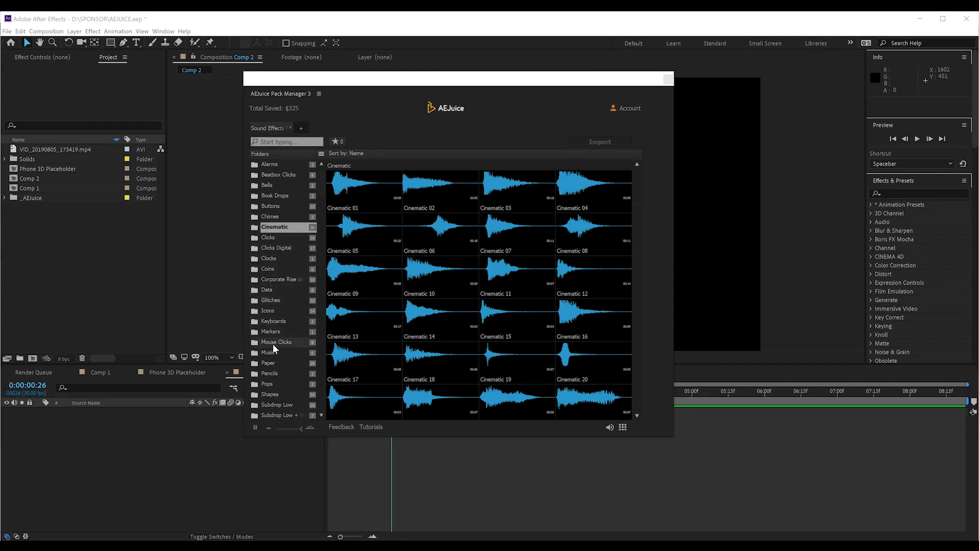
{"action": "left_click", "coordinate": [267, 317]}
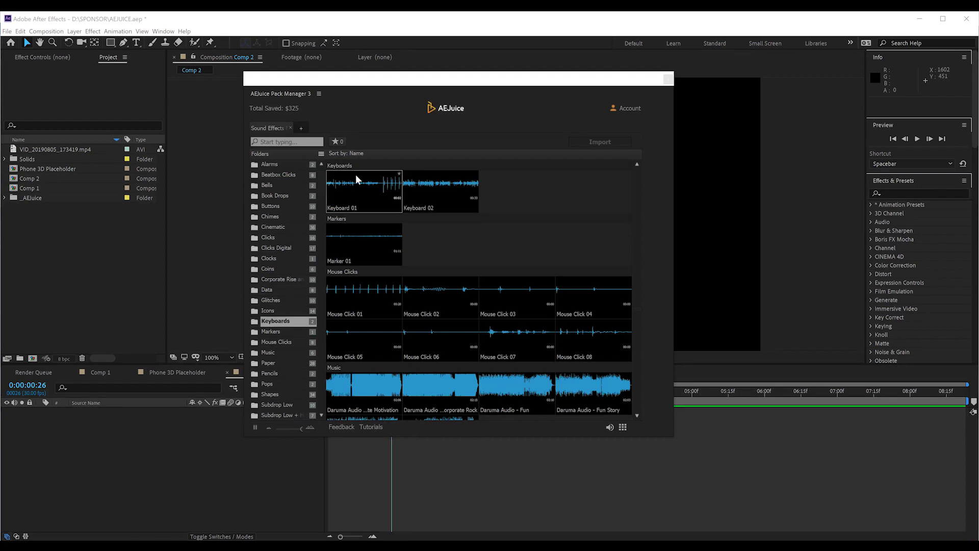
{"action": "scroll", "coordinate": [428, 252], "scroll_direction": "down", "scroll_amount": 10}
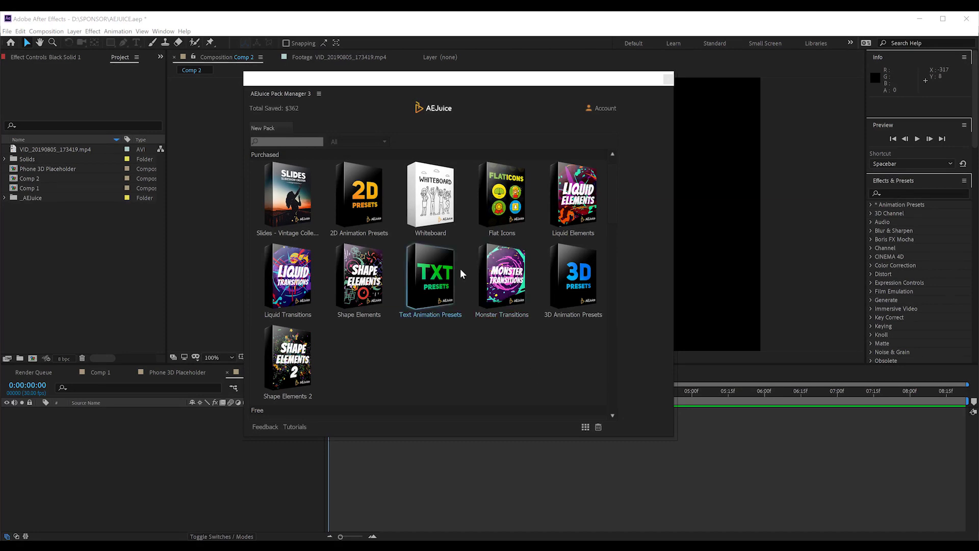
Start a new slideshow from the Slides - Vintage Collection pack and name it CREEPY.
{"action": "left_click", "coordinate": [290, 199]}
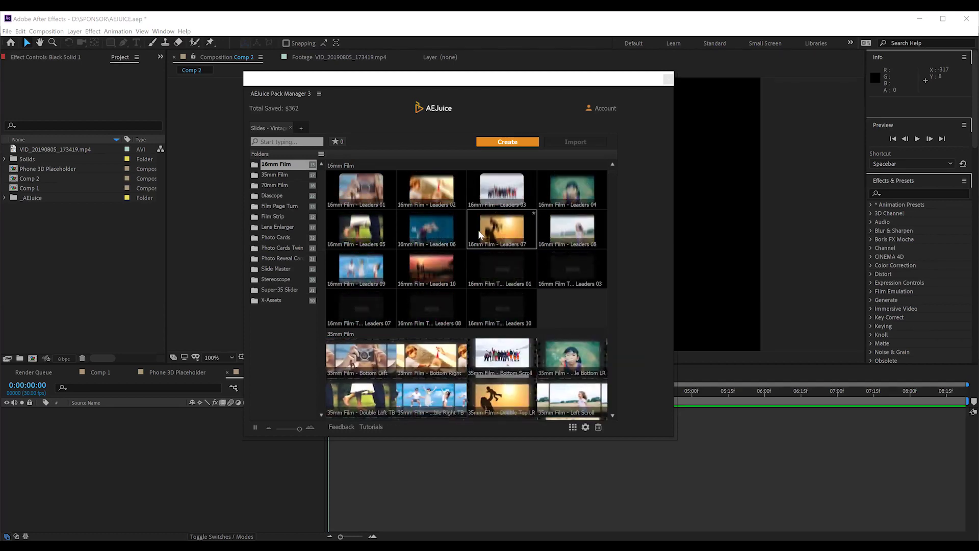
{"action": "left_click", "coordinate": [515, 142]}
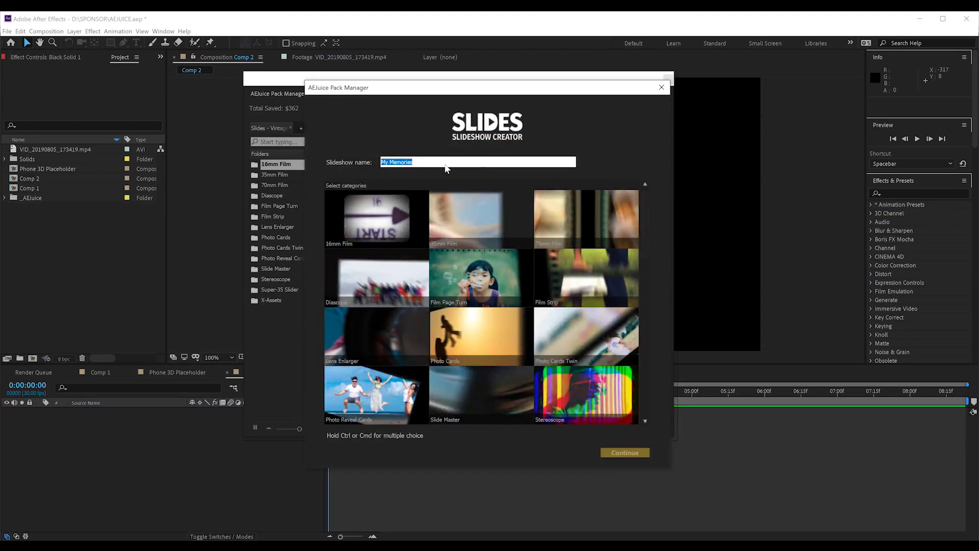
{"action": "type", "text": "CREEPY"}
Choose the 16mm Film, 35mm Film and 70mm Film categories for the slideshow and continue to the music stage.
{"action": "left_click", "coordinate": [394, 214]}
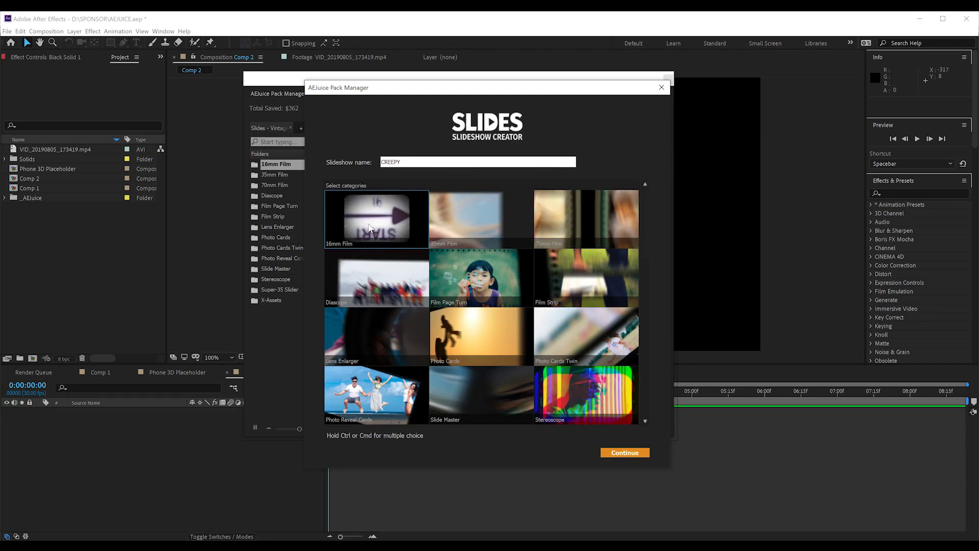
{"action": "left_click", "coordinate": [466, 221], "text": "ctrl"}
{"action": "left_click", "coordinate": [572, 229], "text": "ctrl"}
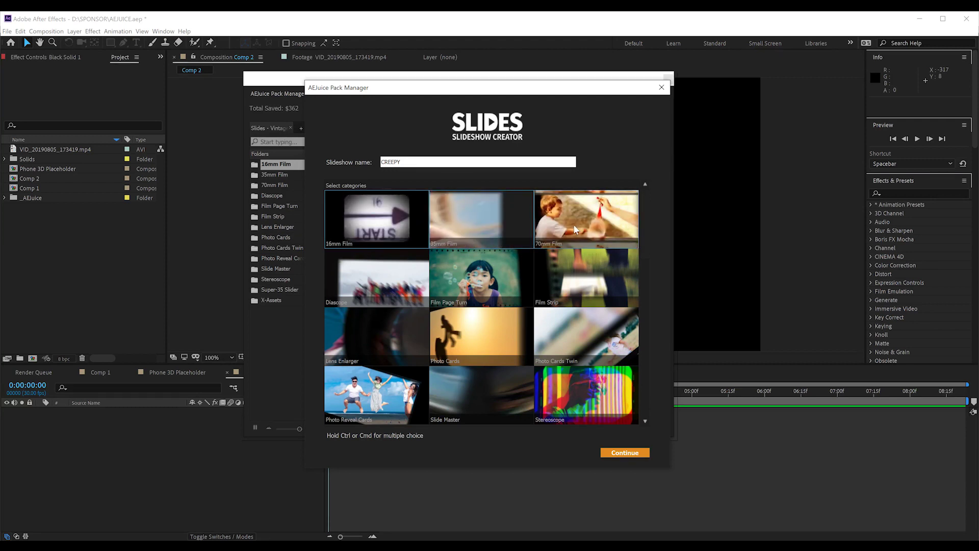
{"action": "left_click", "coordinate": [629, 454]}
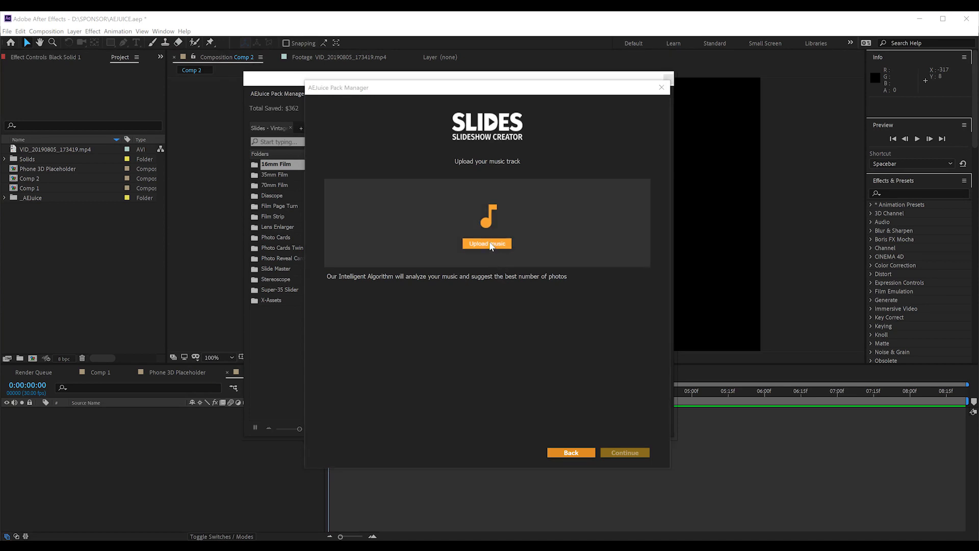
Upload SAMPLE.mp3 from the SPONSOR folder as the slideshow's music track and continue to the photo stage.
{"action": "left_click", "coordinate": [490, 244]}
{"action": "left_click", "coordinate": [419, 251]}
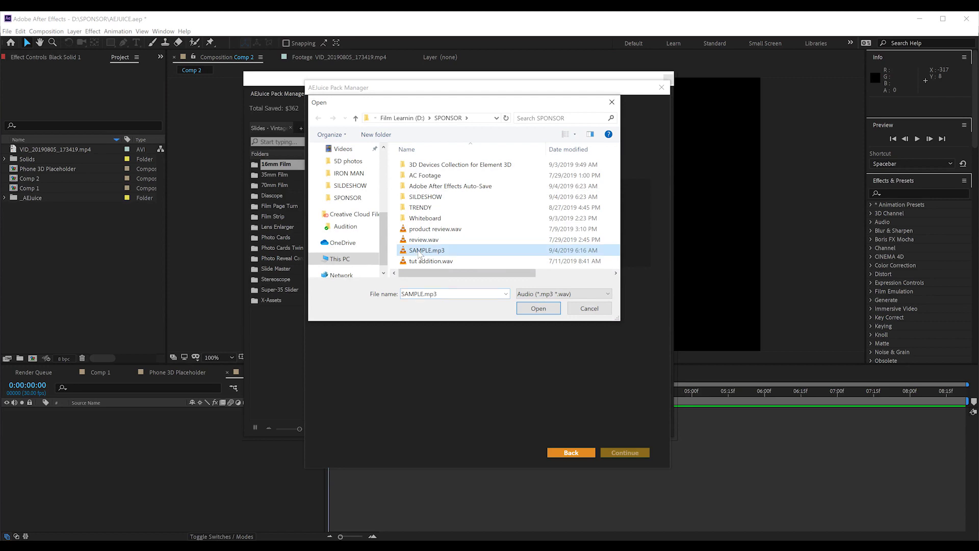
{"action": "left_click", "coordinate": [538, 309]}
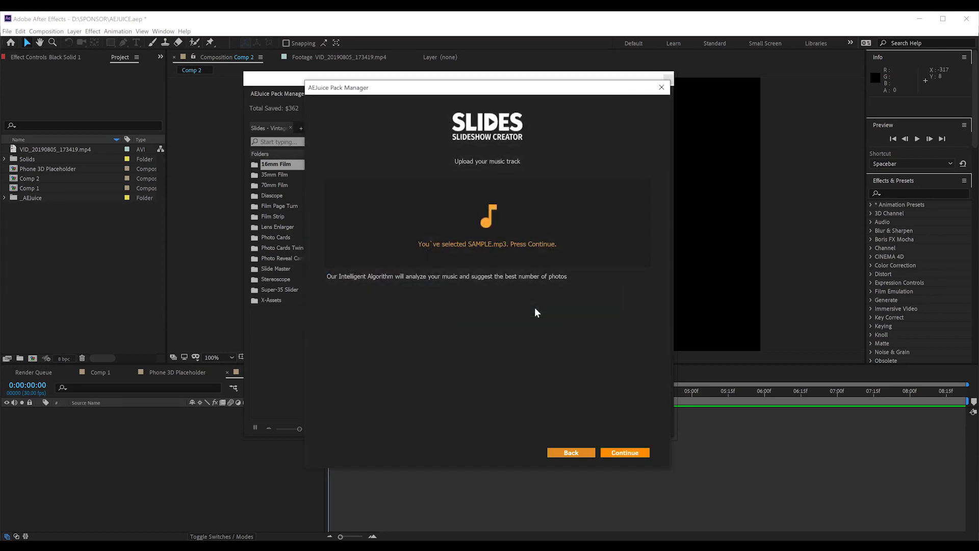
{"action": "left_click", "coordinate": [625, 453]}
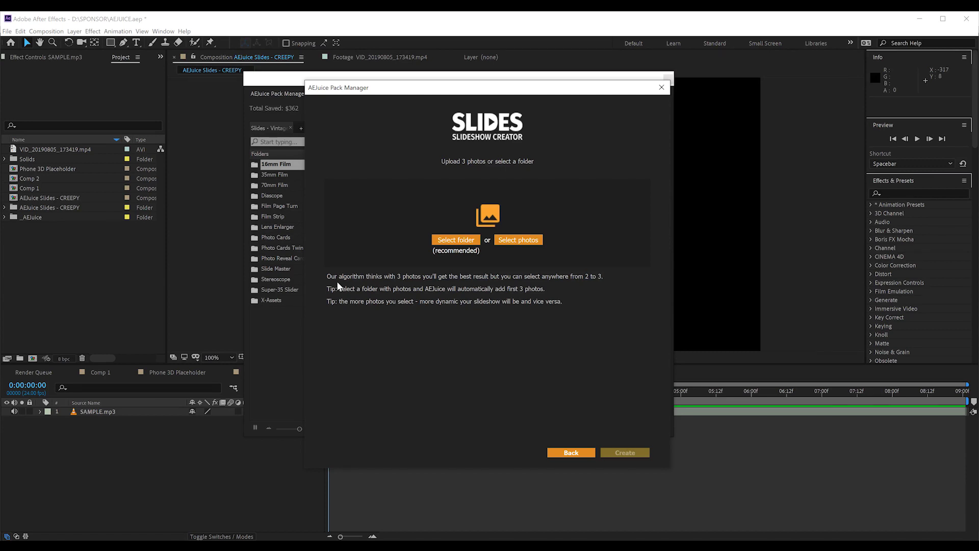
Use the photos in the SILDESHOW folder, create the CREEPY slideshow and close the Pack Manager.
{"action": "left_click", "coordinate": [473, 243]}
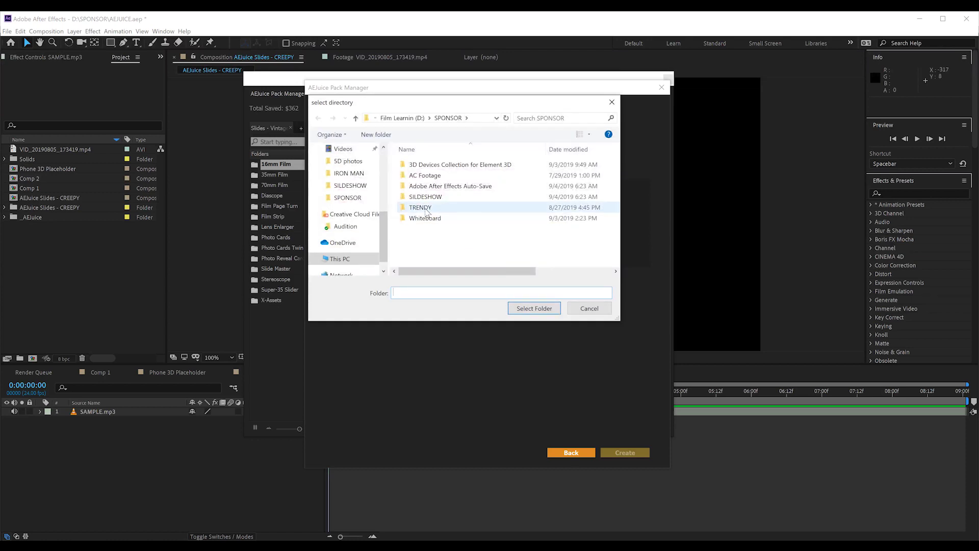
{"action": "left_click", "coordinate": [425, 197]}
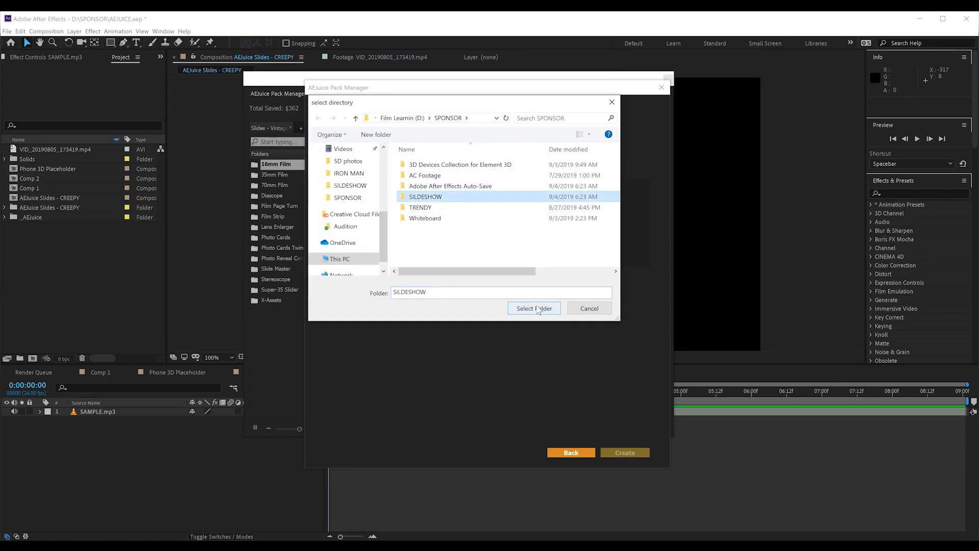
{"action": "left_click", "coordinate": [536, 308]}
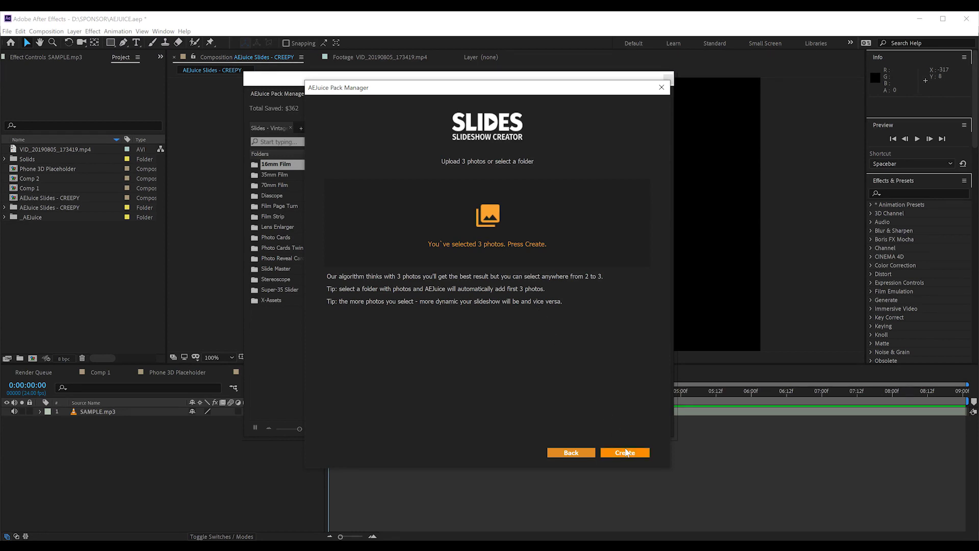
{"action": "left_click", "coordinate": [625, 453]}
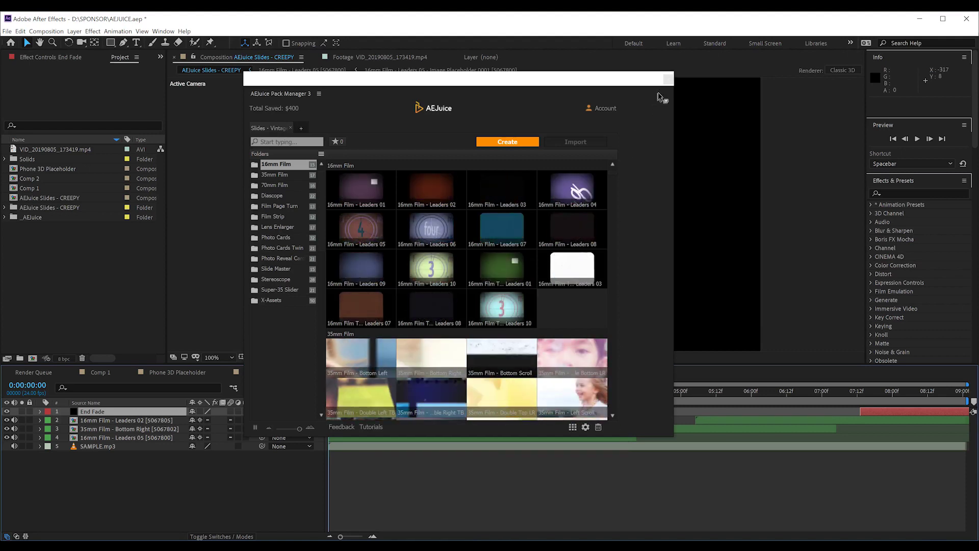
{"action": "left_click", "coordinate": [668, 80]}
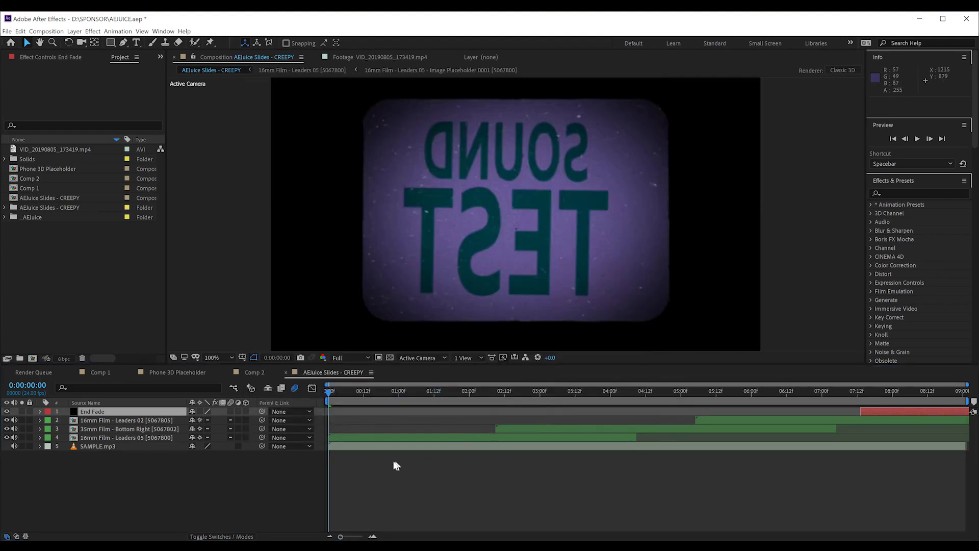
Preview the CREEPY slideshow and scrub through its film leader and photo transitions.
{"action": "key", "text": "space"}
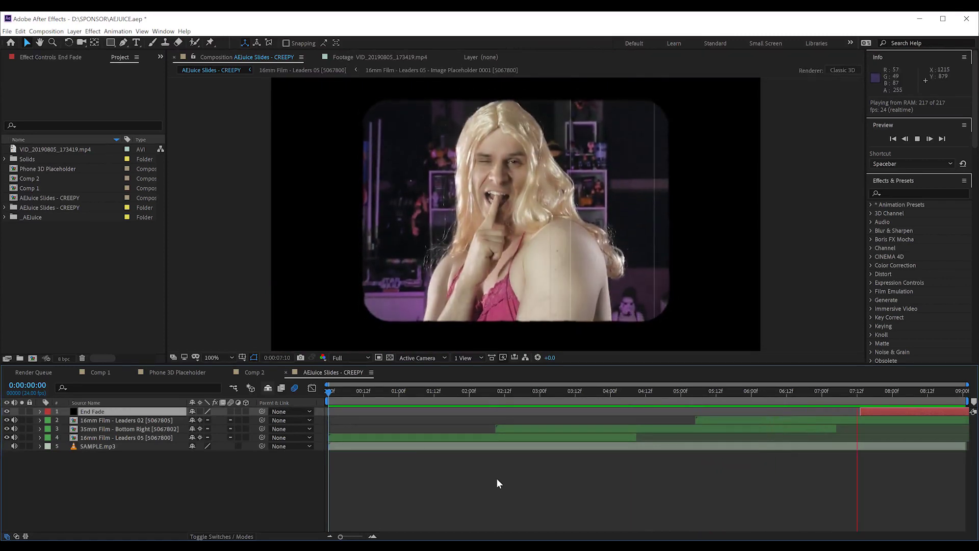
{"action": "key", "text": "space"}
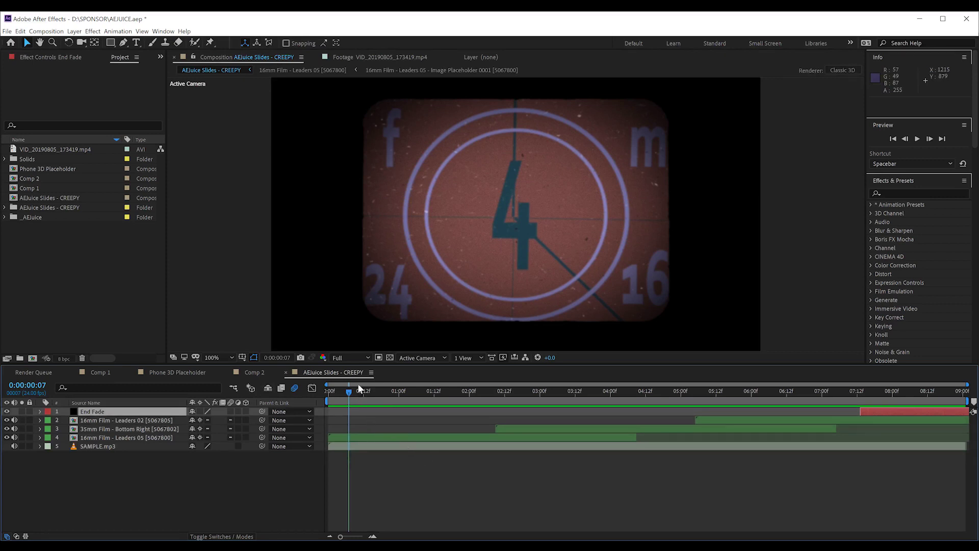
{"action": "left_click_drag", "start_coordinate": [347, 391], "coordinate": [848, 410]}
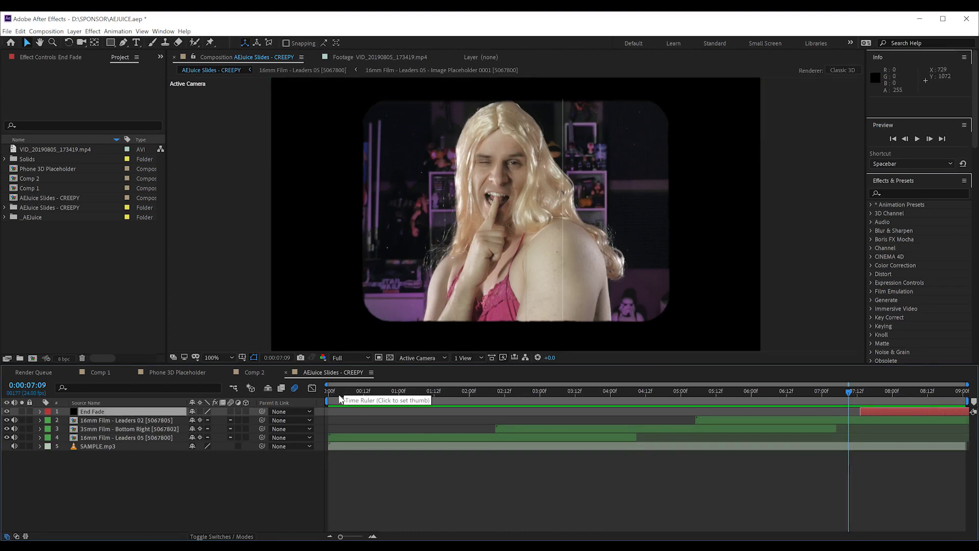
{"action": "left_click_drag", "start_coordinate": [346, 401], "coordinate": [829, 396]}
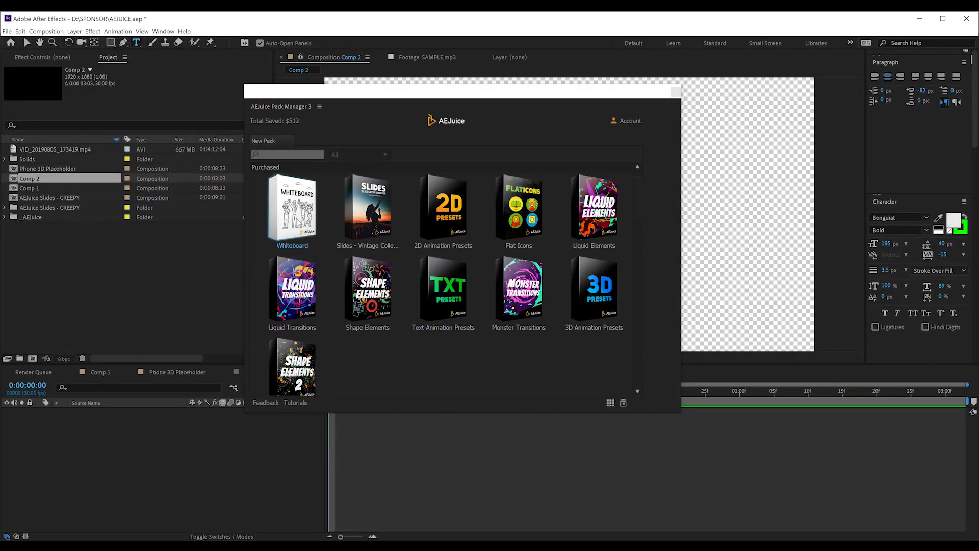
Import the Home background from the Whiteboard pack into Comp 2 and dock the Pack Manager alongside the Project panel.
{"action": "left_click", "coordinate": [296, 218]}
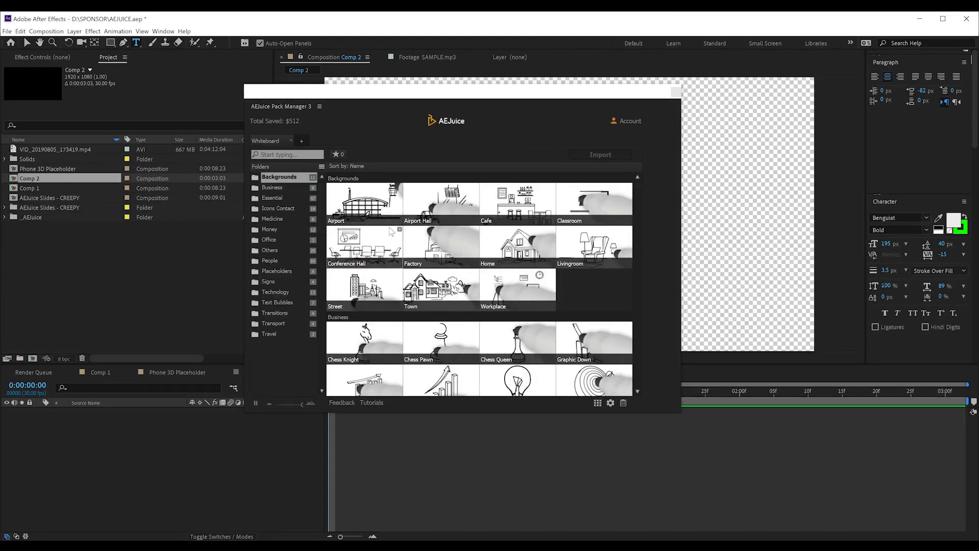
{"action": "left_click", "coordinate": [265, 186]}
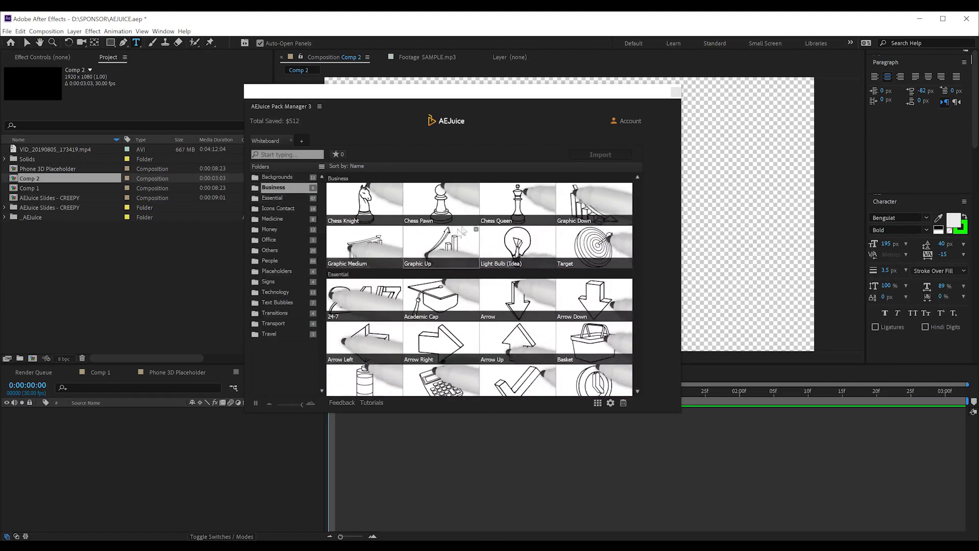
{"action": "left_click", "coordinate": [267, 250]}
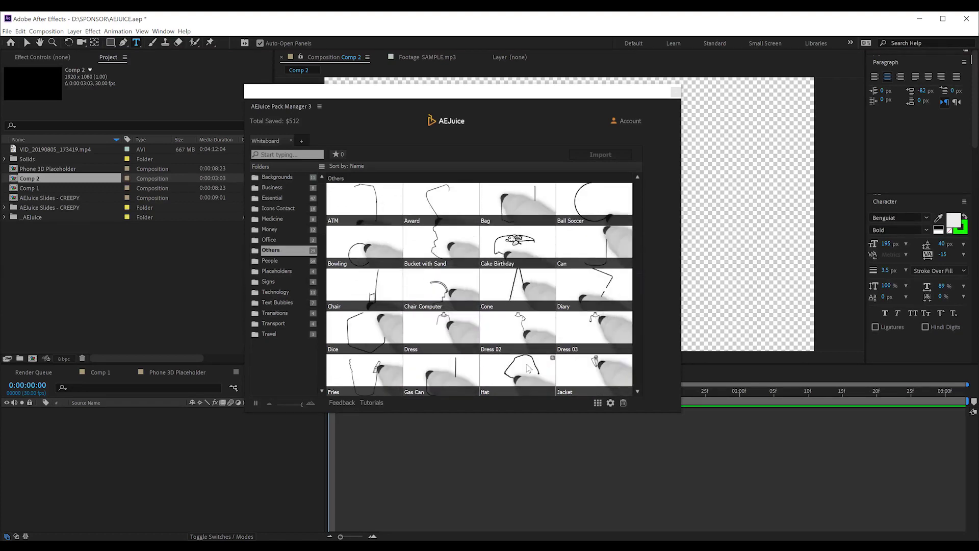
{"action": "scroll", "coordinate": [580, 341], "scroll_direction": "down", "scroll_amount": 3}
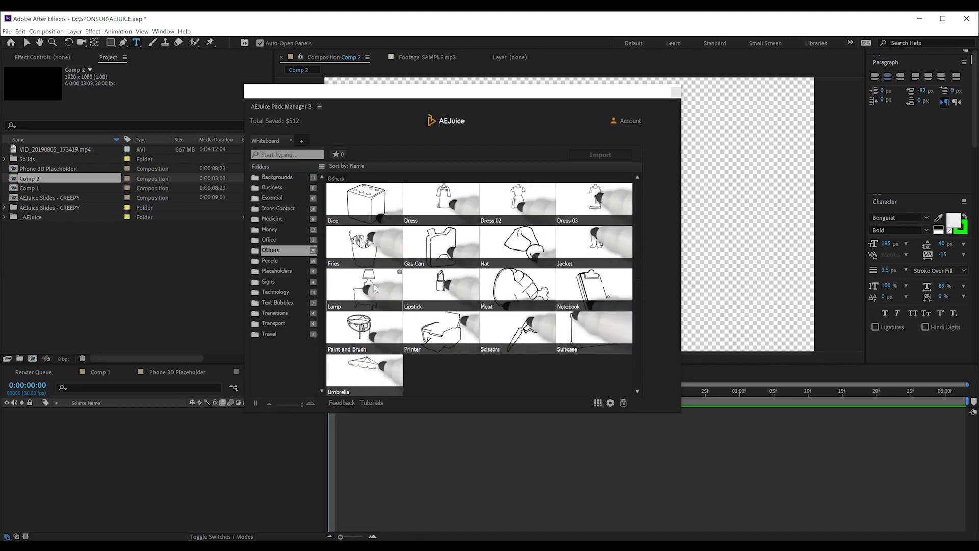
{"action": "left_click", "coordinate": [273, 175]}
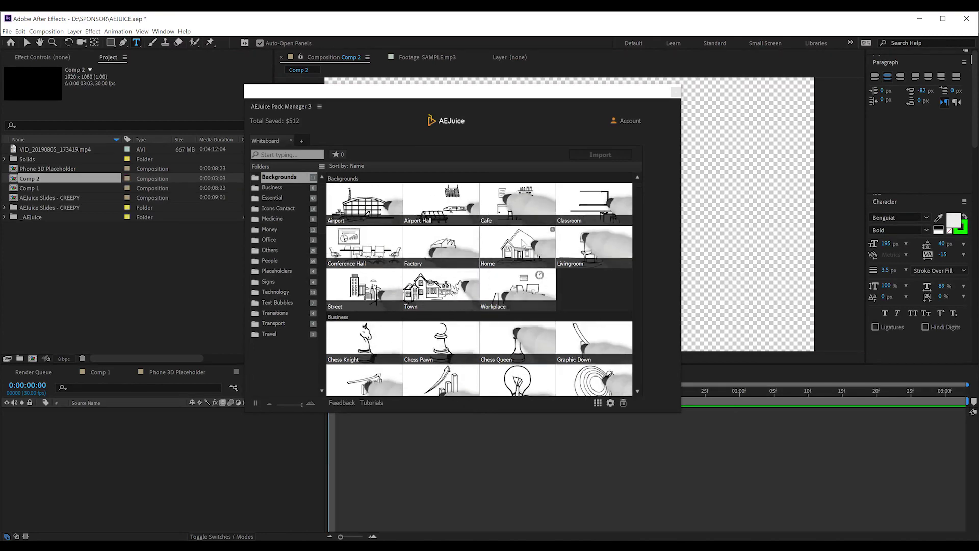
{"action": "double_click", "coordinate": [523, 244]}
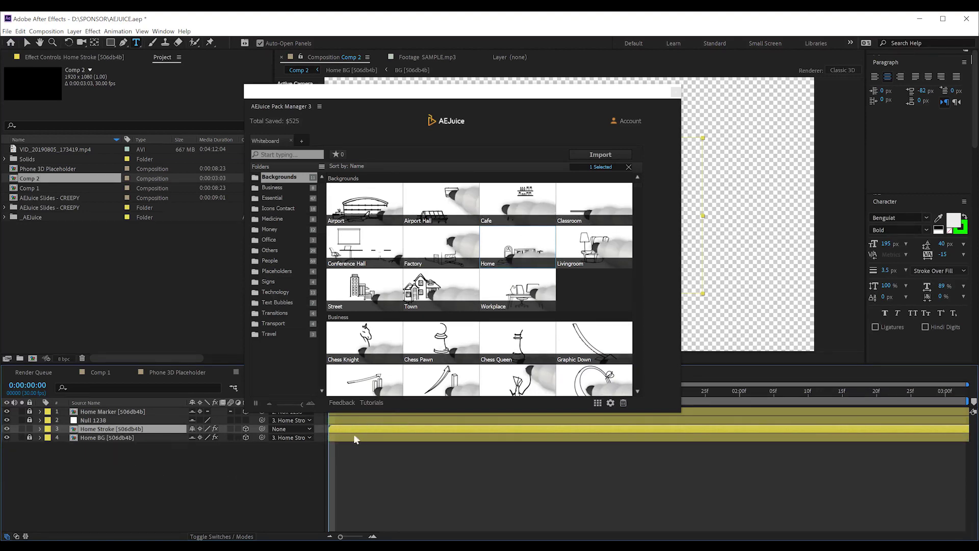
{"action": "left_click_drag", "start_coordinate": [280, 106], "coordinate": [192, 59]}
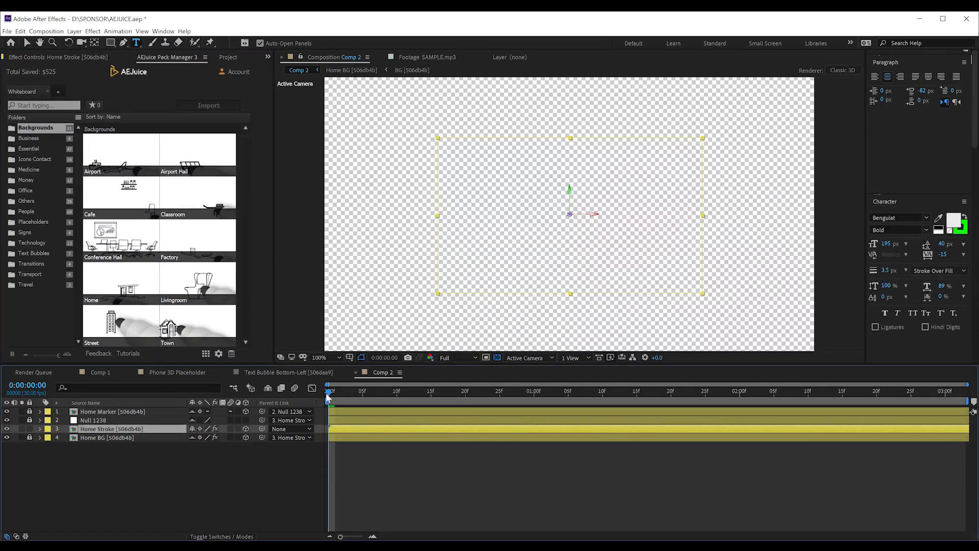
Play back the Home drawing animation in Comp 2 and scrub through the marker's strokes.
{"action": "key", "text": "space"}
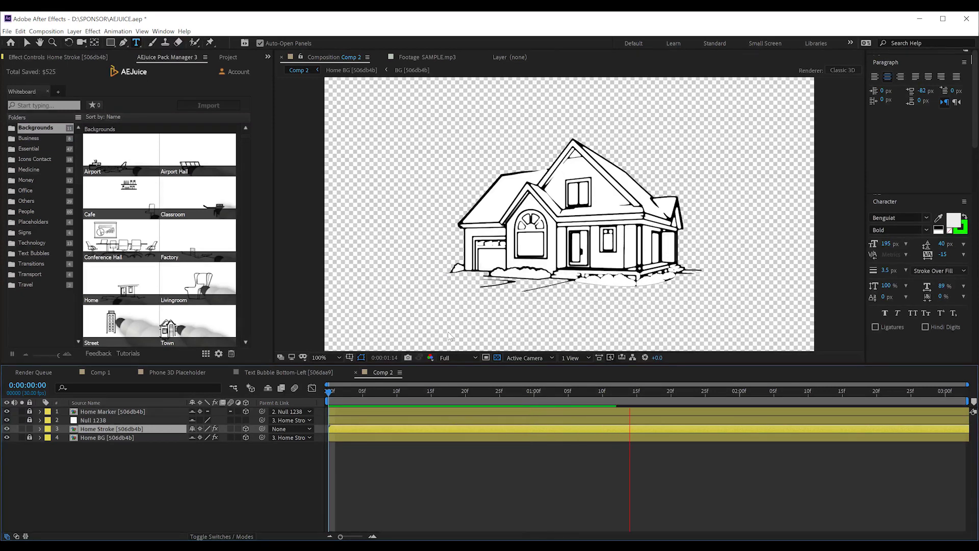
{"action": "key", "text": "space"}
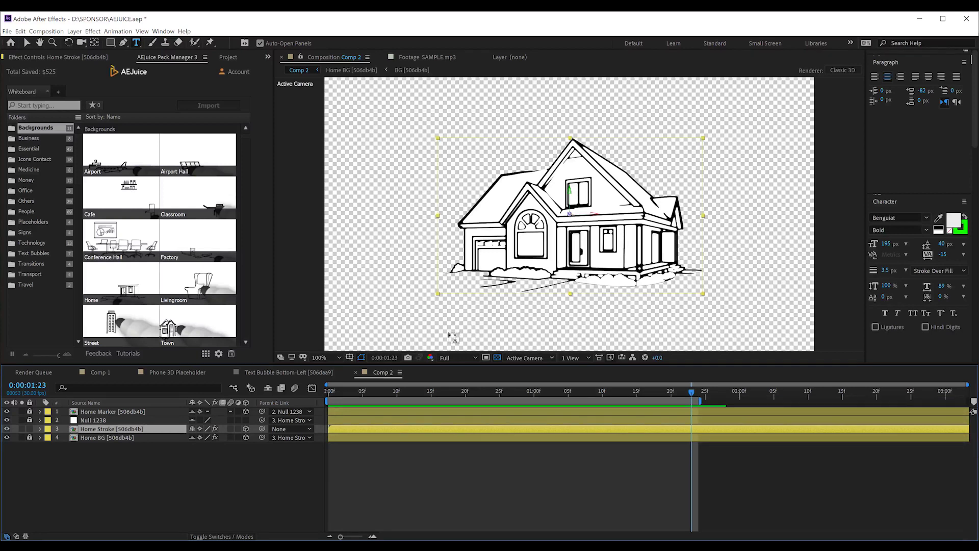
{"action": "key", "text": "space"}
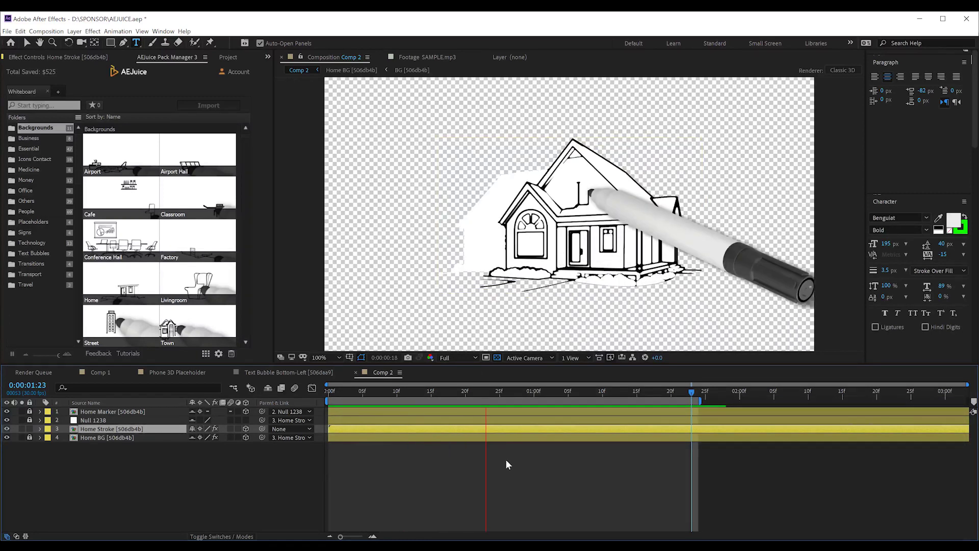
{"action": "key", "text": "space"}
{"action": "left_click_drag", "start_coordinate": [419, 396], "coordinate": [506, 404]}
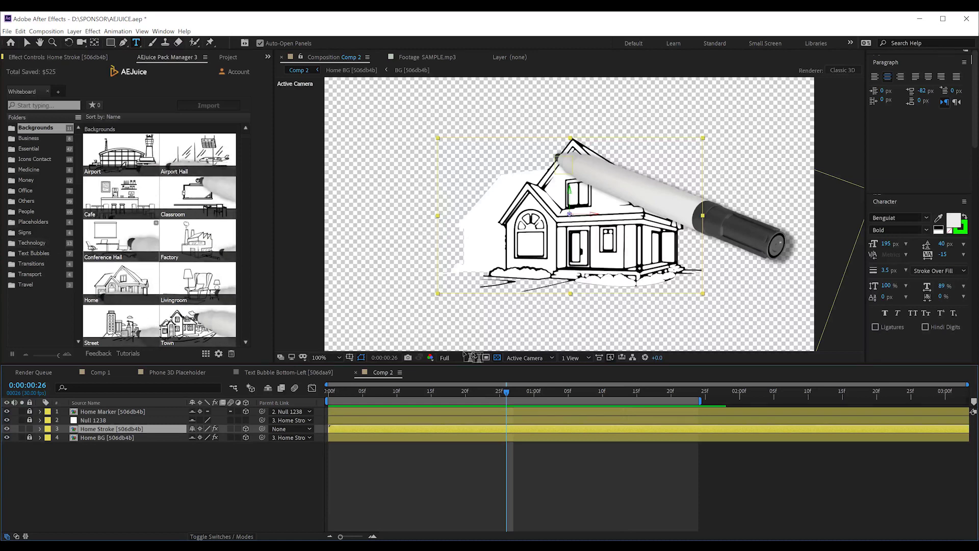
Add the Grandpa Shock character from the People folder to Comp 2 with the playhead at 0:00:01:06, and place it to the left of the house.
{"action": "left_click_drag", "start_coordinate": [560, 396], "coordinate": [576, 397]}
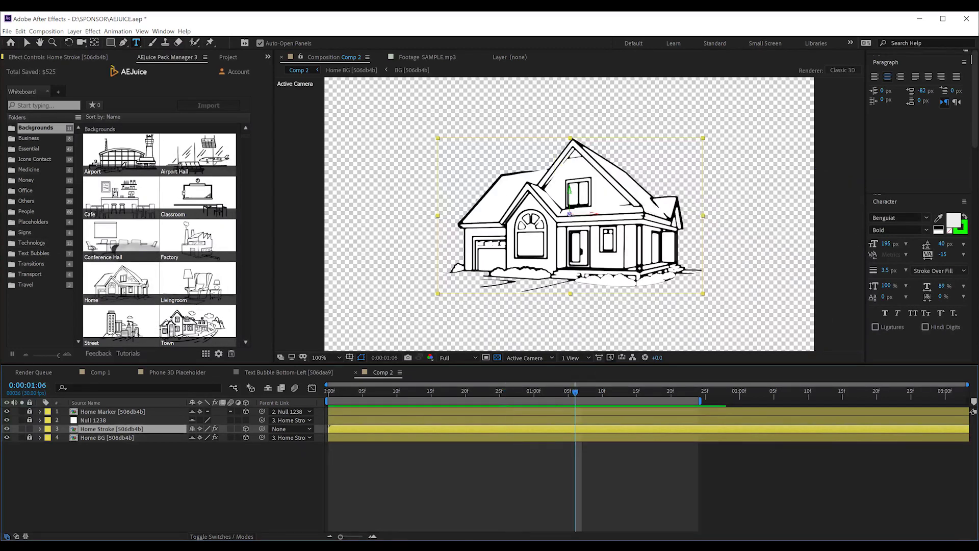
{"action": "left_click", "coordinate": [26, 212]}
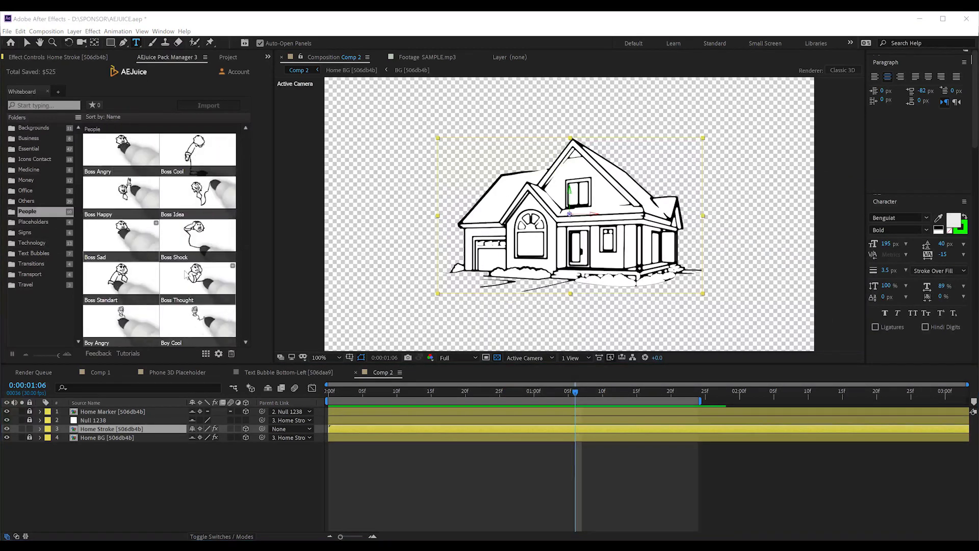
{"action": "scroll", "coordinate": [186, 274], "scroll_direction": "down", "scroll_amount": 1}
{"action": "scroll", "coordinate": [187, 274], "scroll_direction": "down", "scroll_amount": 8}
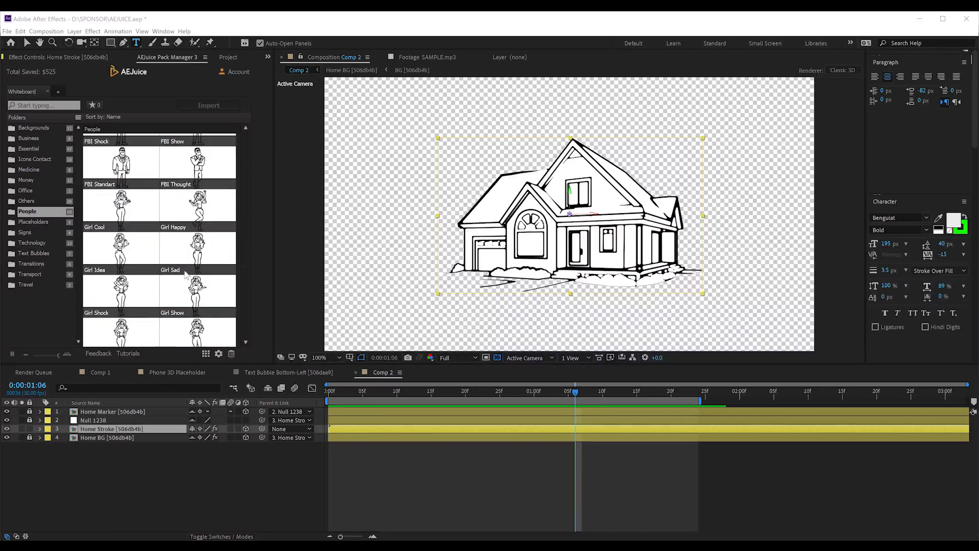
{"action": "scroll", "coordinate": [185, 274], "scroll_direction": "up", "scroll_amount": 3}
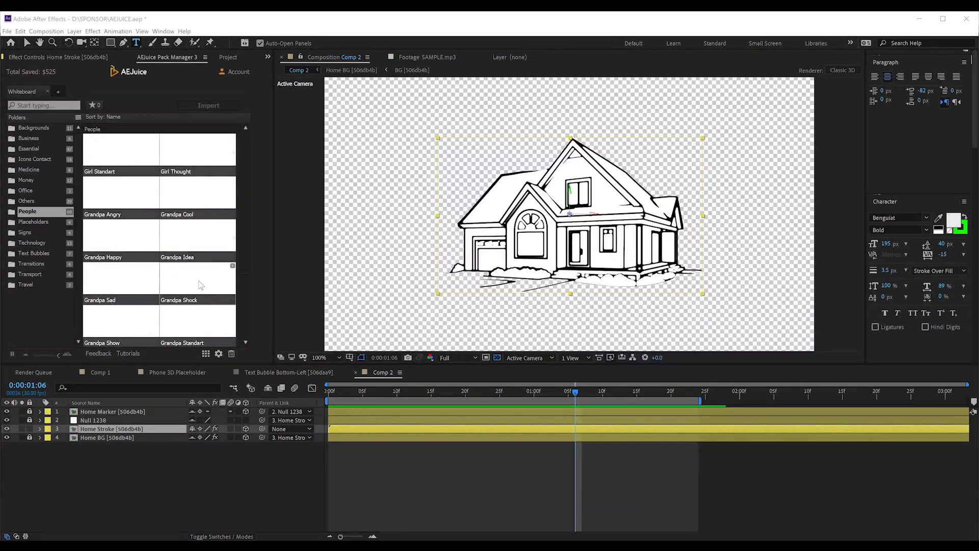
{"action": "left_click_drag", "start_coordinate": [198, 283], "coordinate": [574, 406]}
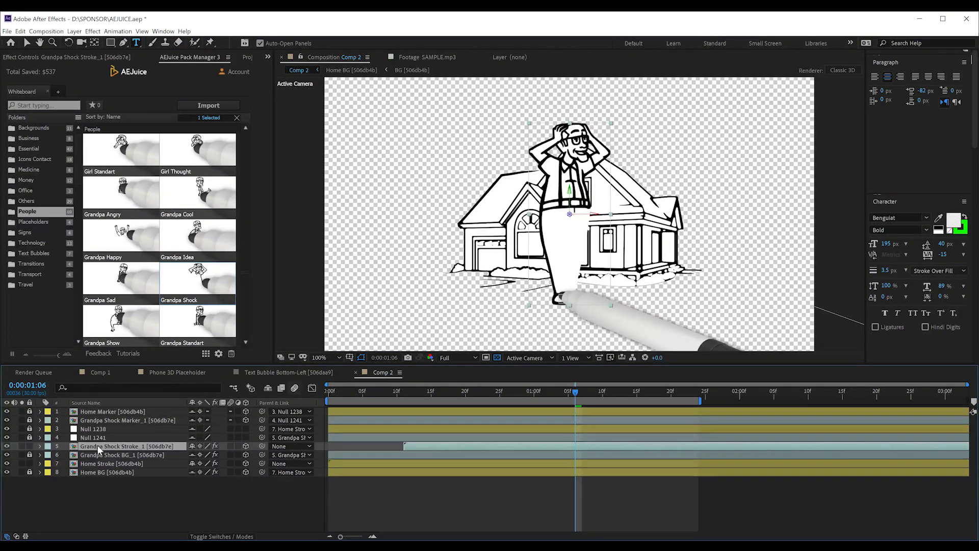
{"action": "left_click_drag", "start_coordinate": [582, 201], "coordinate": [448, 216]}
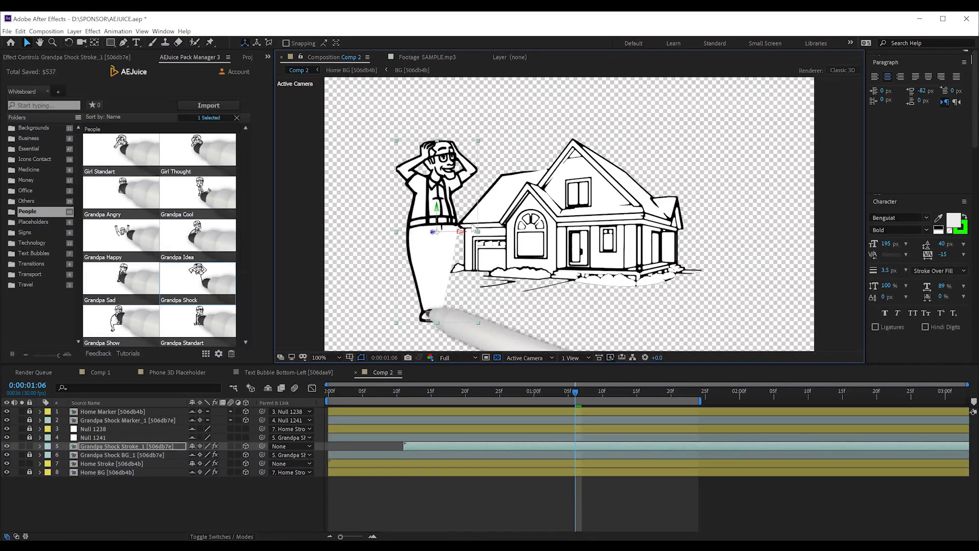
Add the Meat drawing from the Others folder to Comp 2 with the playhead at 0:00:01:14.
{"action": "left_click", "coordinate": [27, 200]}
{"action": "scroll", "coordinate": [173, 218], "scroll_direction": "down", "scroll_amount": 5}
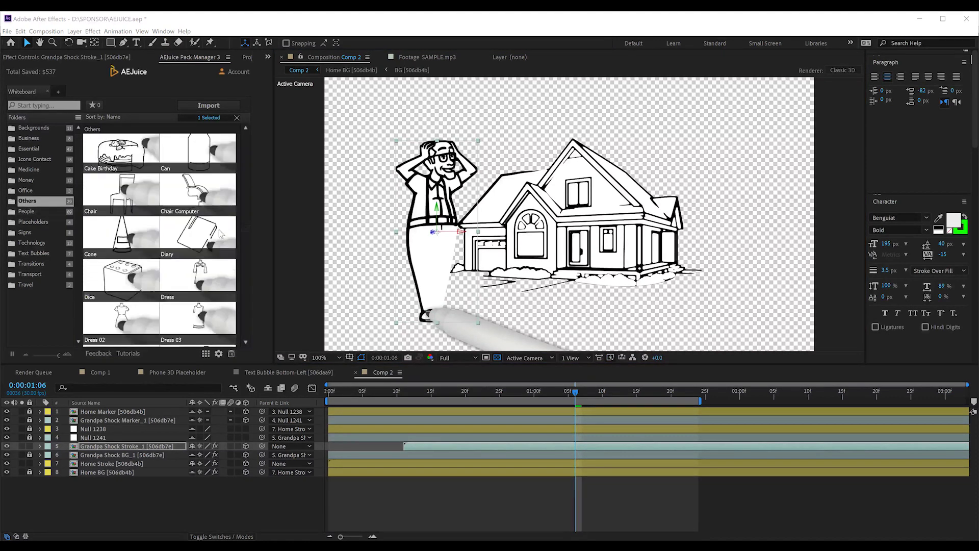
{"action": "scroll", "coordinate": [220, 234], "scroll_direction": "down", "scroll_amount": 1}
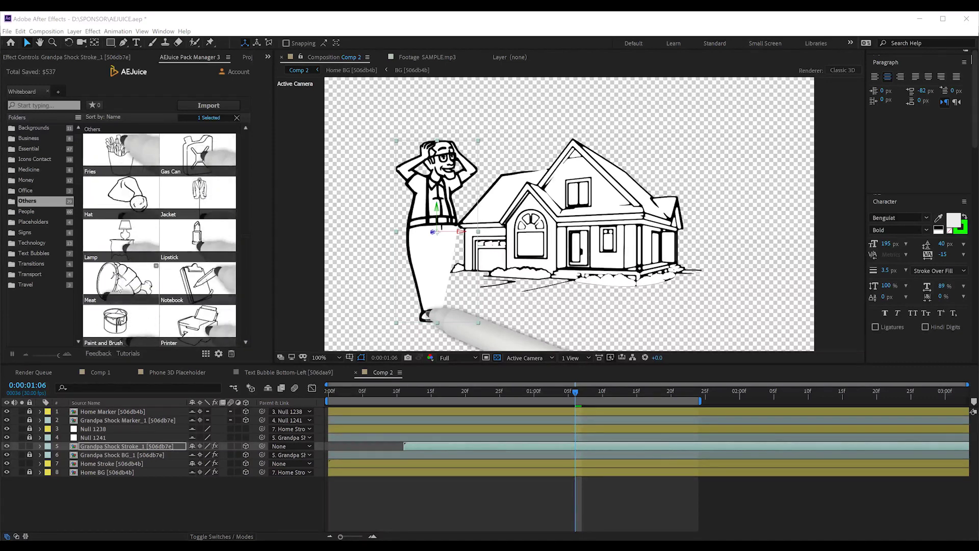
{"action": "left_click_drag", "start_coordinate": [579, 398], "coordinate": [629, 400]}
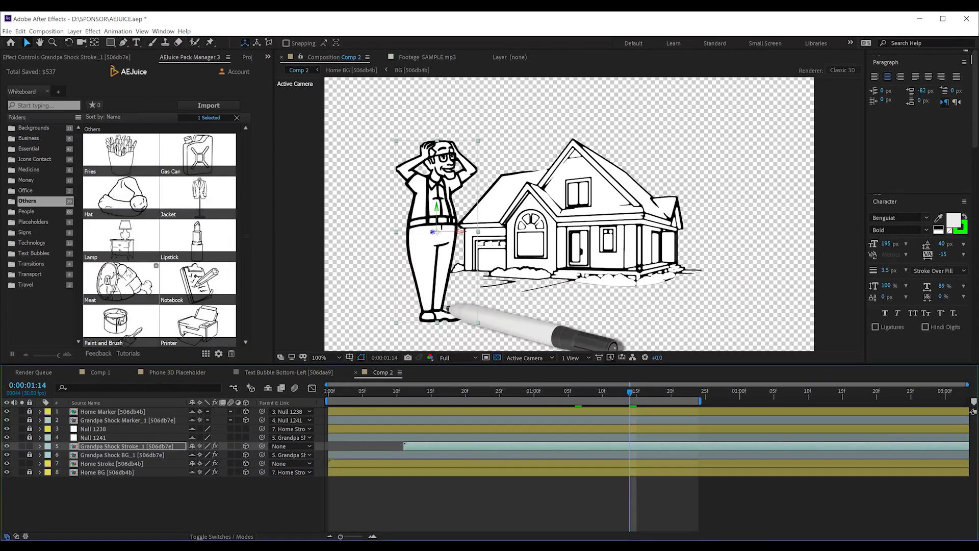
{"action": "left_click_drag", "start_coordinate": [121, 281], "coordinate": [634, 403]}
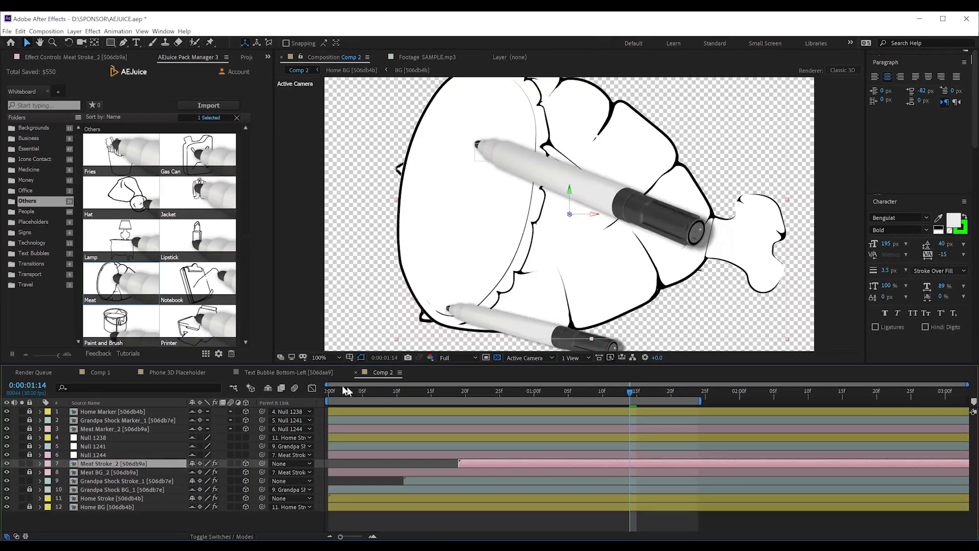
Scale the Meat Stroke layer to 60% and move the meat in front of the house's right side.
{"action": "key", "text": "s"}
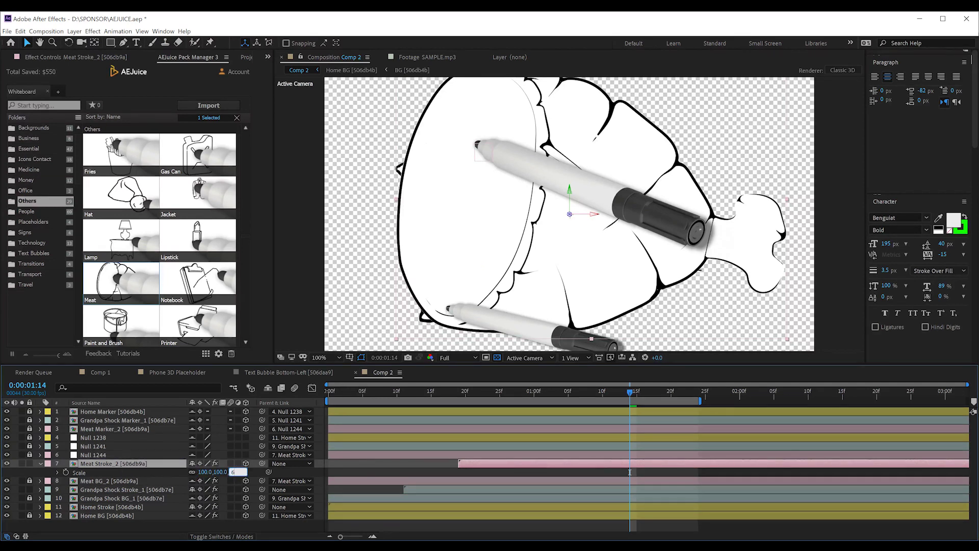
{"action": "key", "text": "Return"}
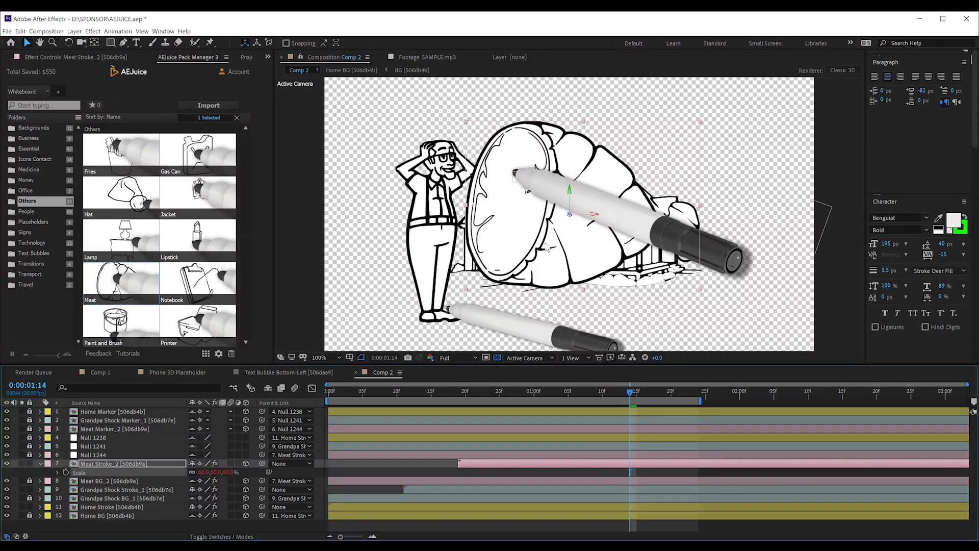
{"action": "mouse_move", "coordinate": [550, 250]}
{"action": "left_mouse_down"}
{"action": "mouse_move", "coordinate": [665, 278]}
{"action": "mouse_move", "coordinate": [649, 281]}
{"action": "left_mouse_up"}
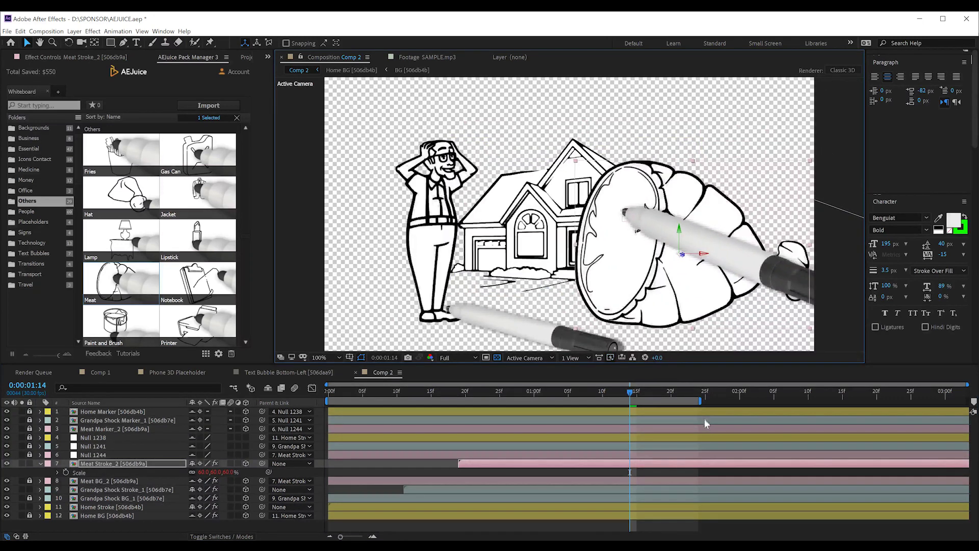
Extend the end of Comp 2's work area to about 0:00:02:15 and scrub the combined drawing animation from the start to 0:00:01:28.
{"action": "left_click_drag", "start_coordinate": [702, 403], "coordinate": [826, 403]}
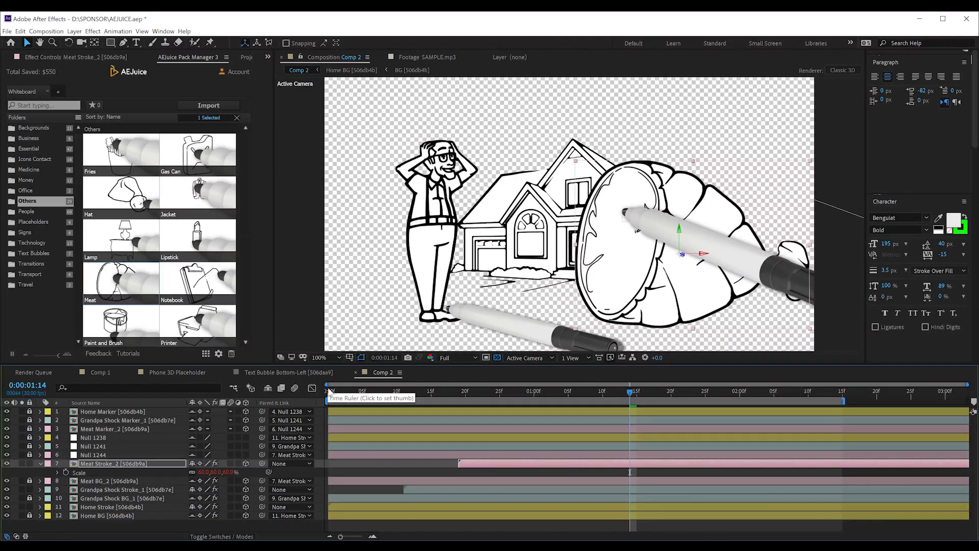
{"action": "left_click_drag", "start_coordinate": [329, 392], "coordinate": [726, 393]}
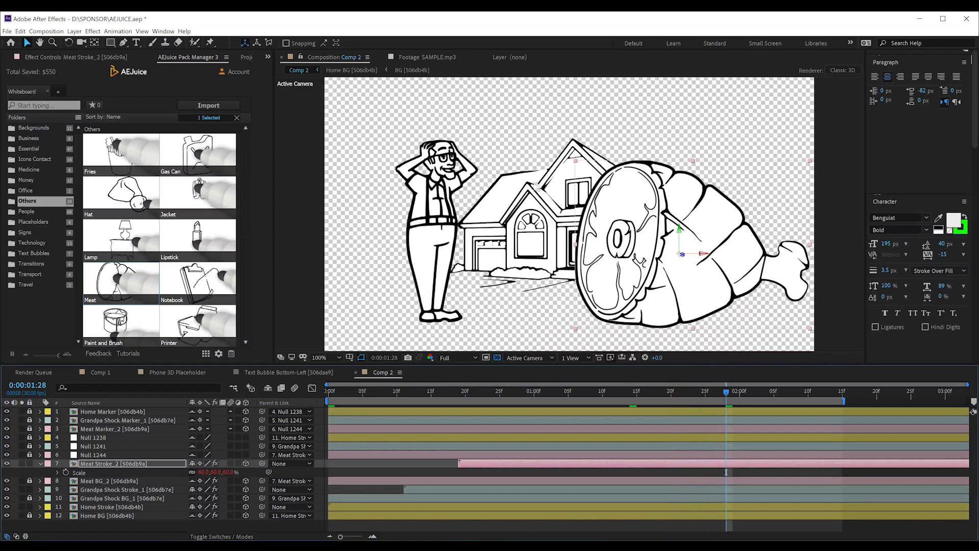
Add Text Bubble Bottom-Left from the Text Bubbles folder to Comp 2, scaled to 35% and placed above the grandpa's head.
{"action": "left_click", "coordinate": [20, 252]}
{"action": "scroll", "coordinate": [192, 267], "scroll_direction": "down", "scroll_amount": 3}
{"action": "scroll", "coordinate": [192, 264], "scroll_direction": "up", "scroll_amount": 3}
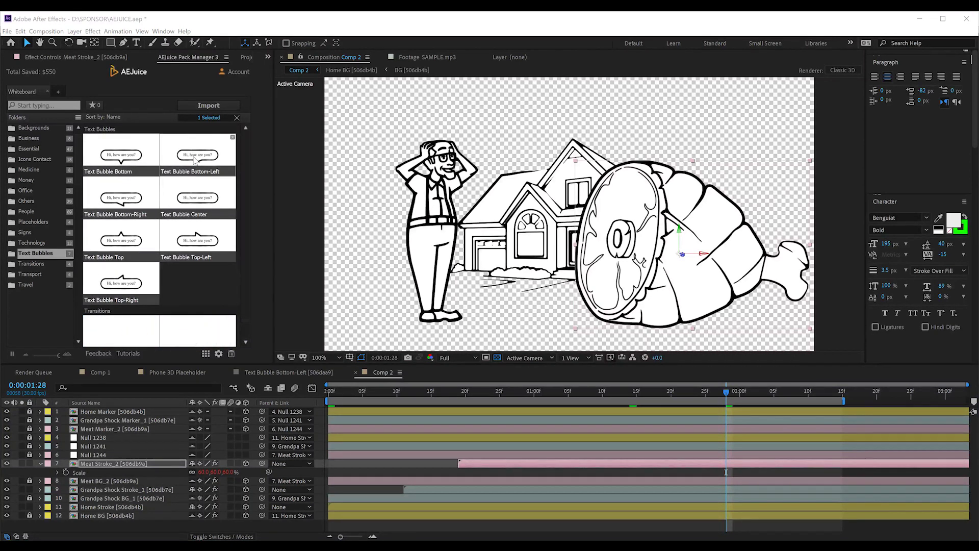
{"action": "left_click_drag", "start_coordinate": [623, 331], "coordinate": [761, 421]}
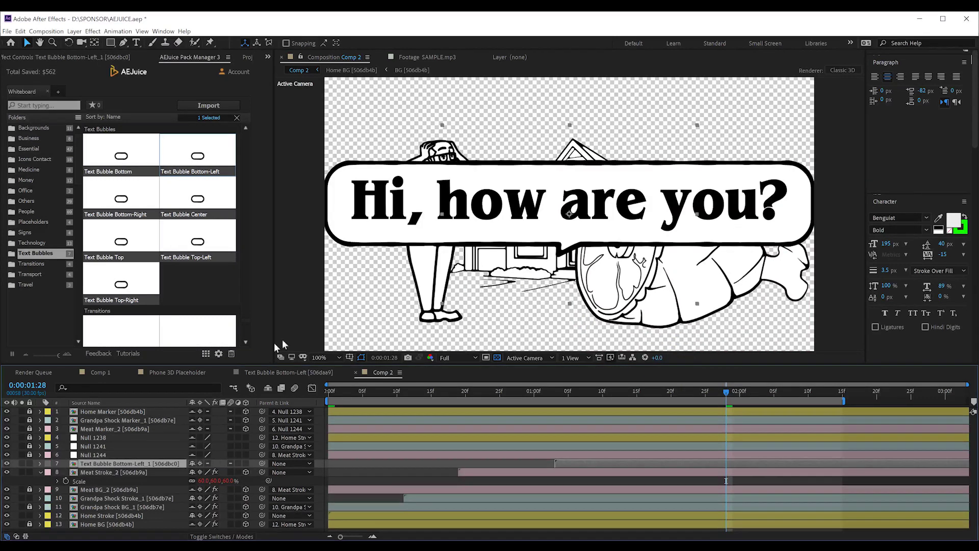
{"action": "left_click_drag", "start_coordinate": [222, 476], "coordinate": [194, 476]}
{"action": "left_click_drag", "start_coordinate": [522, 217], "coordinate": [450, 118]}
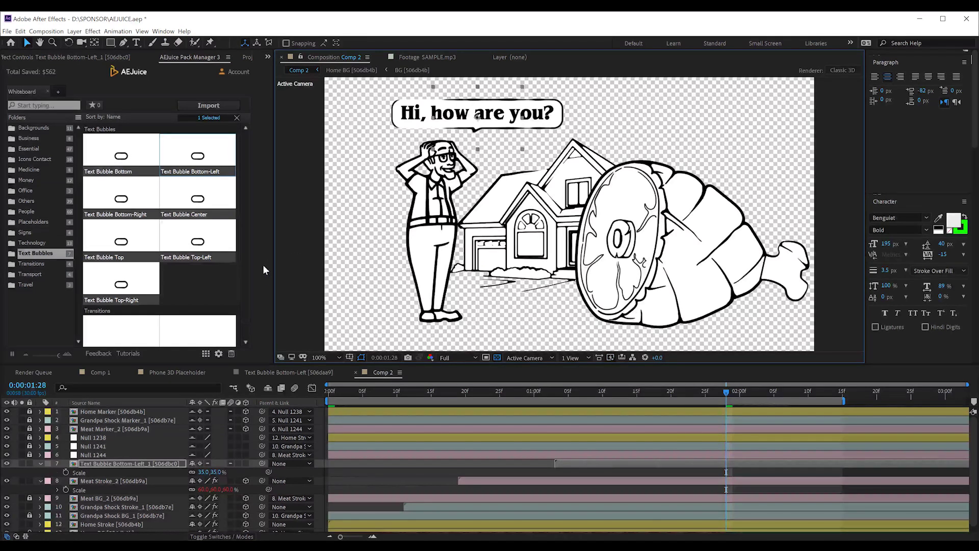
Change the speech bubble's text to "That's a BIG ASS HAM!" inside its composition and return to Comp 2.
{"action": "double_click", "coordinate": [101, 463]}
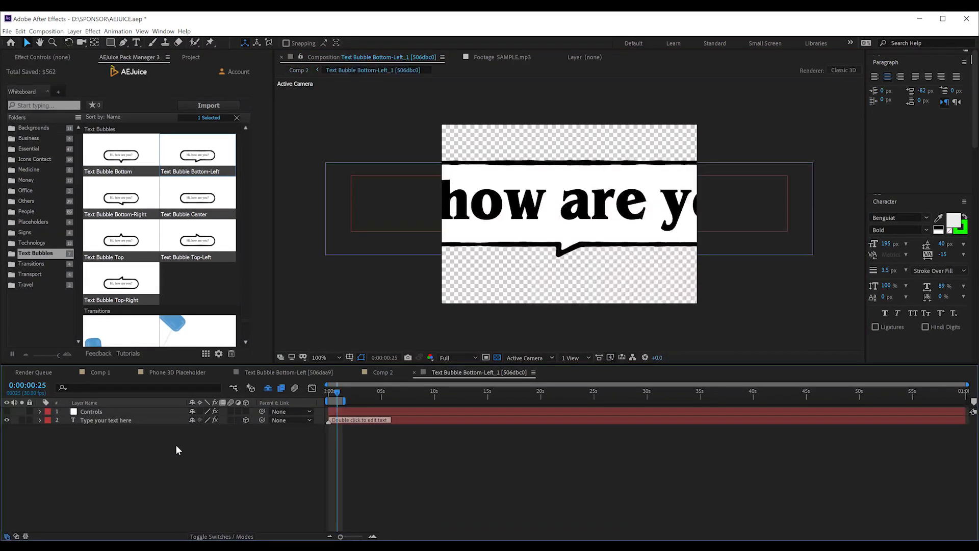
{"action": "double_click", "coordinate": [111, 420]}
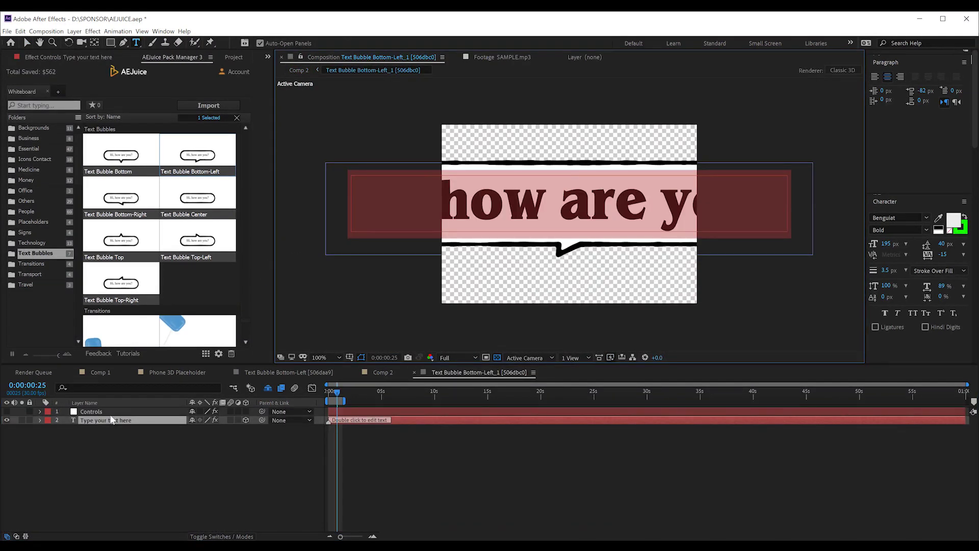
{"action": "type", "text": "That's a BIG A"}
{"action": "type", "text": "SS"}
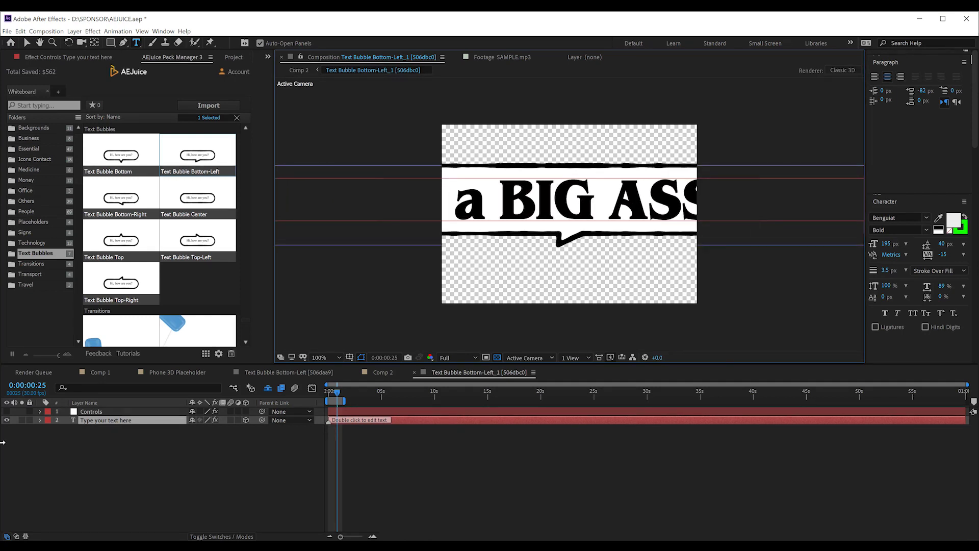
{"action": "left_click", "coordinate": [363, 374]}
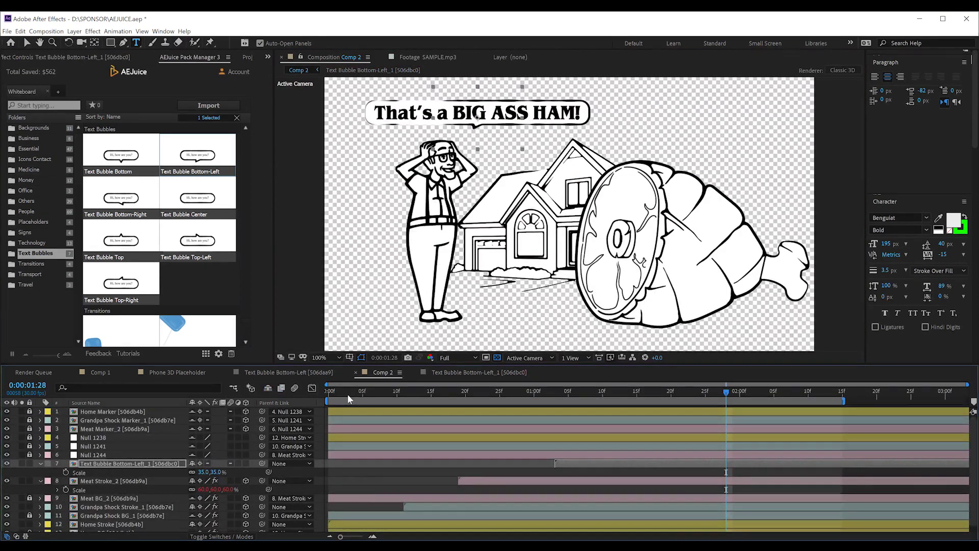
Preview the whiteboard animation in Comp 2 from the start and stop at 0:00:01:26.
{"action": "left_click", "coordinate": [325, 392]}
{"action": "key", "text": "space"}
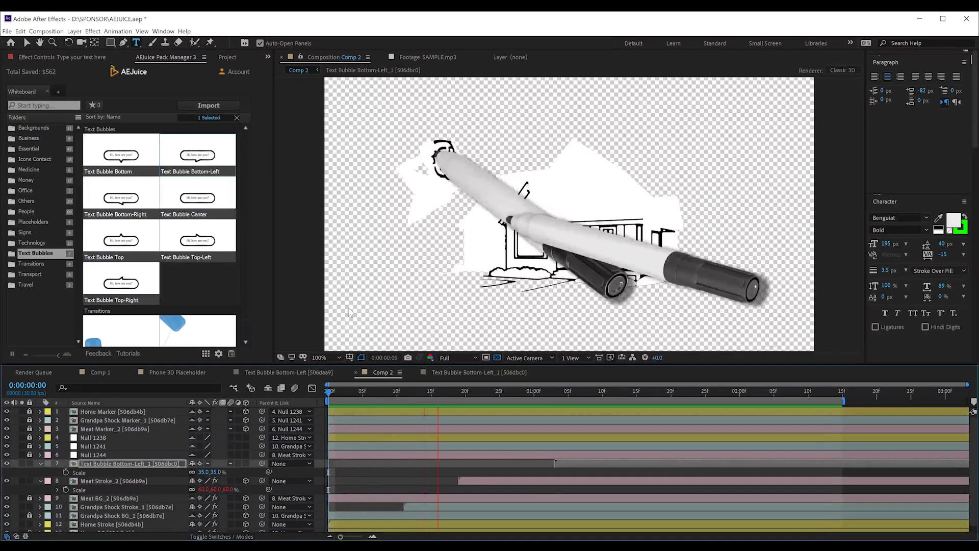
{"action": "key", "text": "space"}
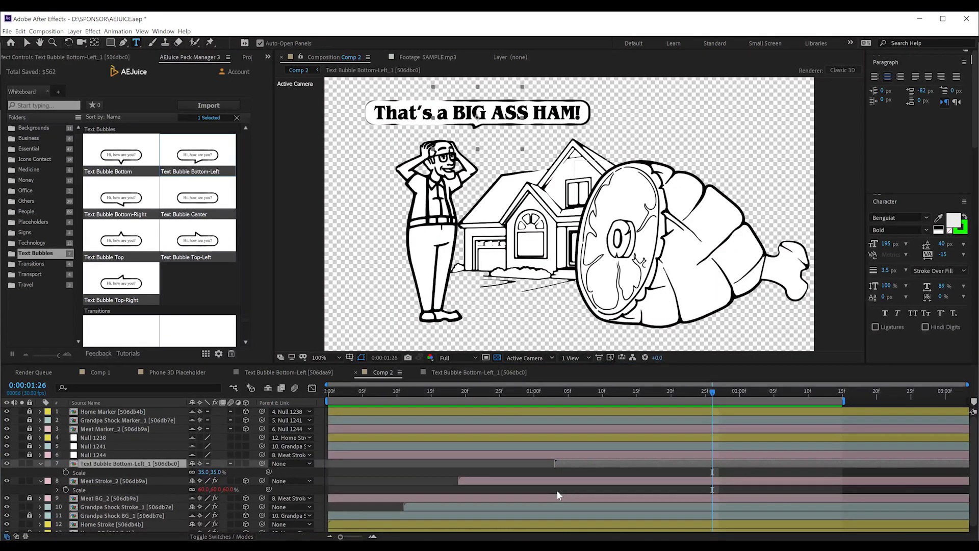
Set the Whiteboard style to Marker + Modern and add the Credit Card drawing from the Money folder to Comp 2.
{"action": "left_click", "coordinate": [219, 354]}
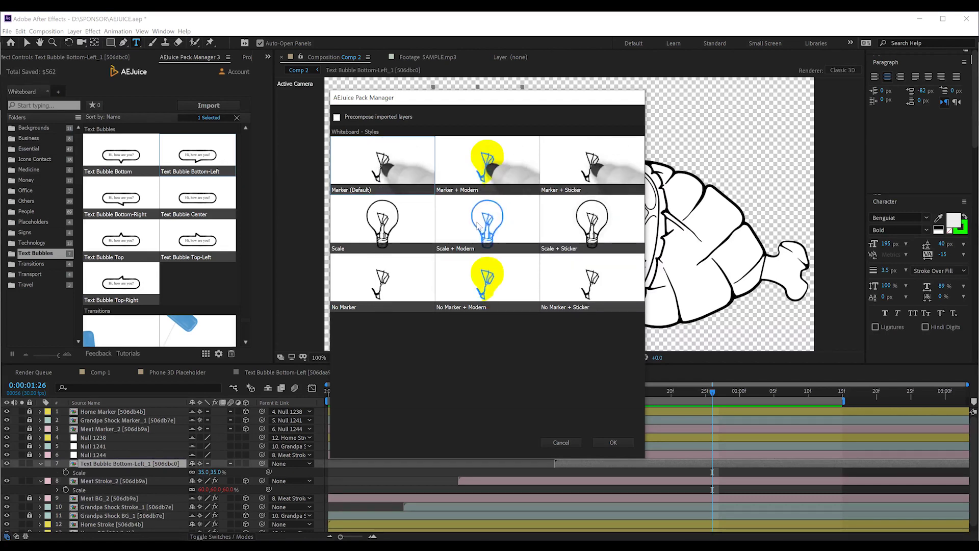
{"action": "double_click", "coordinate": [481, 160]}
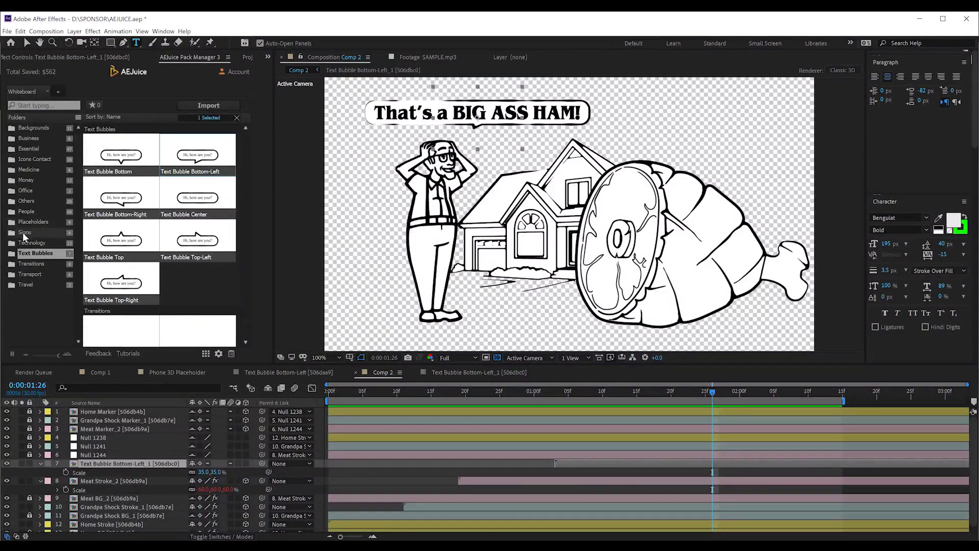
{"action": "left_click", "coordinate": [31, 182]}
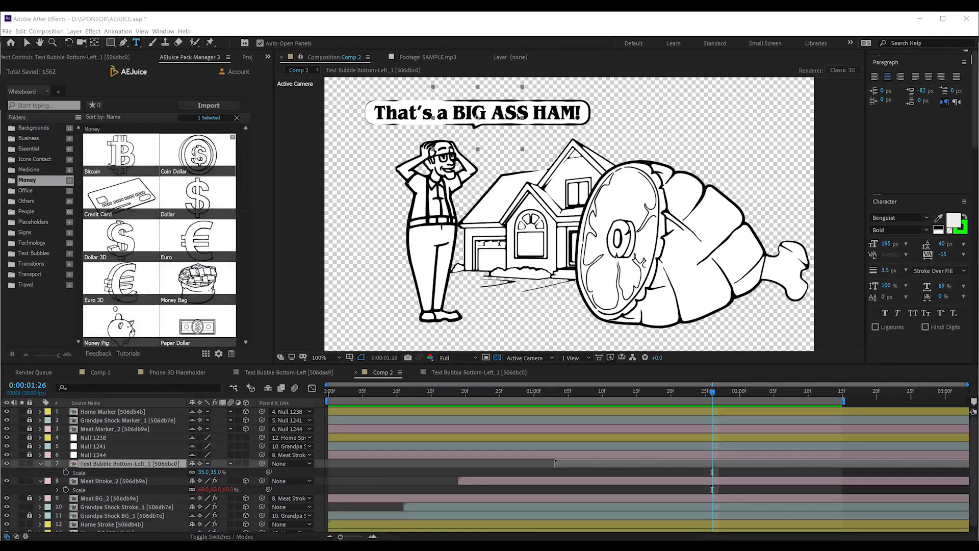
{"action": "double_click", "coordinate": [128, 199]}
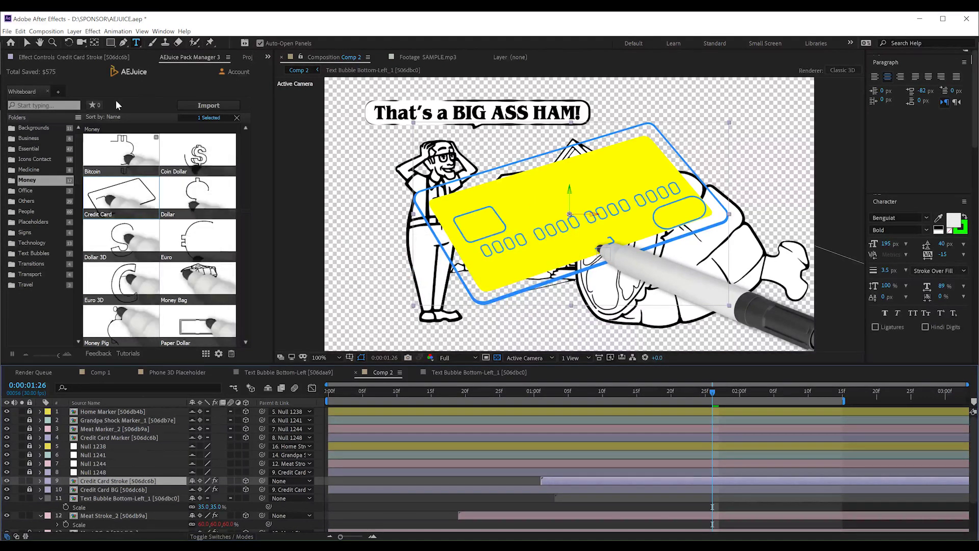
Change the Stroke Color effect of the Credit Card Stroke layer to dark brown, 5D1B00.
{"action": "left_click", "coordinate": [83, 56]}
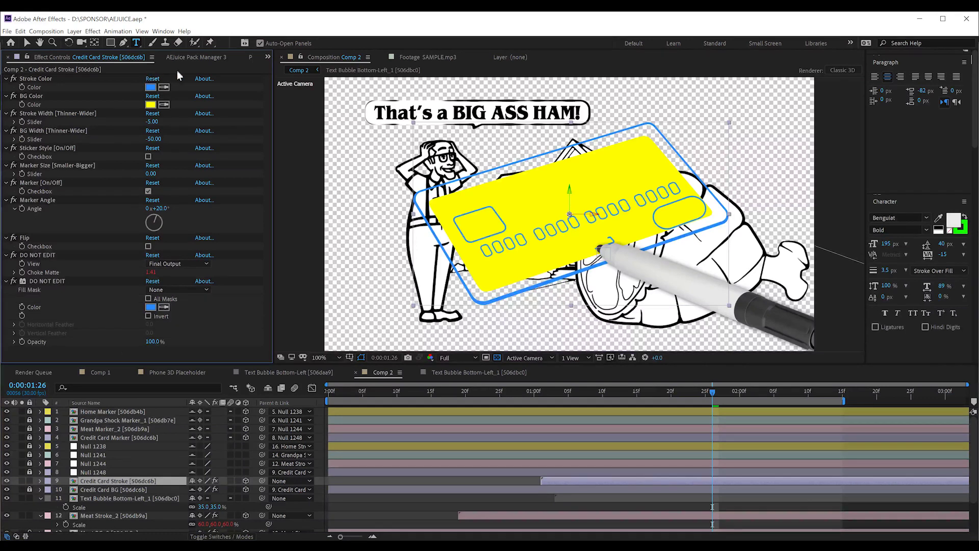
{"action": "left_click", "coordinate": [151, 88]}
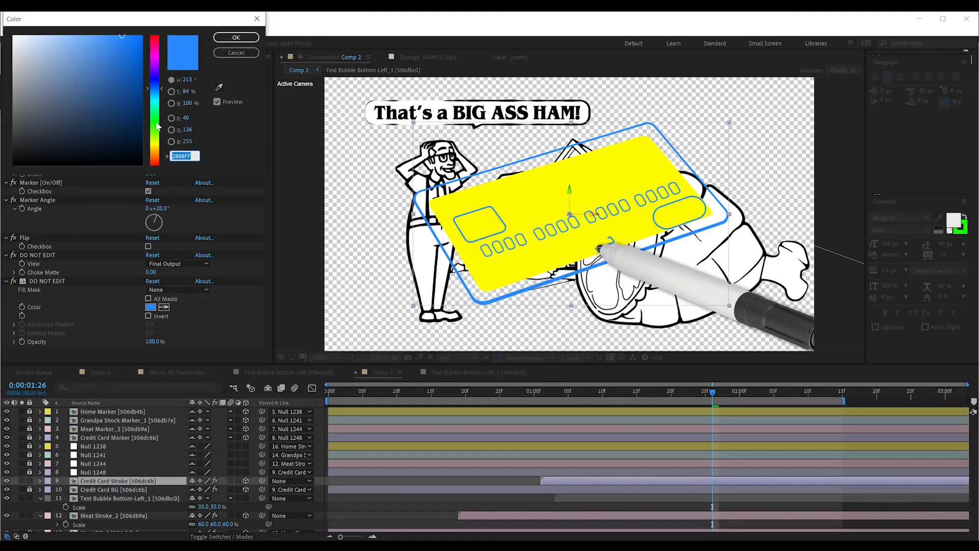
{"action": "left_click", "coordinate": [156, 159]}
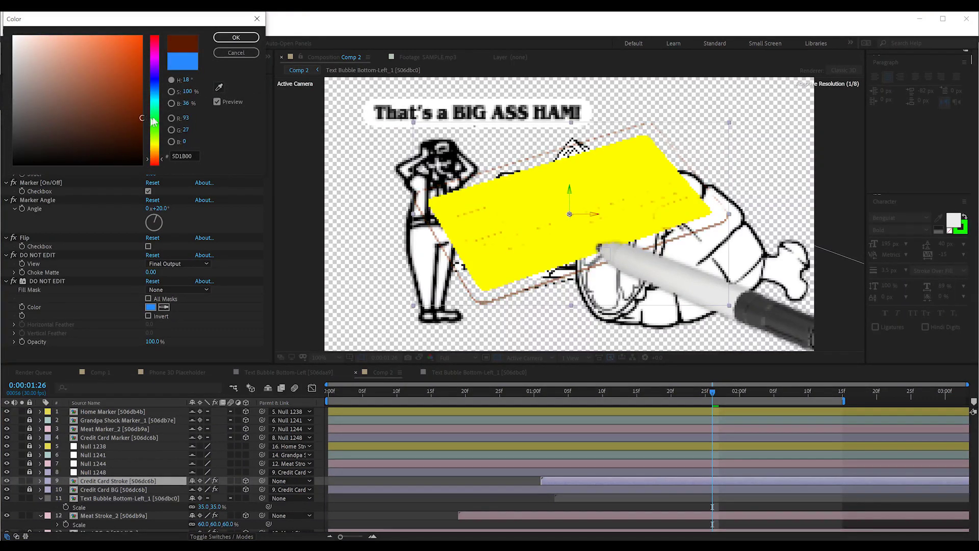
{"action": "left_click", "coordinate": [237, 38]}
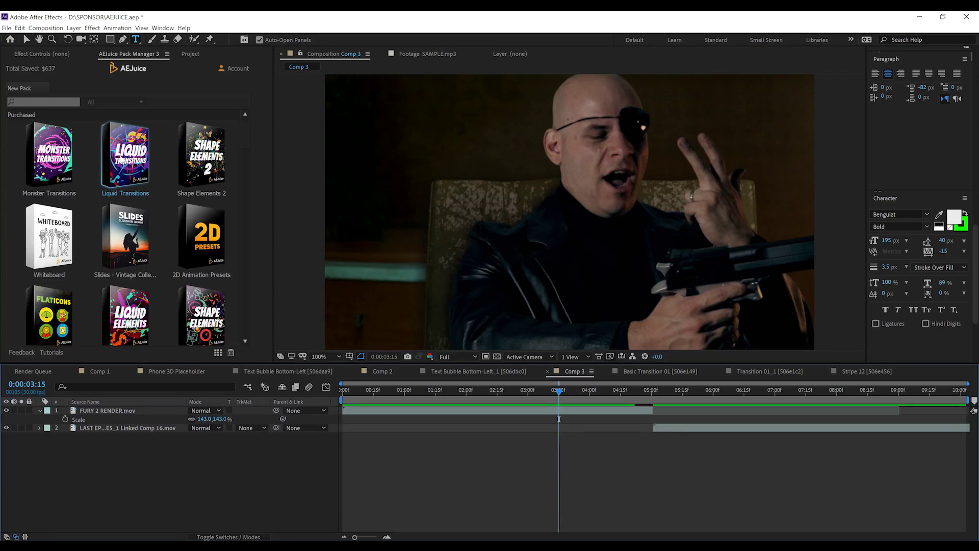
Scrub Comp 3 to 0:00:04:03, open the Monster Transitions pack and browse its folders to Objects.
{"action": "left_click_drag", "start_coordinate": [520, 390], "coordinate": [535, 390]}
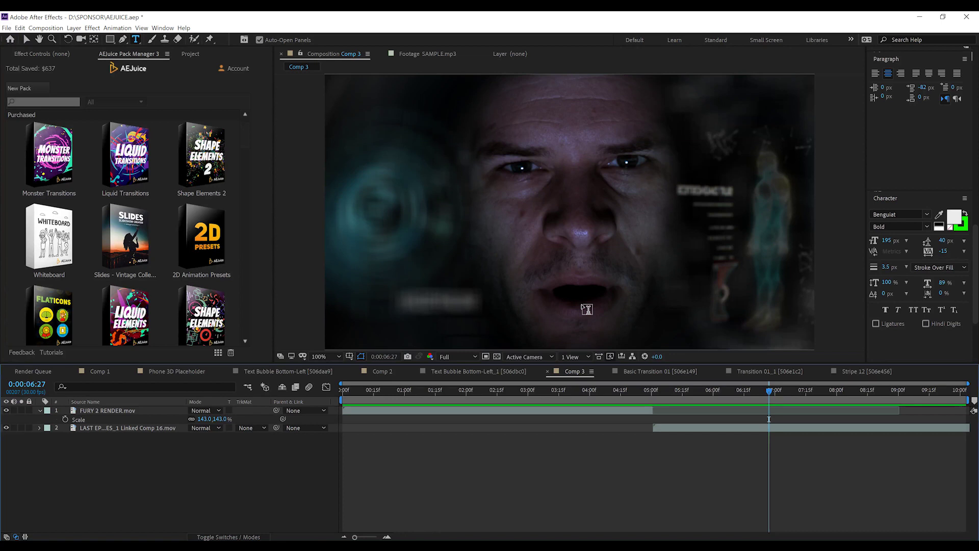
{"action": "mouse_move", "coordinate": [584, 393]}
{"action": "left_mouse_down"}
{"action": "mouse_move", "coordinate": [553, 392]}
{"action": "mouse_move", "coordinate": [596, 393]}
{"action": "left_mouse_up"}
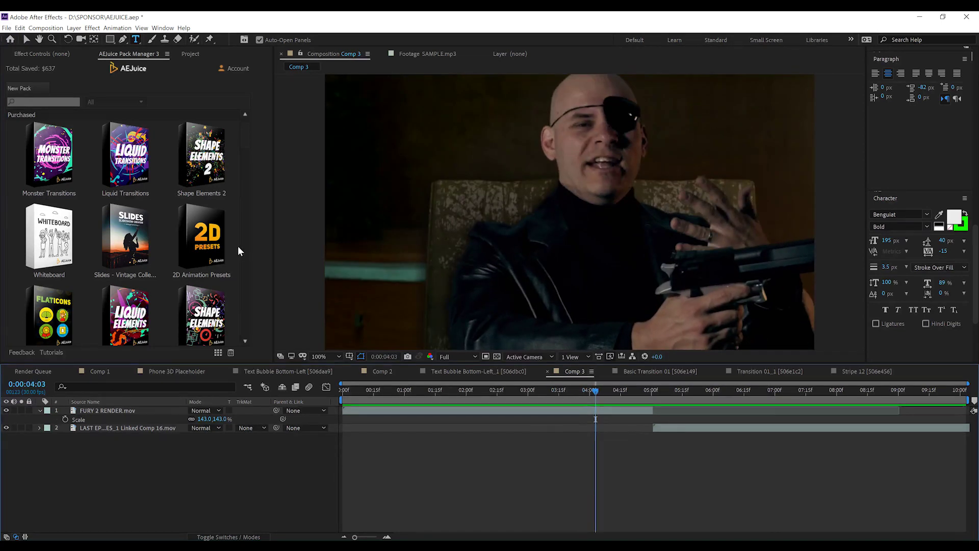
{"action": "left_click", "coordinate": [55, 164]}
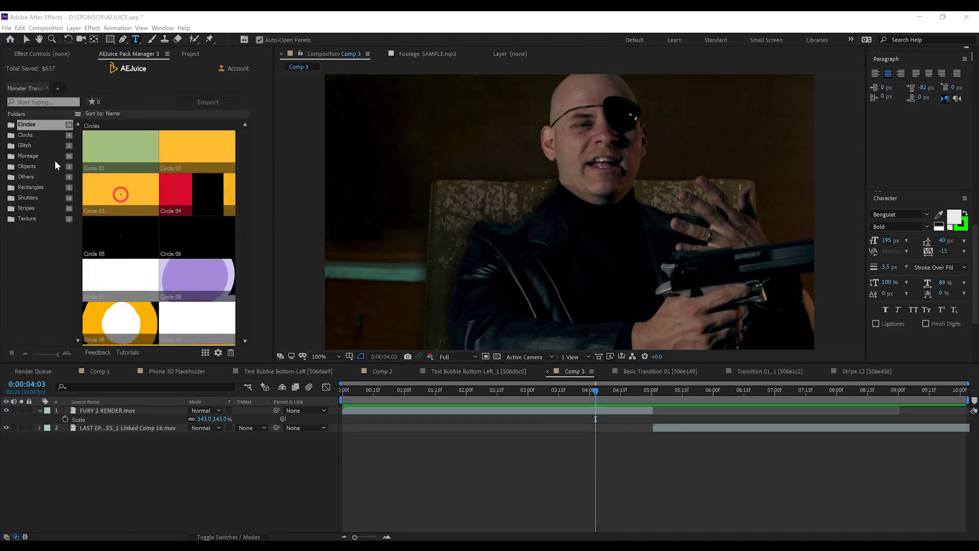
{"action": "left_click", "coordinate": [20, 135]}
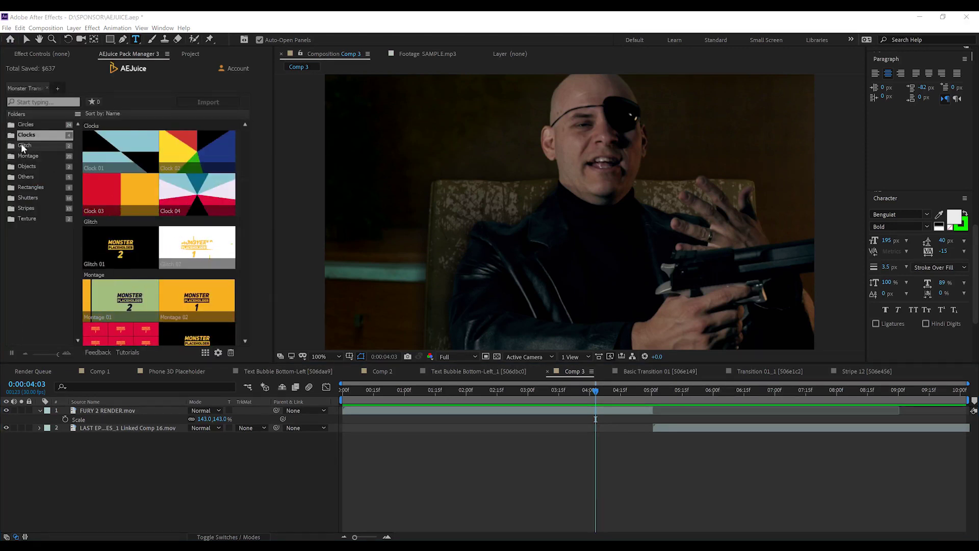
{"action": "left_click", "coordinate": [20, 143]}
{"action": "left_click", "coordinate": [23, 164]}
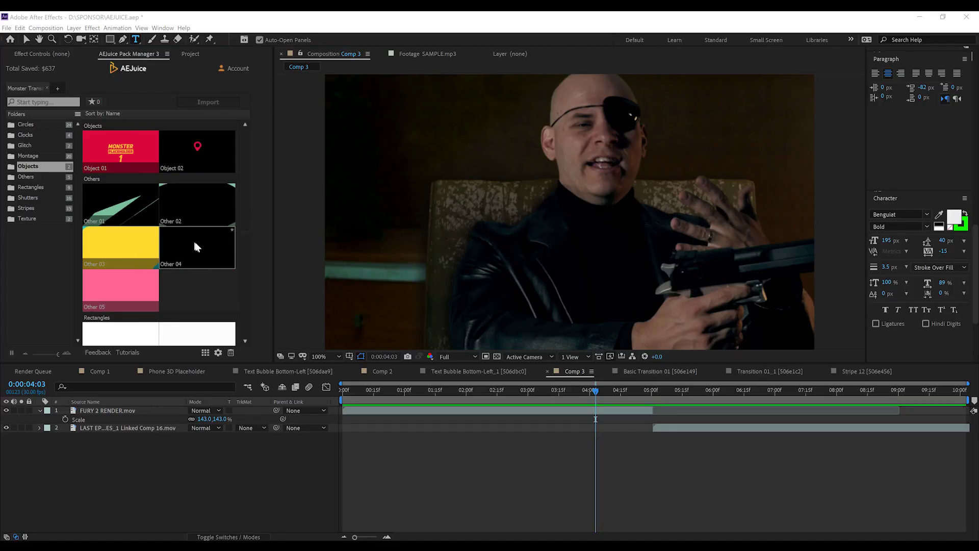
Add the Other 04 star transition to Comp 3 and move its layer over the cut between the clips at 0:00:05:01.
{"action": "left_click_drag", "start_coordinate": [194, 247], "coordinate": [611, 394]}
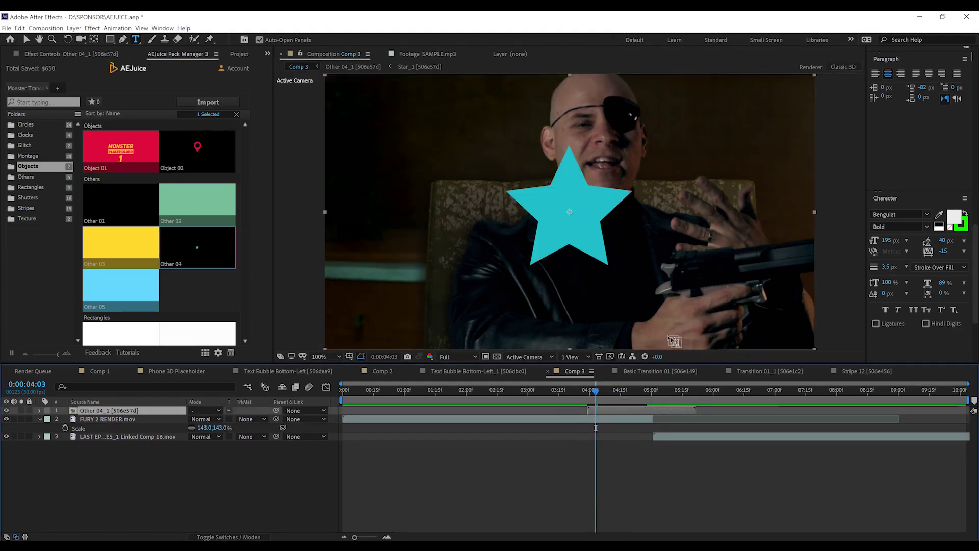
{"action": "left_click_drag", "start_coordinate": [567, 390], "coordinate": [638, 403]}
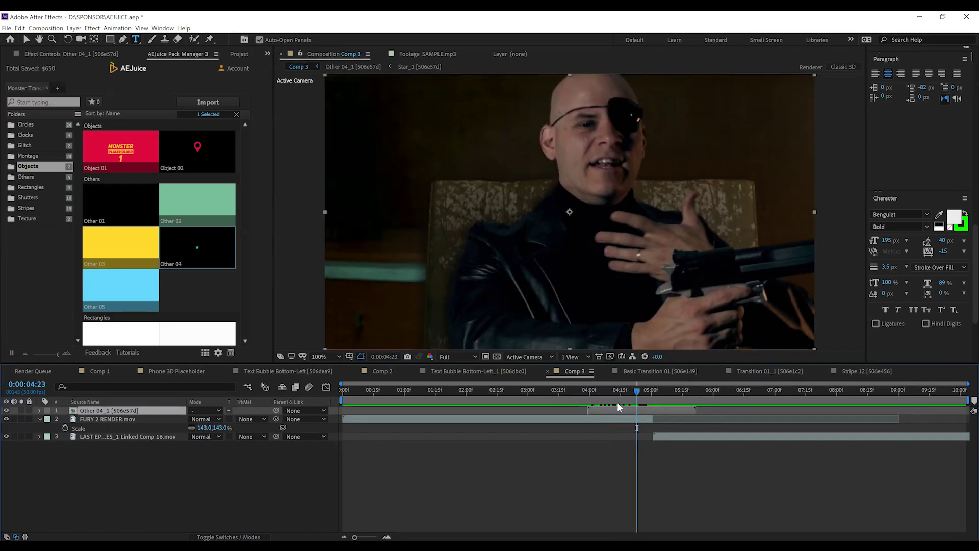
{"action": "left_click_drag", "start_coordinate": [637, 396], "coordinate": [651, 393]}
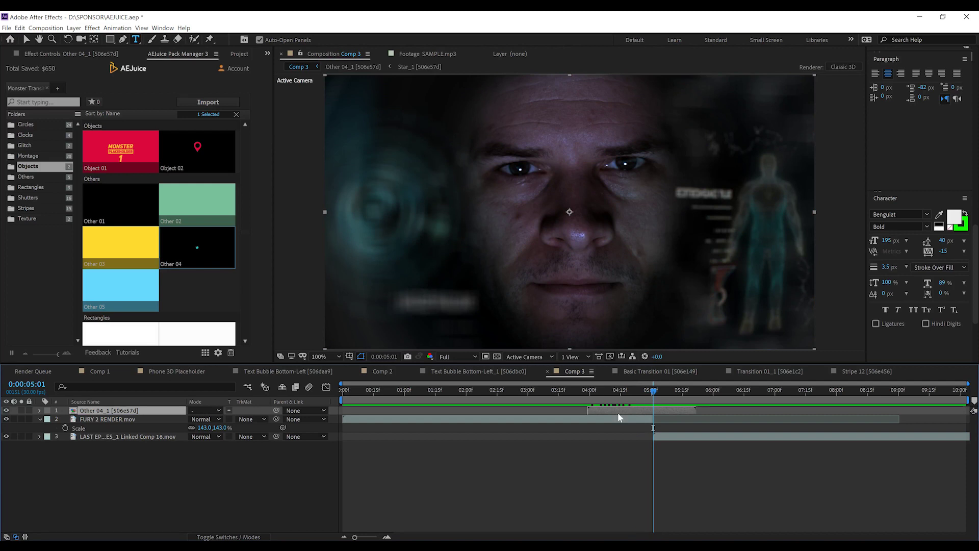
{"action": "left_click_drag", "start_coordinate": [610, 410], "coordinate": [656, 416]}
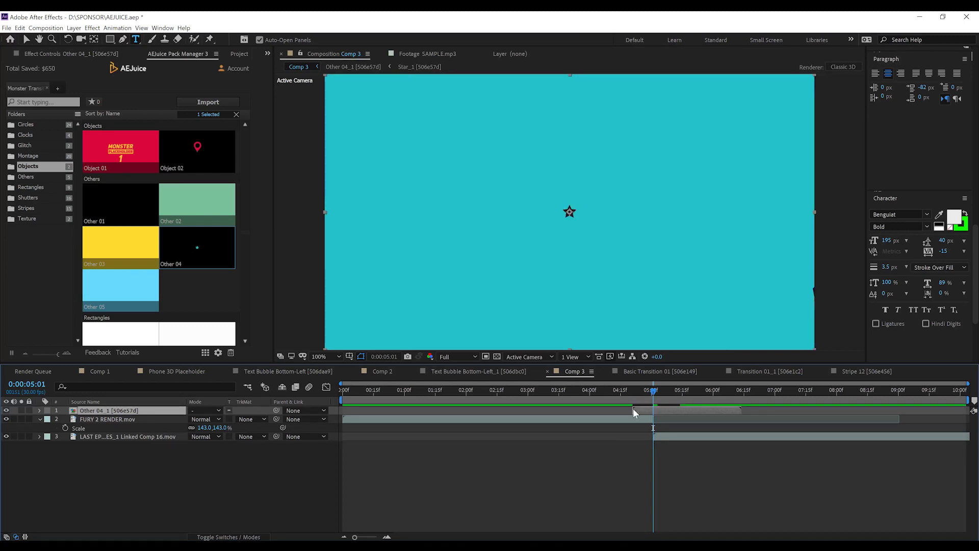
Preview the star transition from 0:00:04:02 and scrub across the moment where the star grows to 0:00:04:26.
{"action": "left_click", "coordinate": [595, 395]}
{"action": "key", "text": "space"}
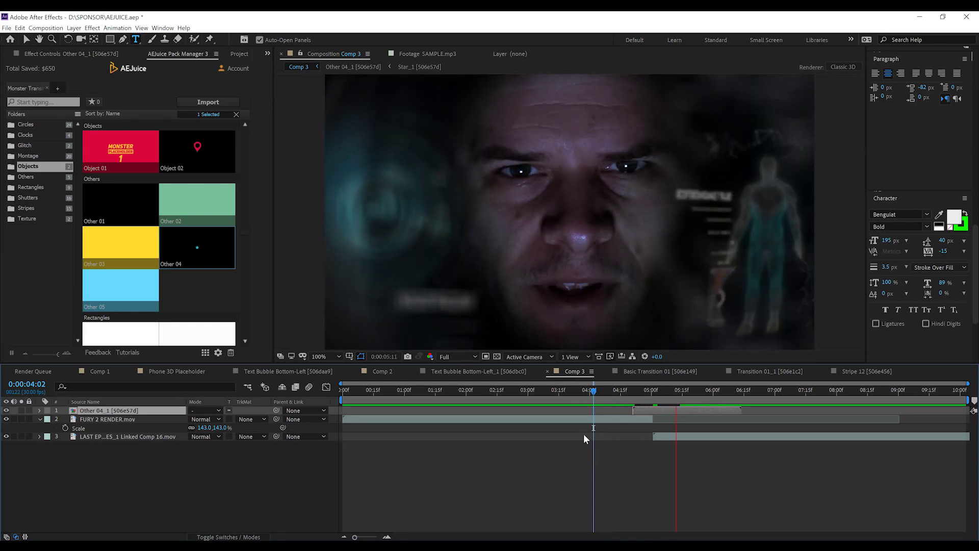
{"action": "left_click", "coordinate": [630, 394]}
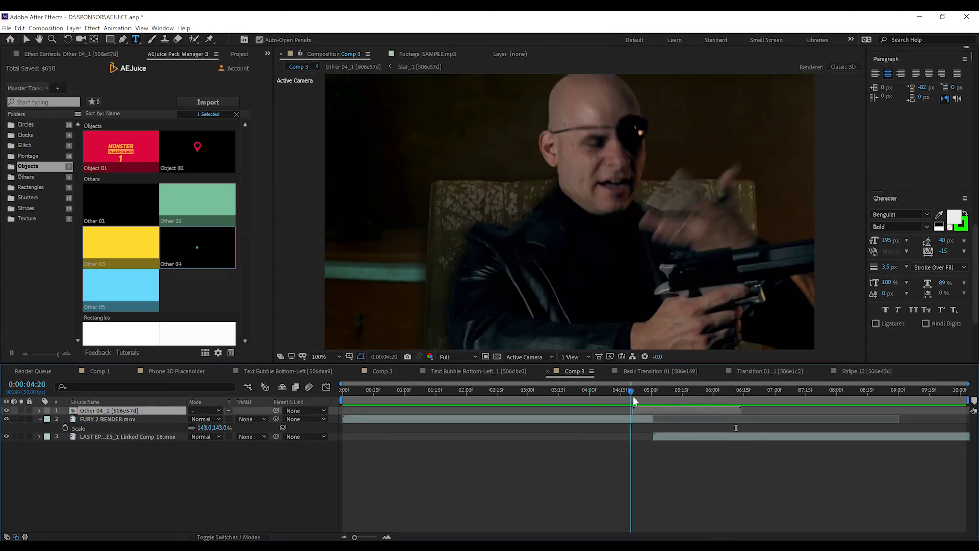
{"action": "left_click_drag", "start_coordinate": [630, 397], "coordinate": [650, 400]}
Delete the Other 04 transition layer from Comp 3 and set the Monster Transitions style to Glow+.
{"action": "key", "text": "Delete"}
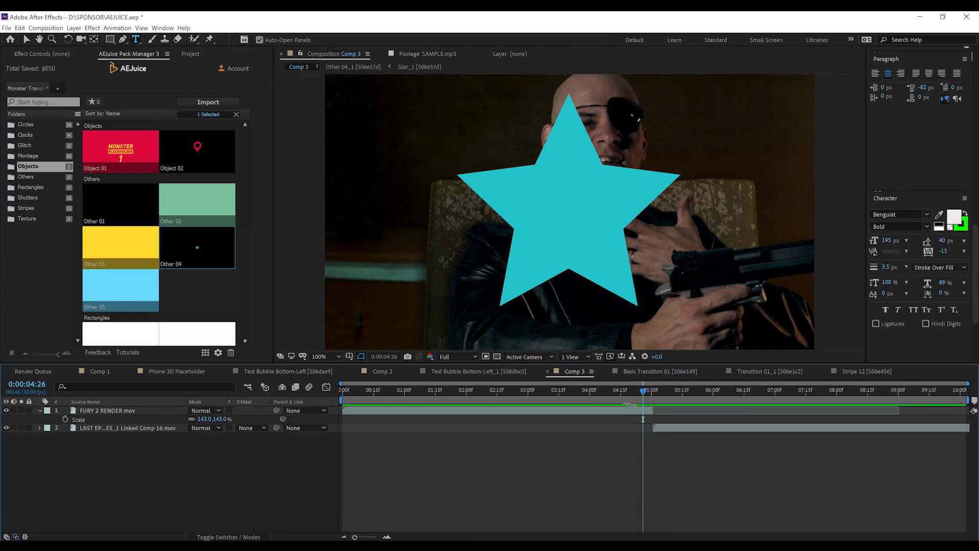
{"action": "left_click", "coordinate": [219, 352]}
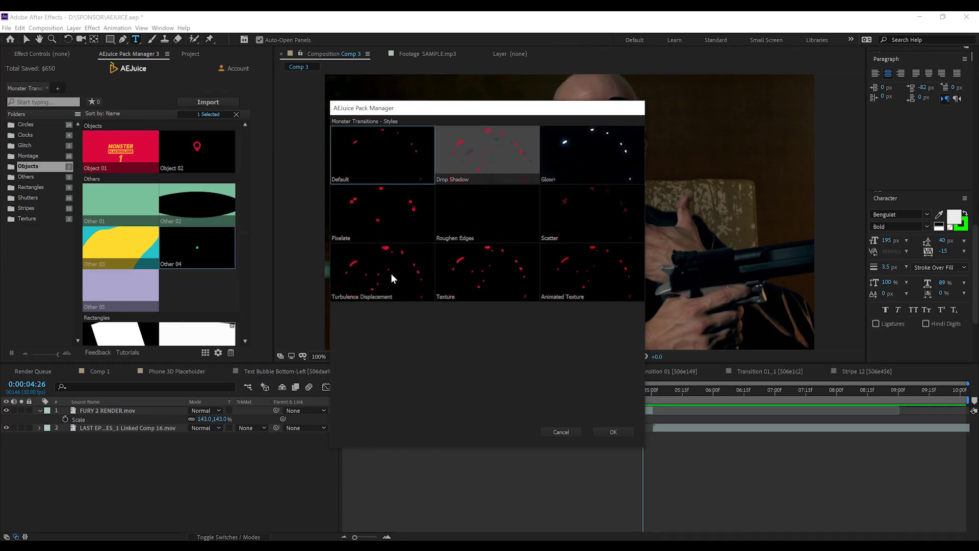
{"action": "left_click", "coordinate": [570, 152]}
{"action": "left_click", "coordinate": [614, 432]}
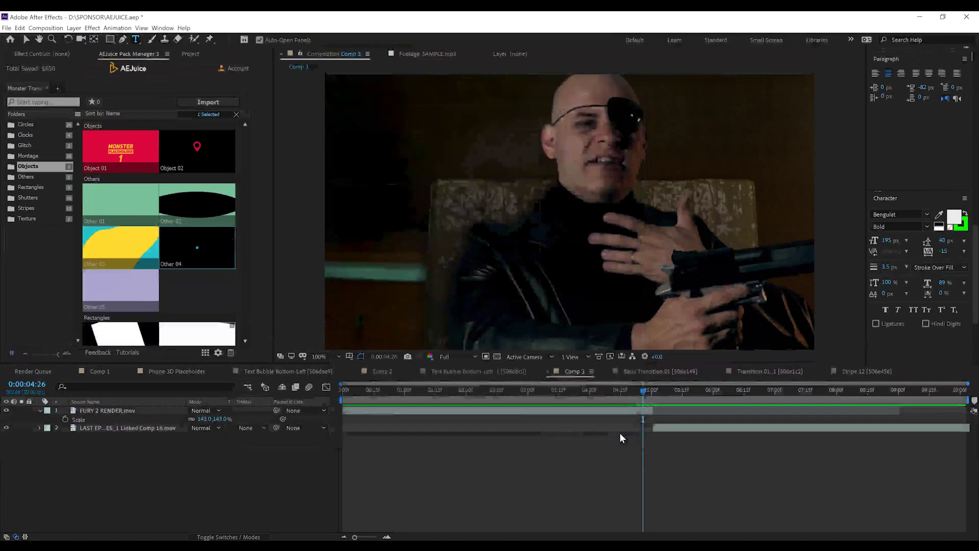
Add the Other 04 transition in the Glow+ style to Comp 3 at 0:00:04:26 and preview it from 0:00:04:11.
{"action": "left_click_drag", "start_coordinate": [204, 243], "coordinate": [643, 401]}
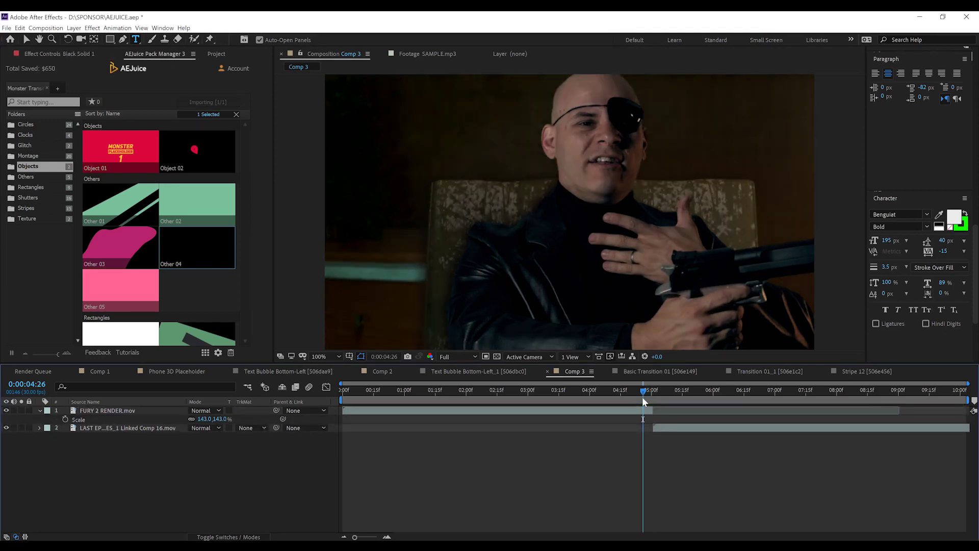
{"action": "left_click", "coordinate": [613, 389]}
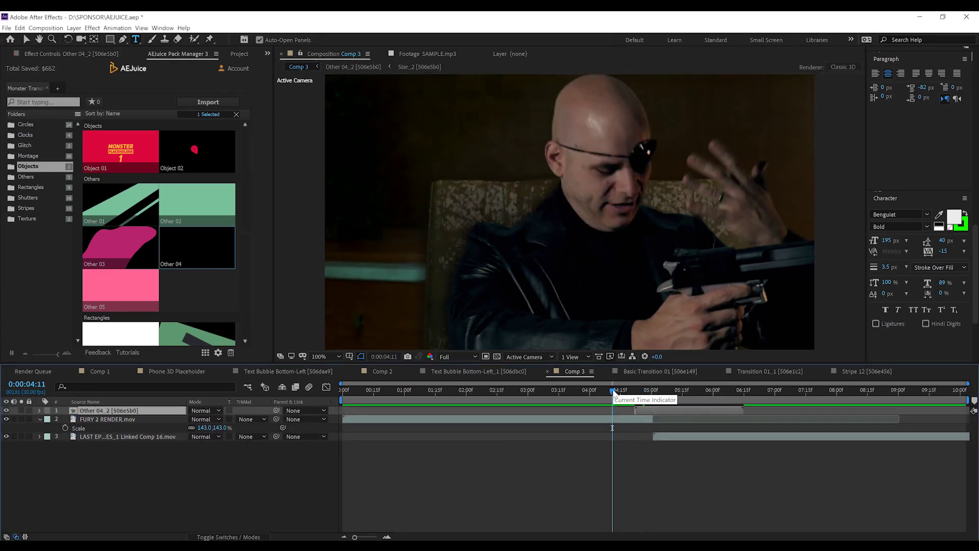
{"action": "key", "text": "space"}
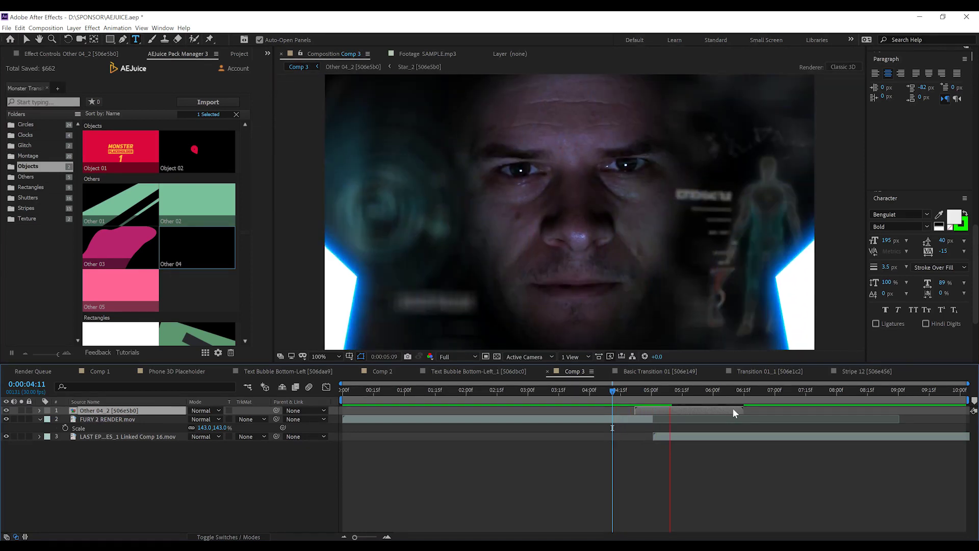
{"action": "left_click", "coordinate": [627, 391]}
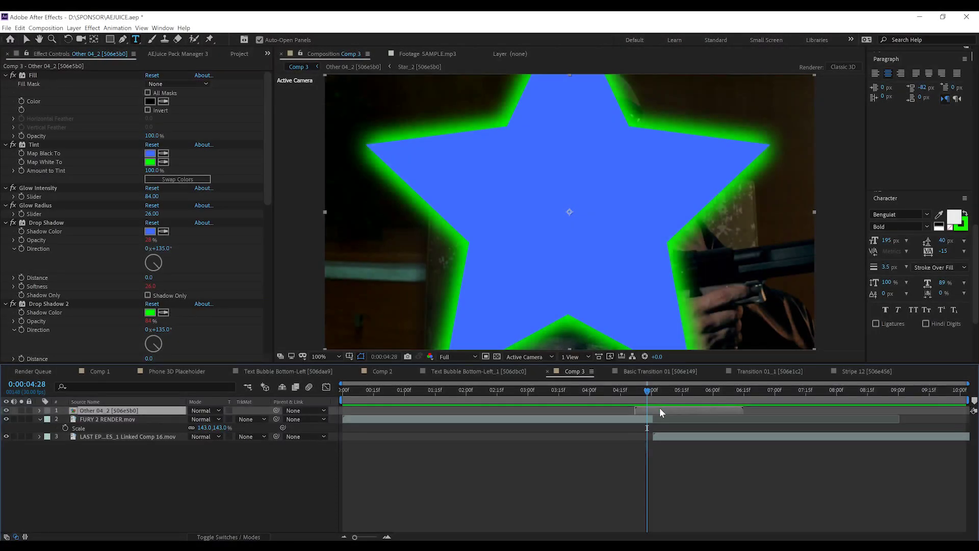
Delete the Other 04 transition layer from Comp 3 and return from the Monster Transitions pack to the list of purchased packs.
{"action": "key", "text": "Delete"}
{"action": "left_click", "coordinate": [137, 55]}
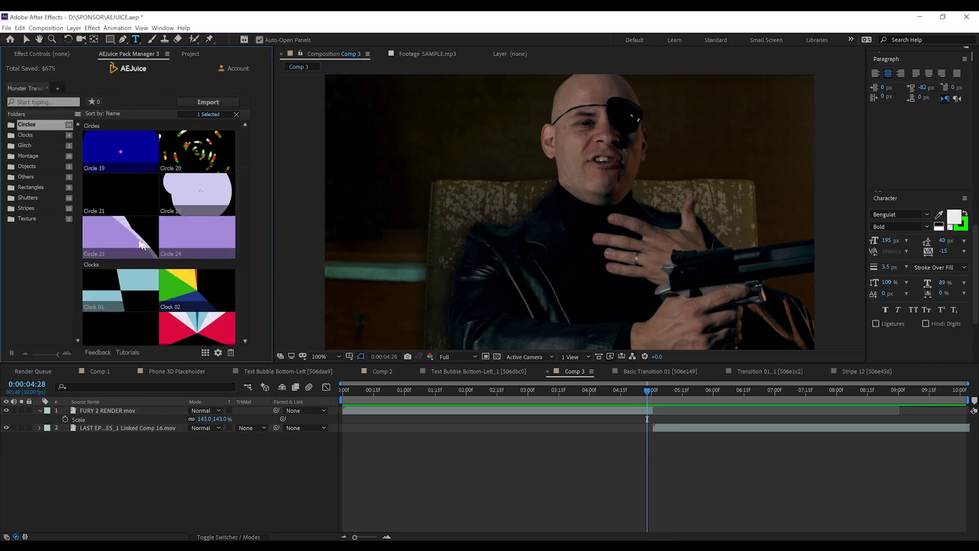
{"action": "left_click", "coordinate": [47, 87]}
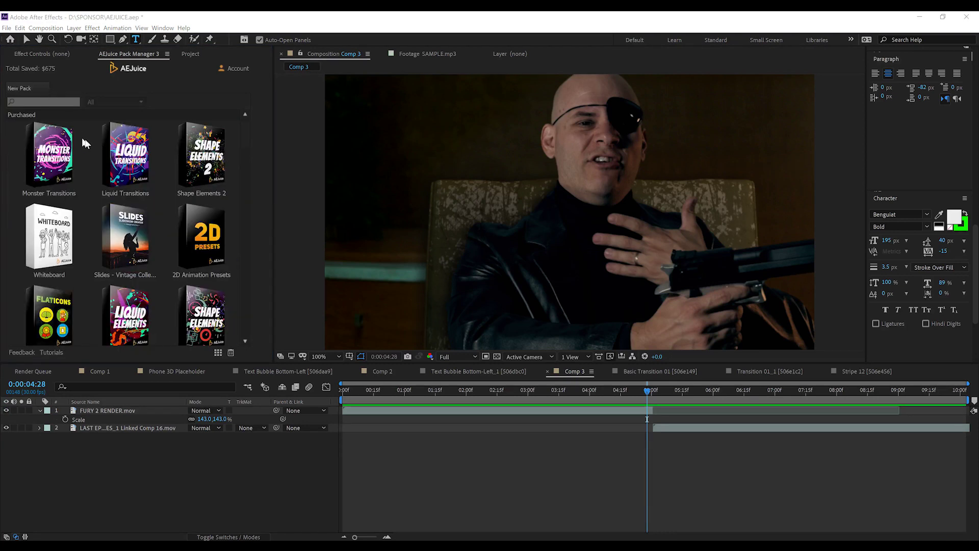
Add Transition 12 from the Complex folder of Liquid Transitions to Comp 3 and move its layer to start at about 0:00:03:10.
{"action": "left_click", "coordinate": [135, 149]}
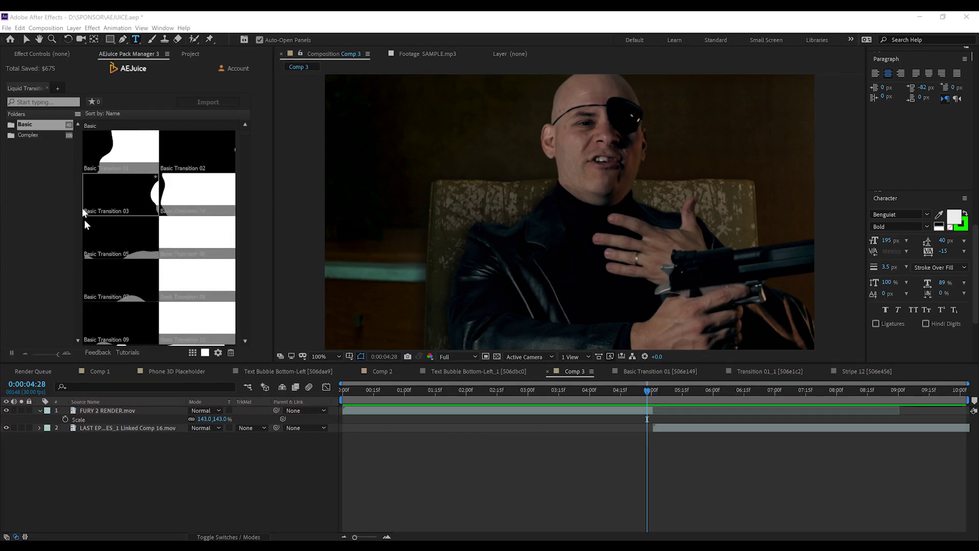
{"action": "left_click", "coordinate": [33, 134]}
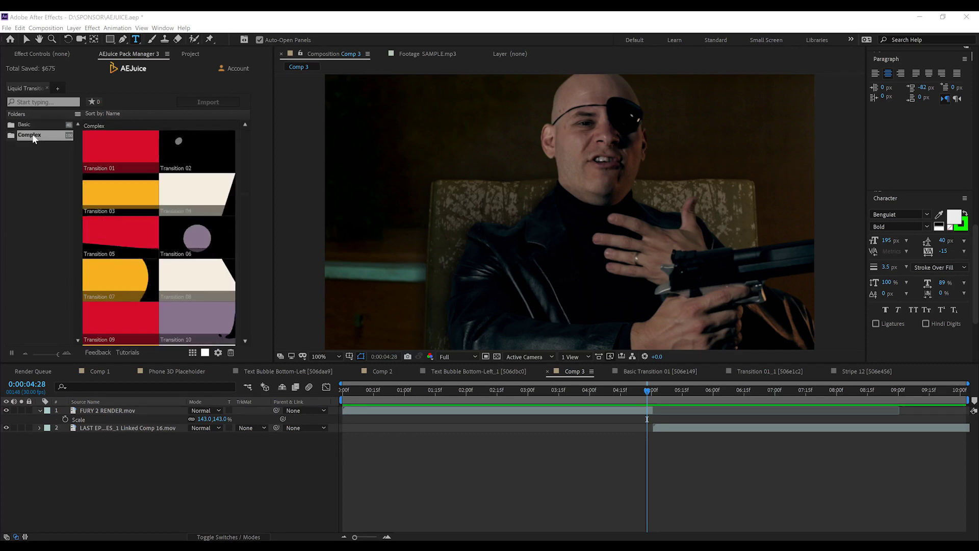
{"action": "scroll", "coordinate": [164, 281], "scroll_direction": "down", "scroll_amount": 3}
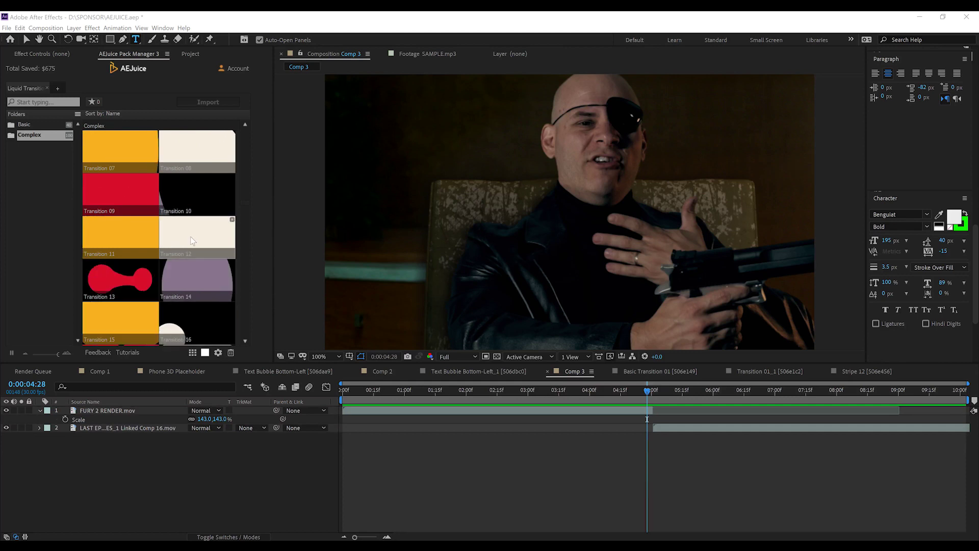
{"action": "left_click_drag", "start_coordinate": [194, 233], "coordinate": [618, 397]}
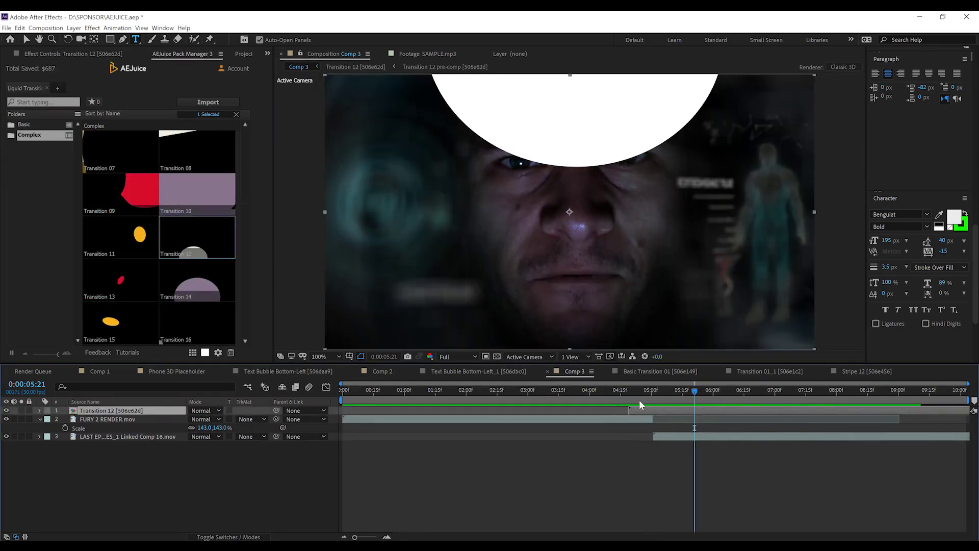
{"action": "left_click", "coordinate": [652, 391]}
{"action": "left_click_drag", "start_coordinate": [668, 411], "coordinate": [588, 405]}
Preview the Transition 12 animation across the cut from 0:00:02:27.
{"action": "left_click", "coordinate": [522, 392]}
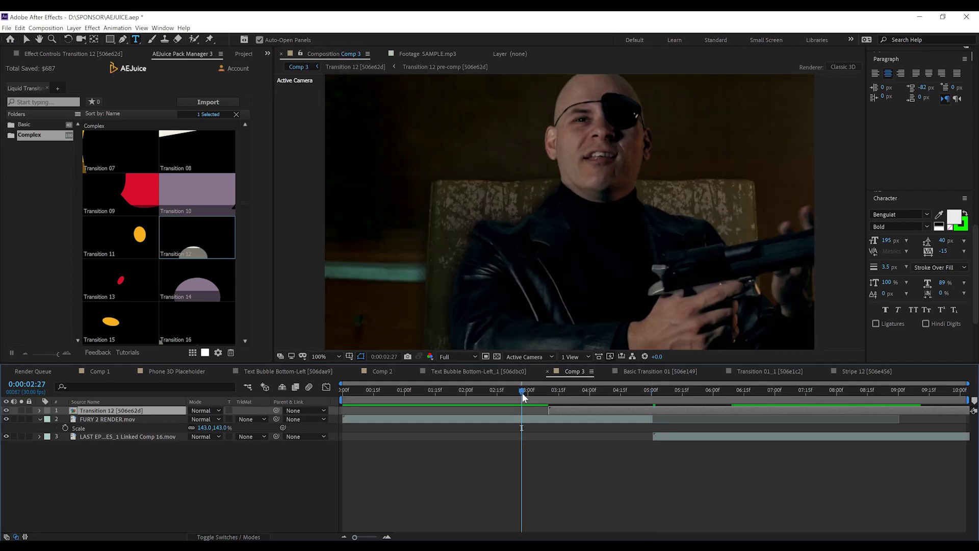
{"action": "key", "text": "space"}
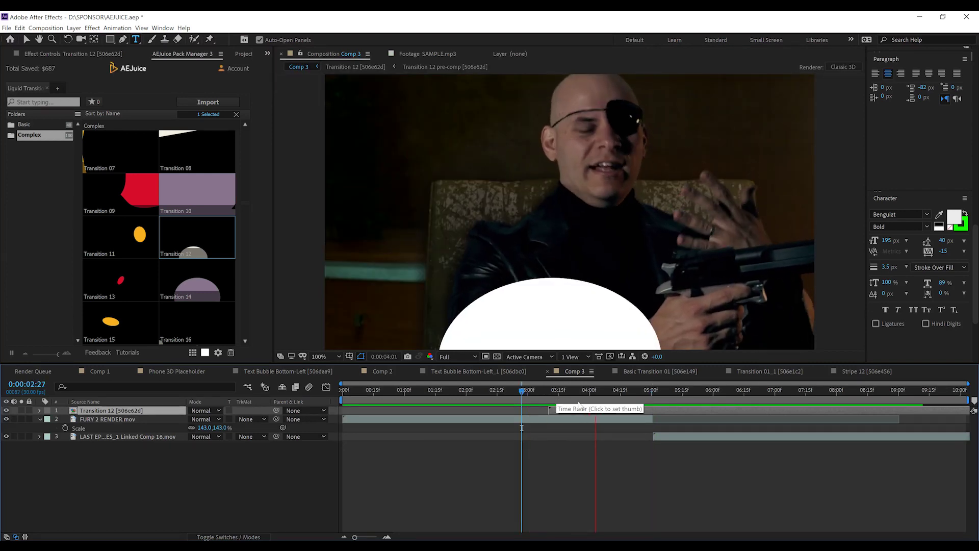
{"action": "key", "text": "space"}
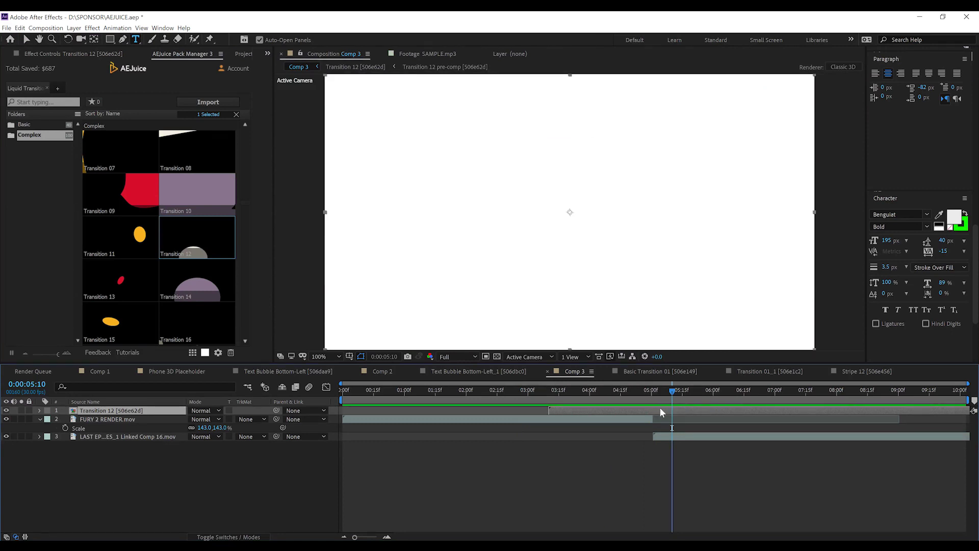
Trim the Transition 12 layer to end at 0:00:05:09, where white fills the frame, and duplicate the layer.
{"action": "mouse_move", "coordinate": [657, 391]}
{"action": "left_mouse_down"}
{"action": "mouse_move", "coordinate": [567, 384]}
{"action": "mouse_move", "coordinate": [666, 392]}
{"action": "left_mouse_up"}
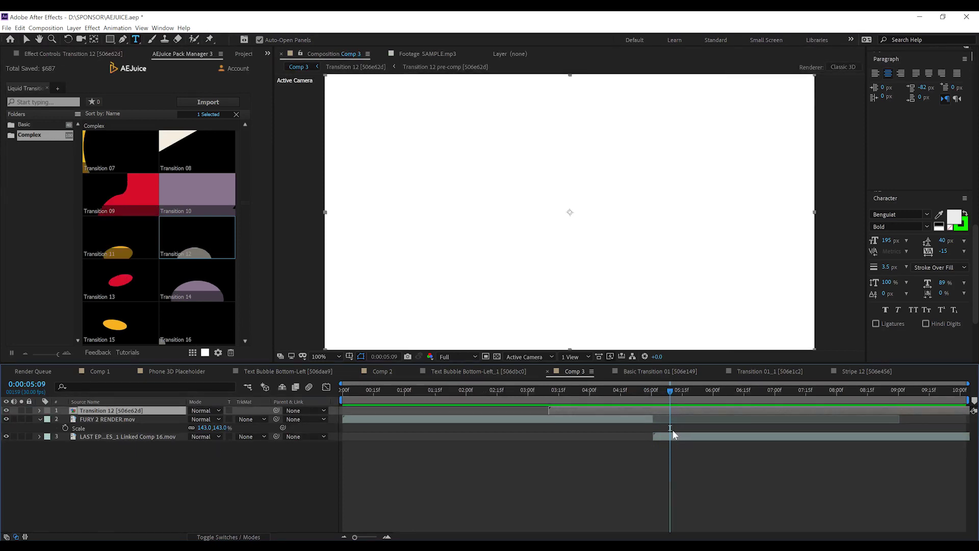
{"action": "key", "text": "ctrl+d"}
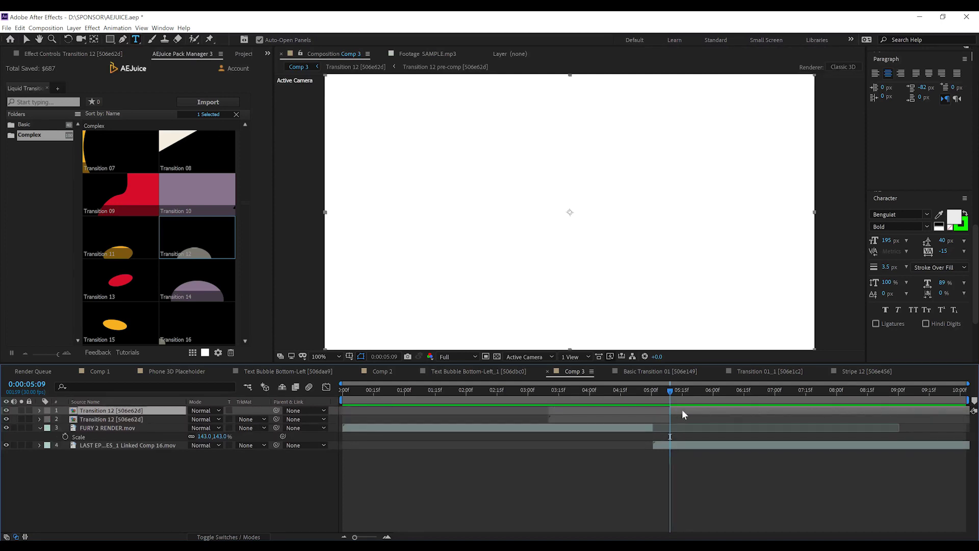
{"action": "key", "text": "ctrl+z"}
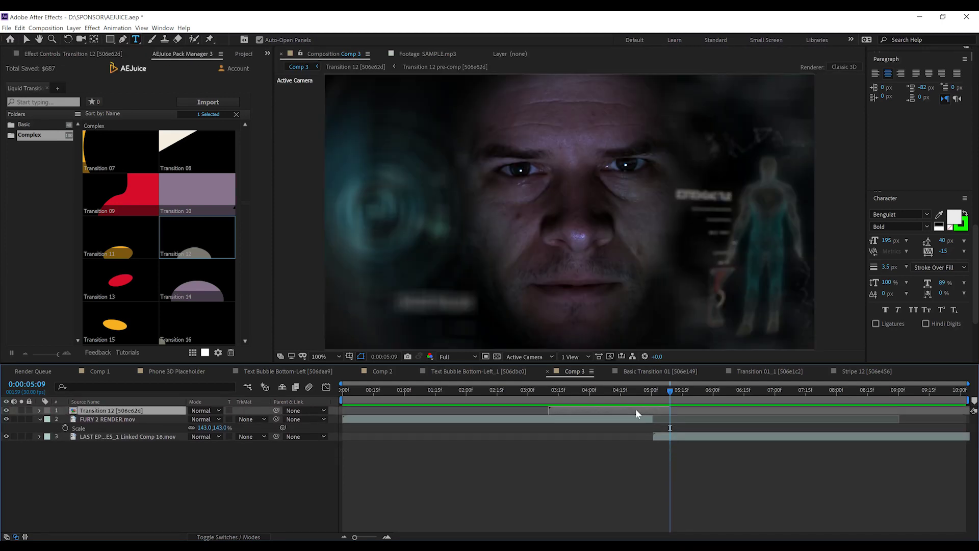
{"action": "key", "text": "ctrl+d"}
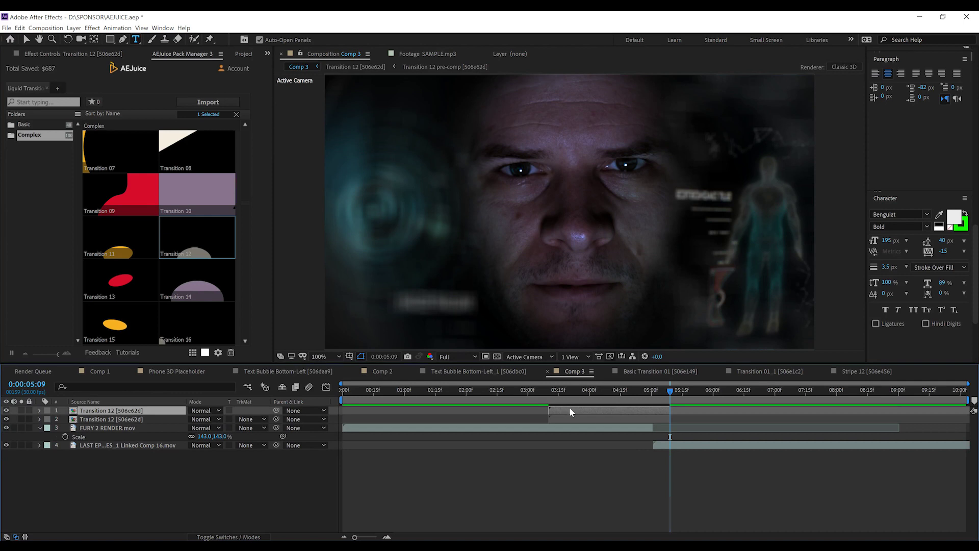
Move the duplicate Transition 12 layer to start at 0:00:05:09 and time-reverse it.
{"action": "left_click_drag", "start_coordinate": [562, 407], "coordinate": [681, 414]}
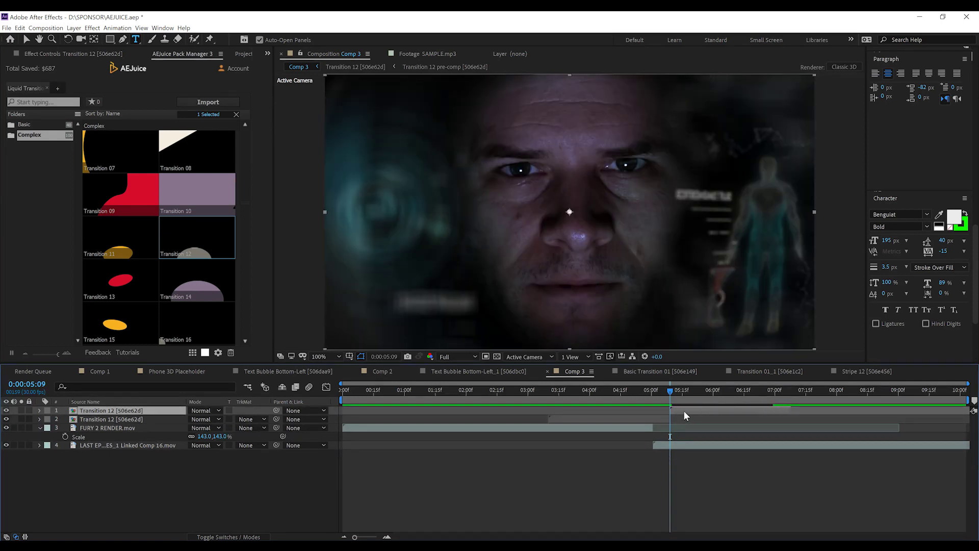
{"action": "right_click", "coordinate": [685, 411]}
{"action": "mouse_move", "coordinate": [708, 228]}
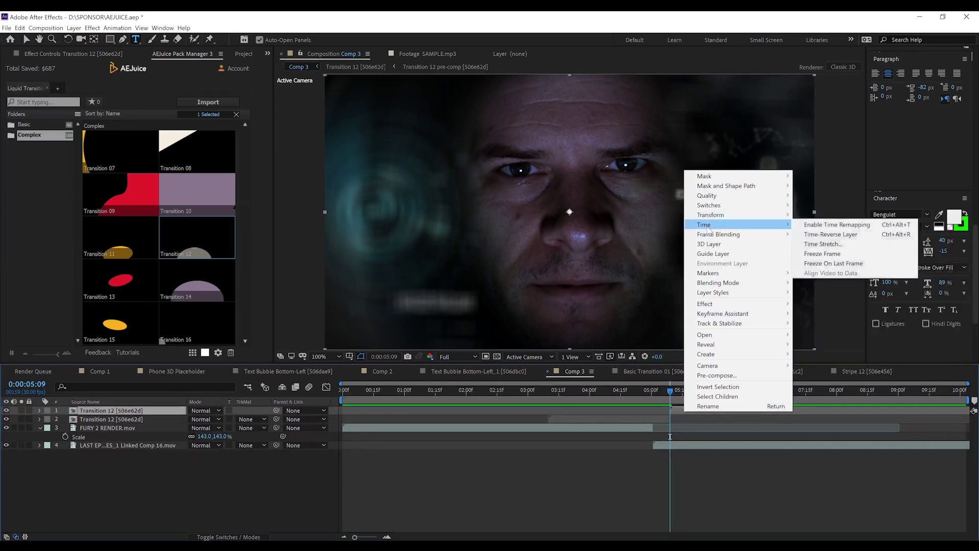
{"action": "left_click", "coordinate": [821, 236]}
Preview the combined forward and reversed liquid transition from 0:00:03:05.
{"action": "left_click", "coordinate": [538, 389]}
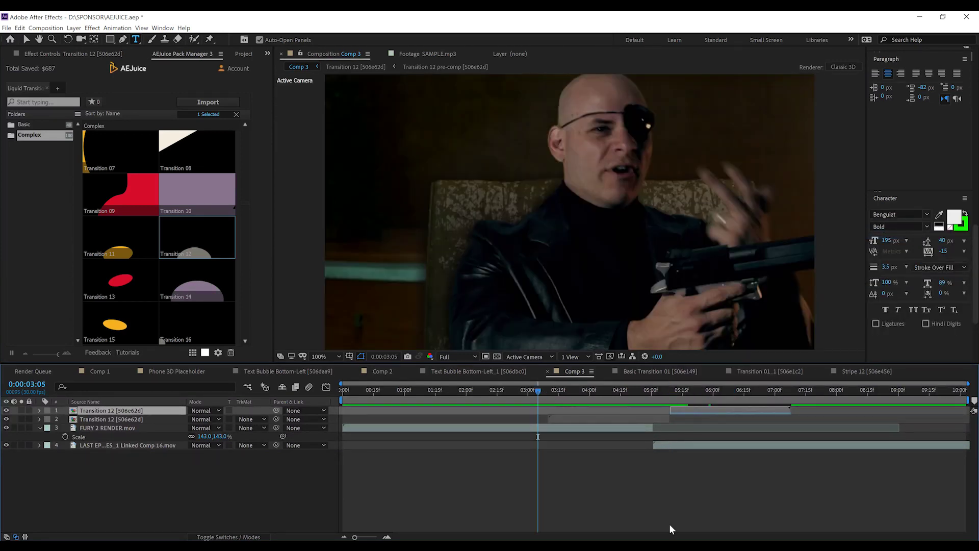
{"action": "key", "text": "space"}
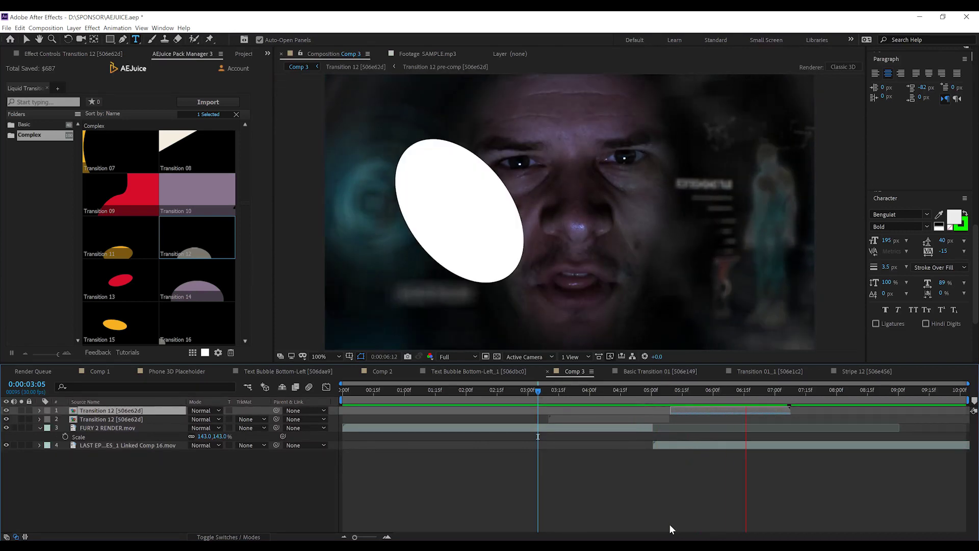
{"action": "key", "text": "space"}
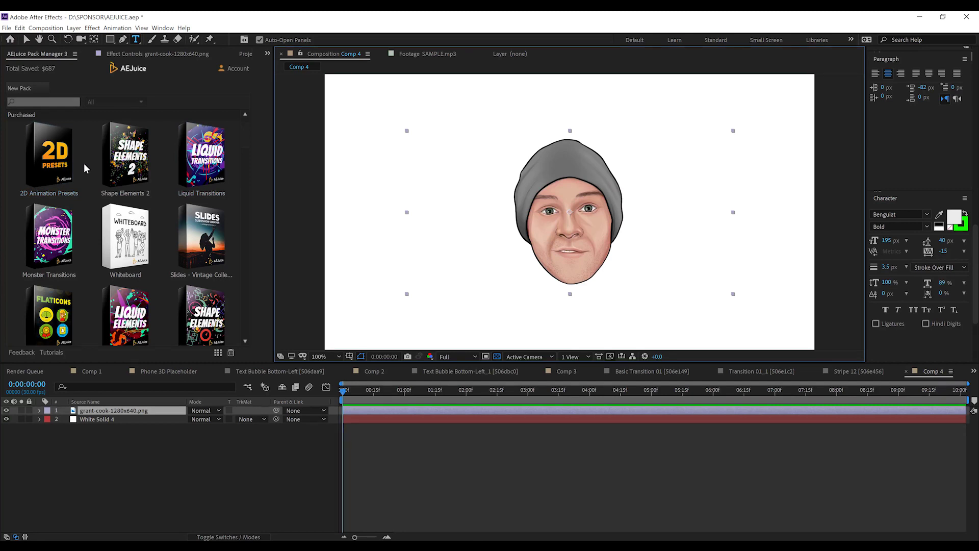
Apply the 238 Position Ease Quad 01 preset from 2D Animation Presets to the cartoon head layer in Comp 4.
{"action": "scroll", "coordinate": [92, 210], "scroll_direction": "down", "scroll_amount": 5}
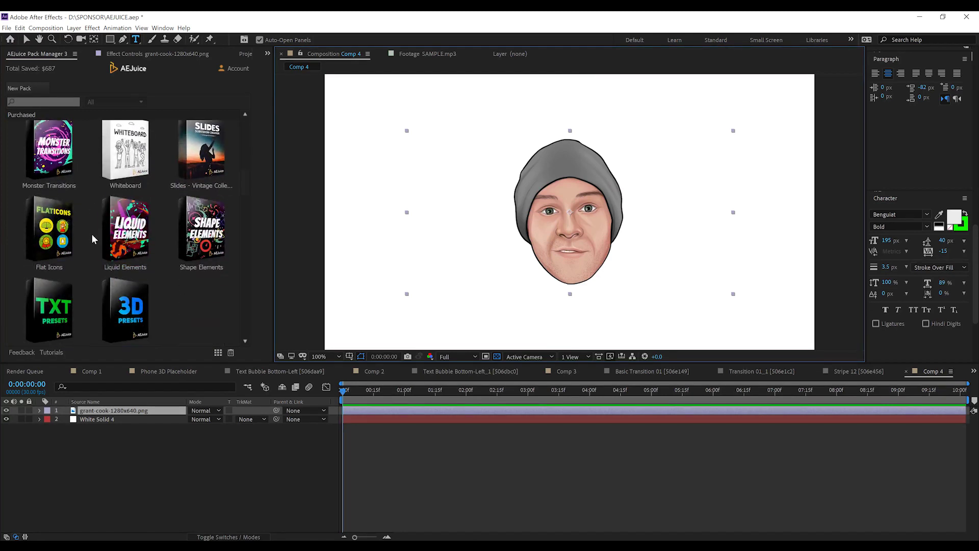
{"action": "scroll", "coordinate": [77, 261], "scroll_direction": "up", "scroll_amount": 5}
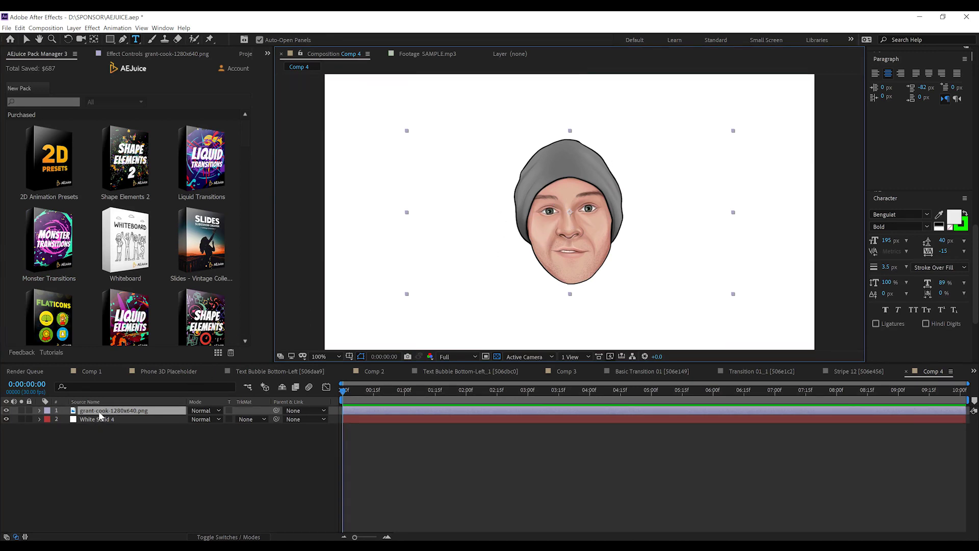
{"action": "left_click", "coordinate": [42, 161]}
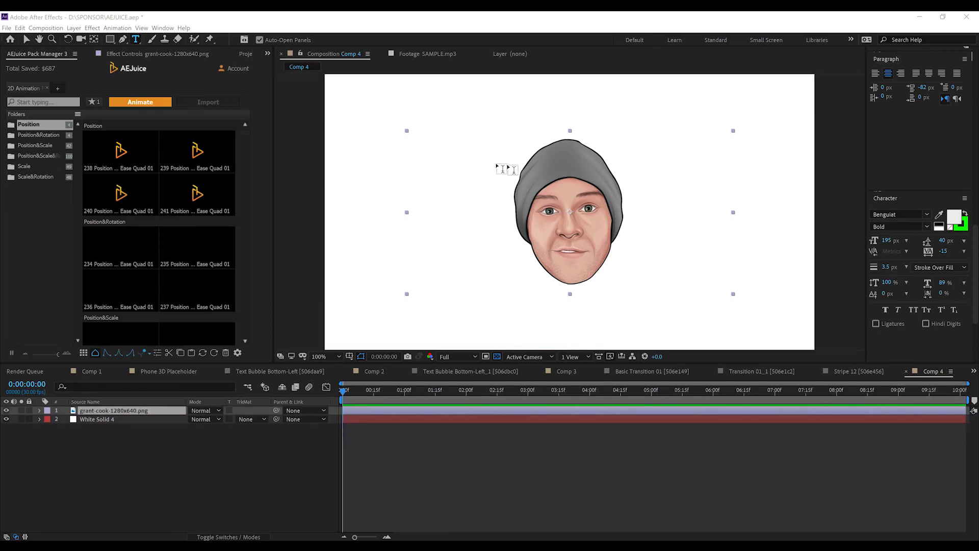
{"action": "left_click", "coordinate": [117, 154]}
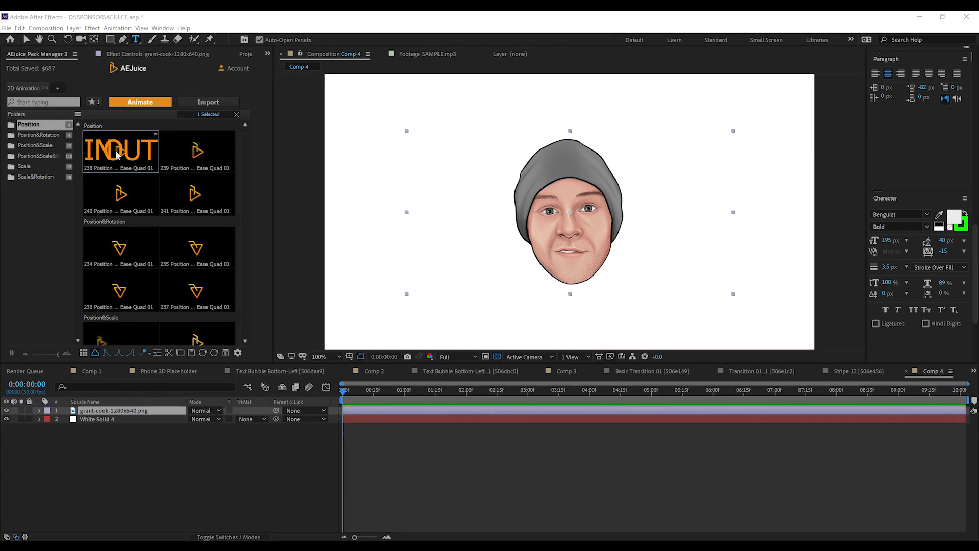
{"action": "left_click", "coordinate": [148, 106]}
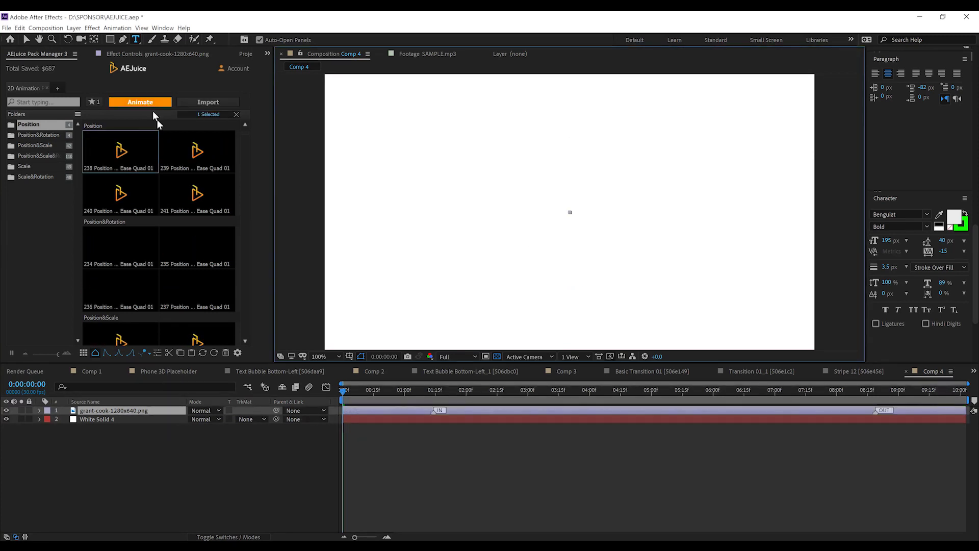
Preview the head's position animation from the start, check the IN marker at 0:00:01:14, and undo the applied preset.
{"action": "key", "text": "space"}
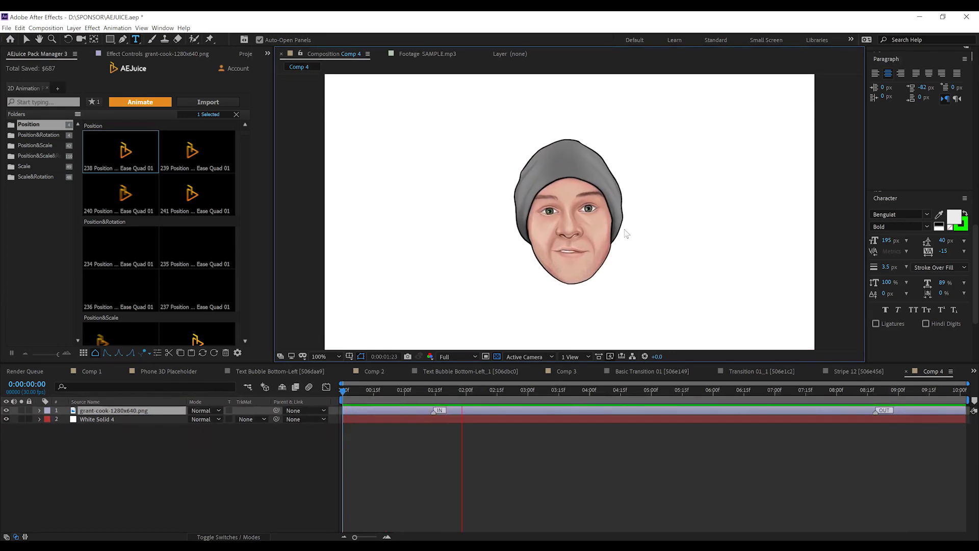
{"action": "left_click", "coordinate": [434, 390]}
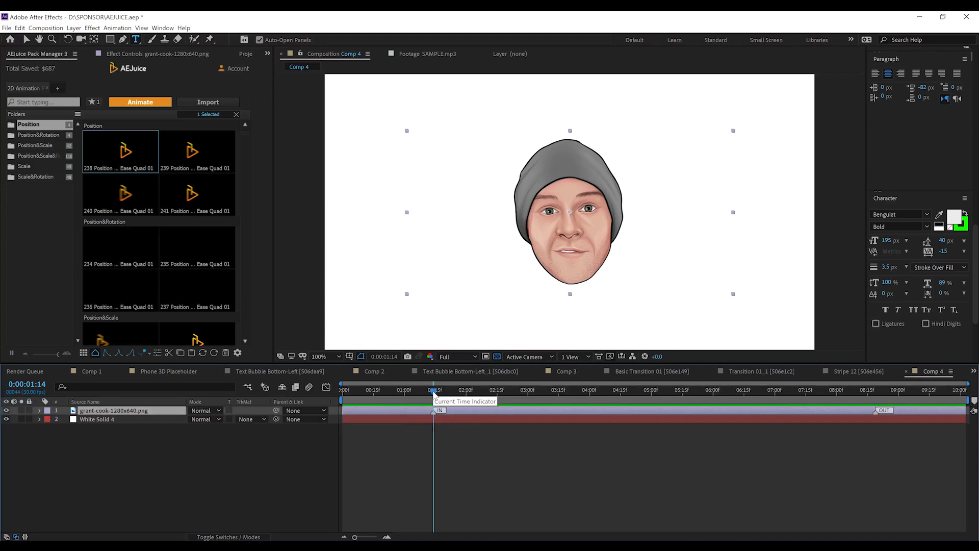
{"action": "key", "text": "Home"}
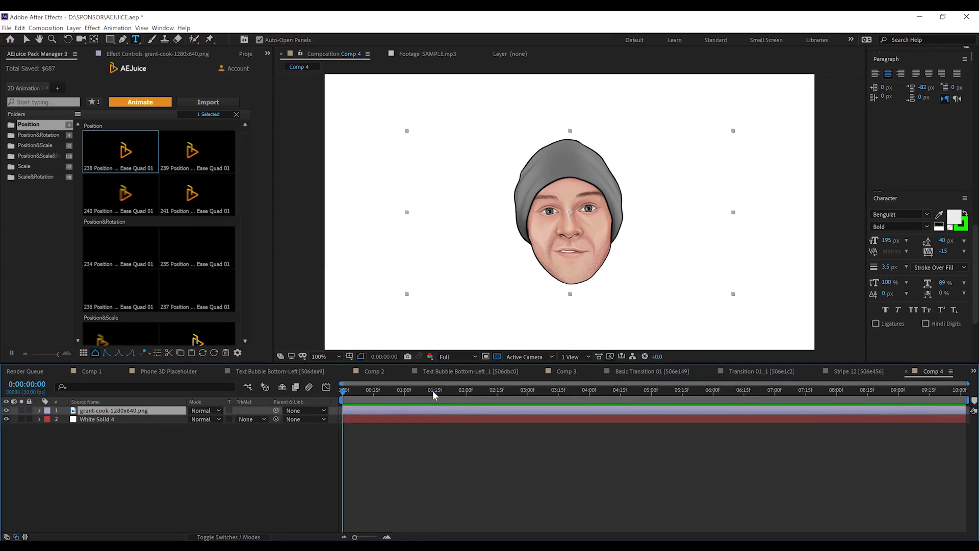
Apply preset 006 from the Position&Scale&Rotation folder of 3D Animation Presets to the cartoon head layer.
{"action": "left_click", "coordinate": [48, 88]}
{"action": "scroll", "coordinate": [97, 294], "scroll_direction": "down", "scroll_amount": 4}
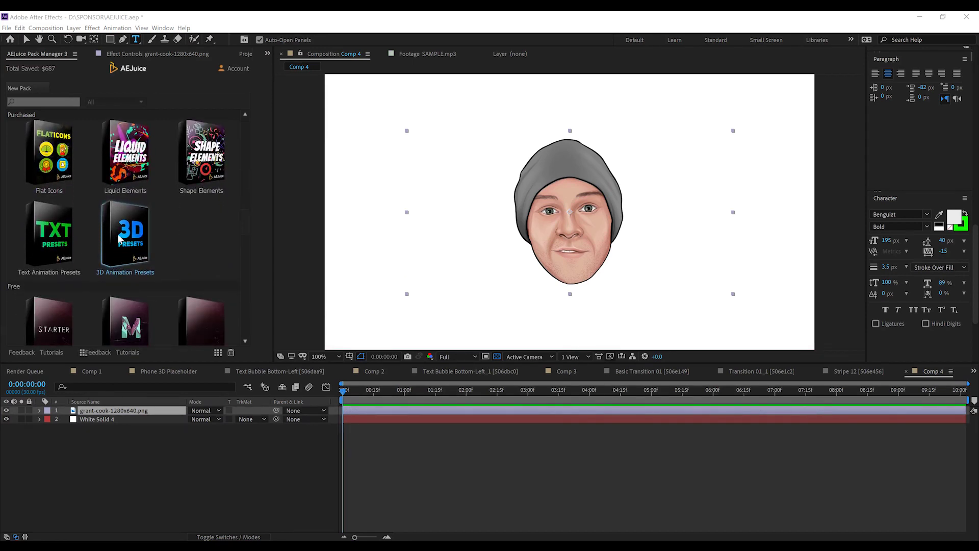
{"action": "left_click", "coordinate": [119, 239]}
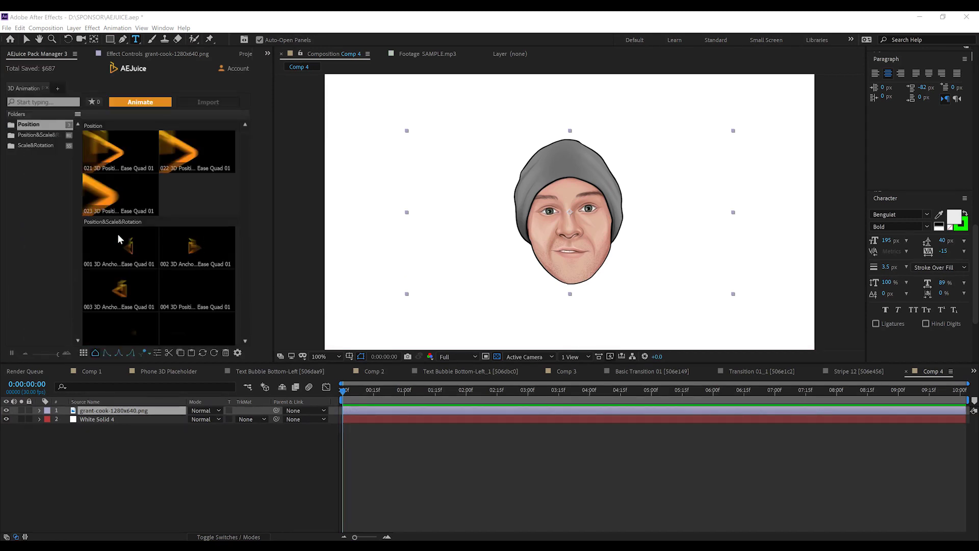
{"action": "left_click", "coordinate": [47, 146]}
{"action": "left_click", "coordinate": [46, 136]}
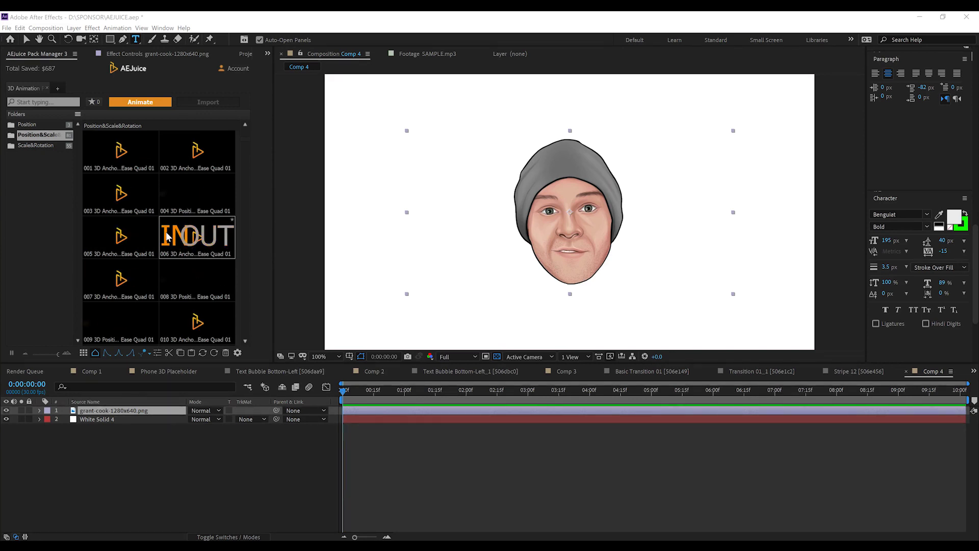
{"action": "left_click", "coordinate": [199, 250]}
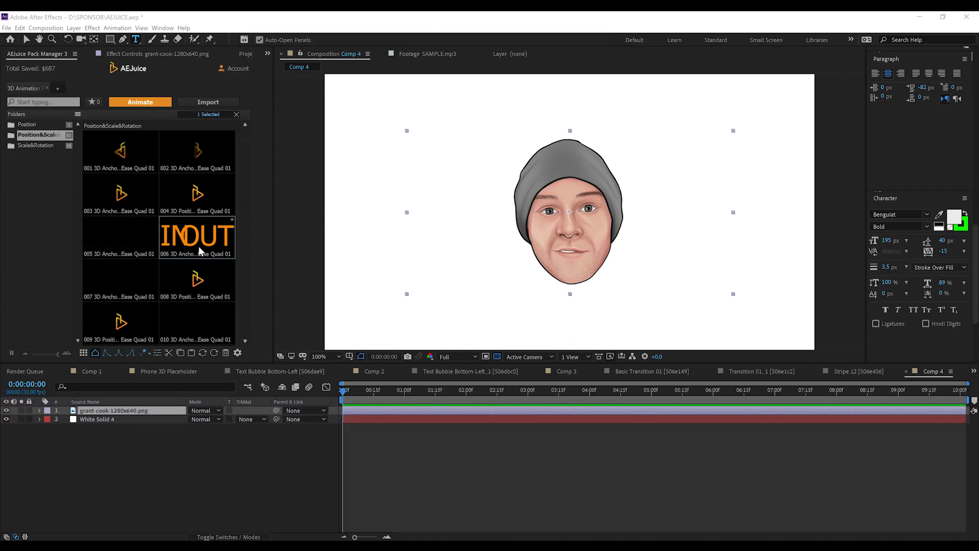
{"action": "left_click", "coordinate": [133, 103]}
Shorten the cartoon head layer to end at about 0:00:05:20 and preview its 3D animation from the start.
{"action": "key", "text": "space"}
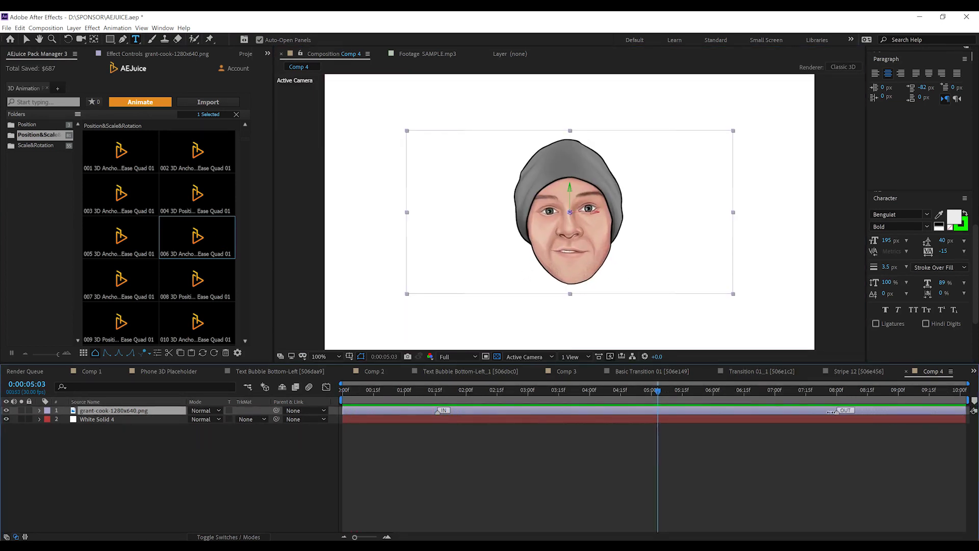
{"action": "left_click_drag", "start_coordinate": [969, 411], "coordinate": [694, 411]}
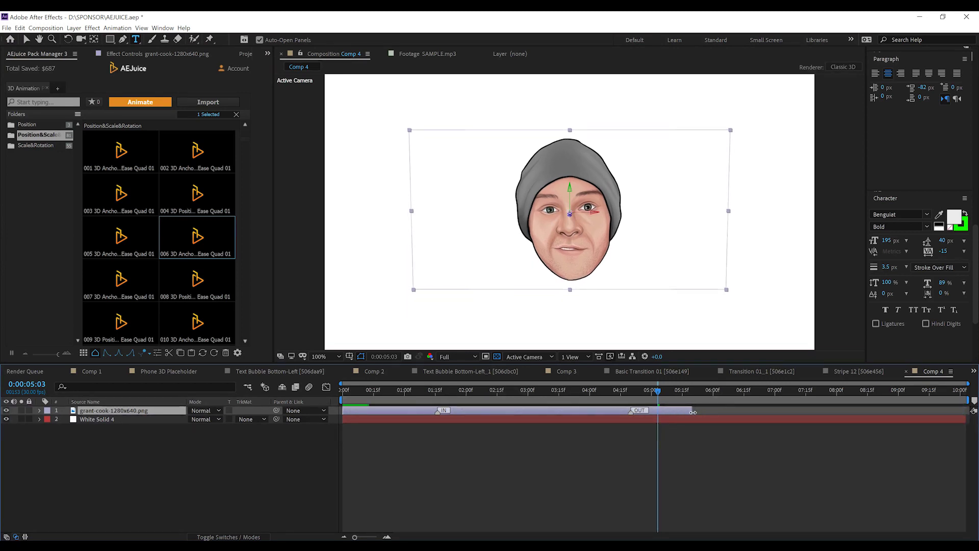
{"action": "key", "text": "Home"}
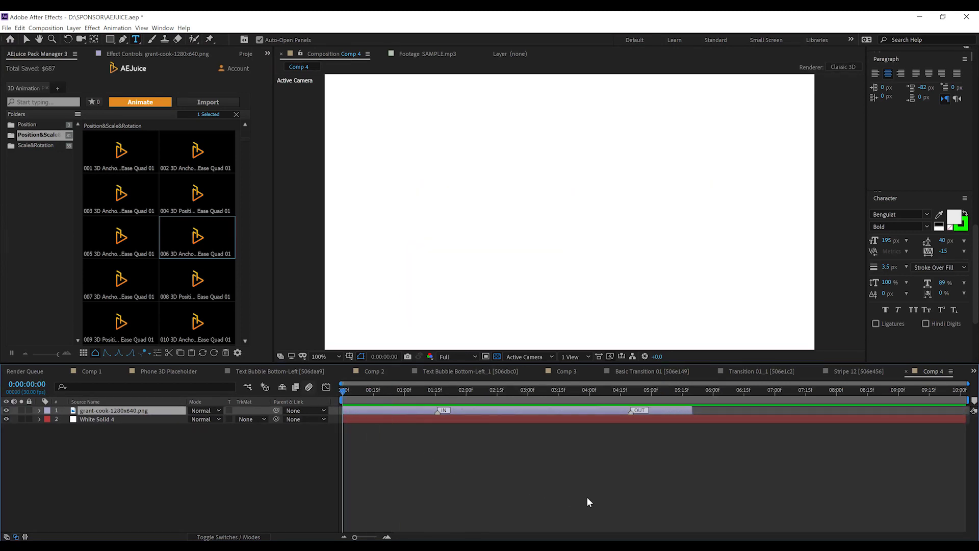
{"action": "key", "text": "space"}
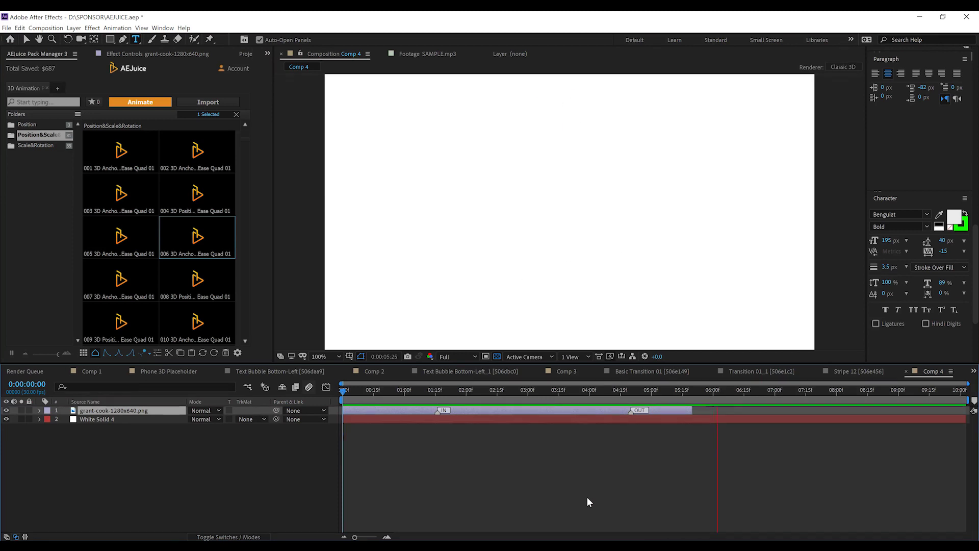
Browse the Position&Scale&Rotation and Scale&Rotation folders of 3D Animation Presets and open the 2D Animation Presets pack for comparison.
{"action": "left_click", "coordinate": [39, 145]}
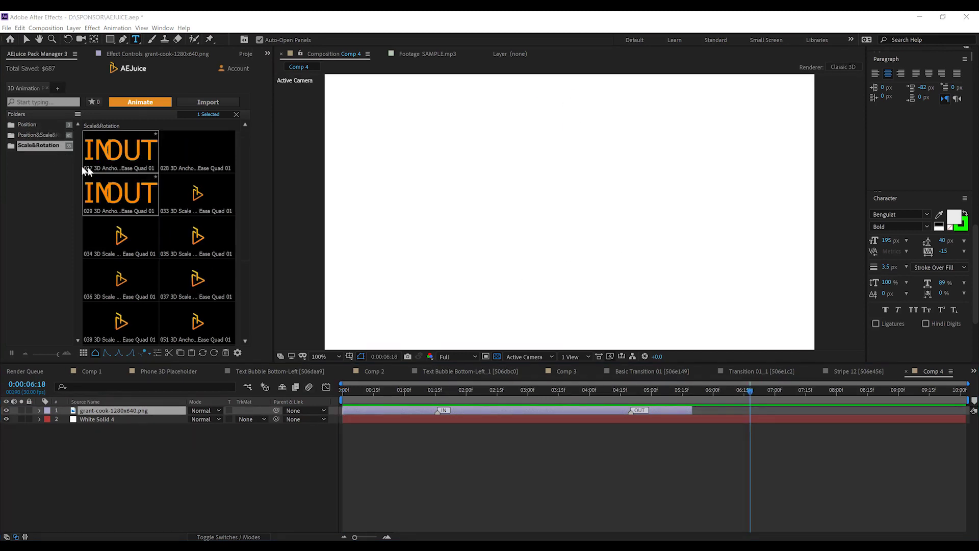
{"action": "left_click", "coordinate": [24, 126]}
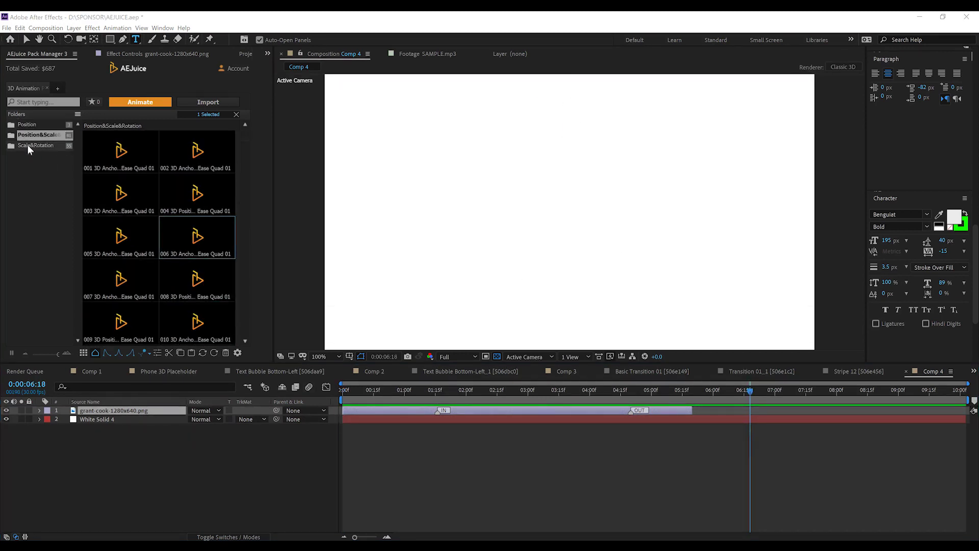
{"action": "left_click", "coordinate": [27, 146]}
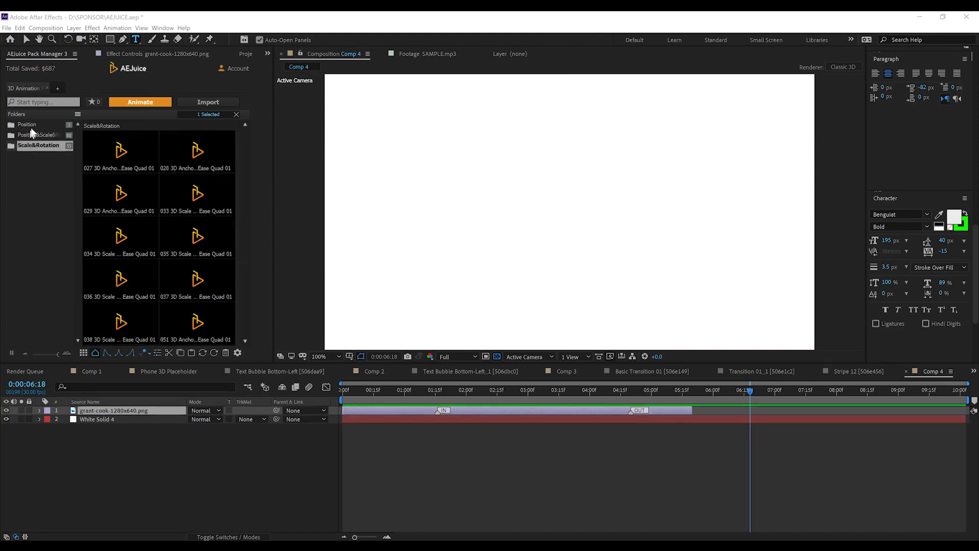
{"action": "left_click", "coordinate": [47, 88]}
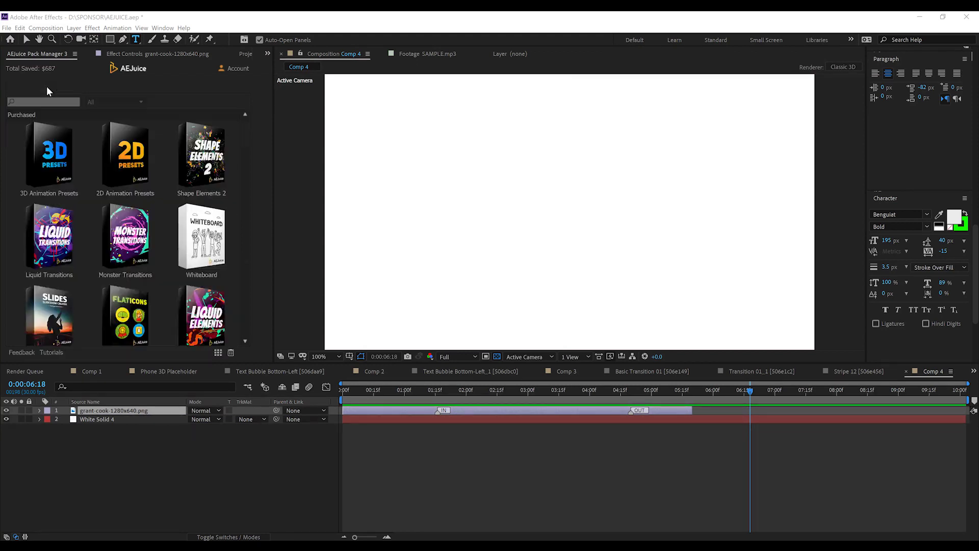
{"action": "left_click", "coordinate": [117, 147]}
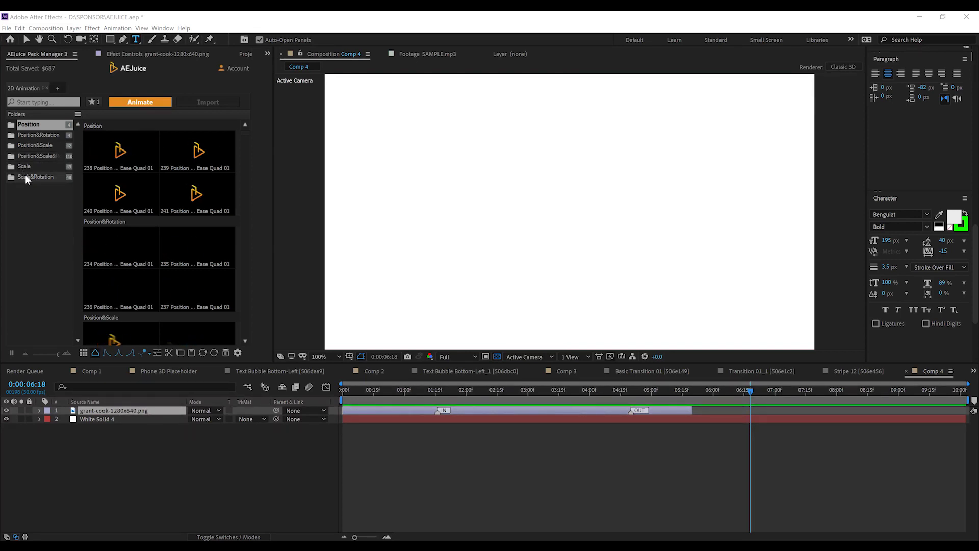
Leave the 2D Animation Presets pack and open the Text Animation Presets pack.
{"action": "left_click", "coordinate": [48, 88]}
{"action": "scroll", "coordinate": [106, 284], "scroll_direction": "down", "scroll_amount": 3}
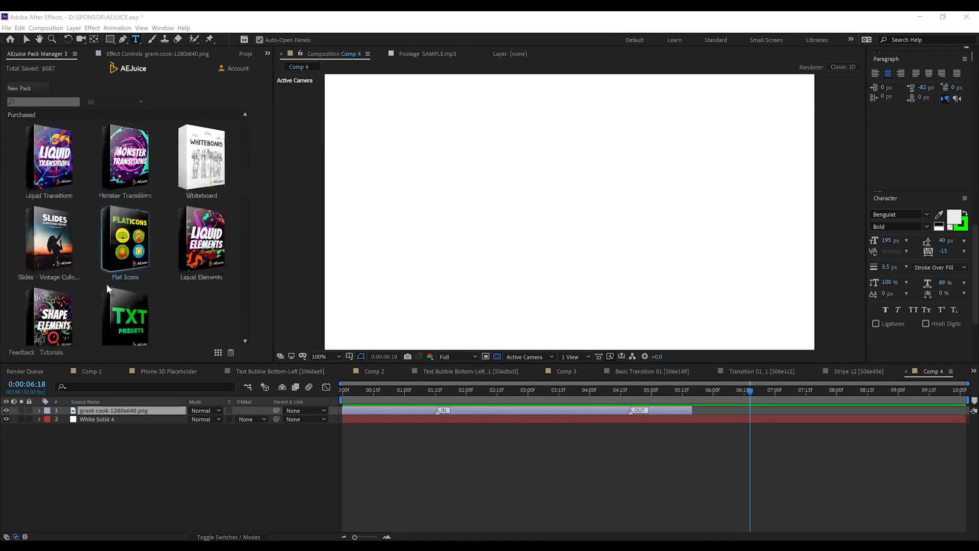
{"action": "scroll", "coordinate": [117, 286], "scroll_direction": "down", "scroll_amount": 3}
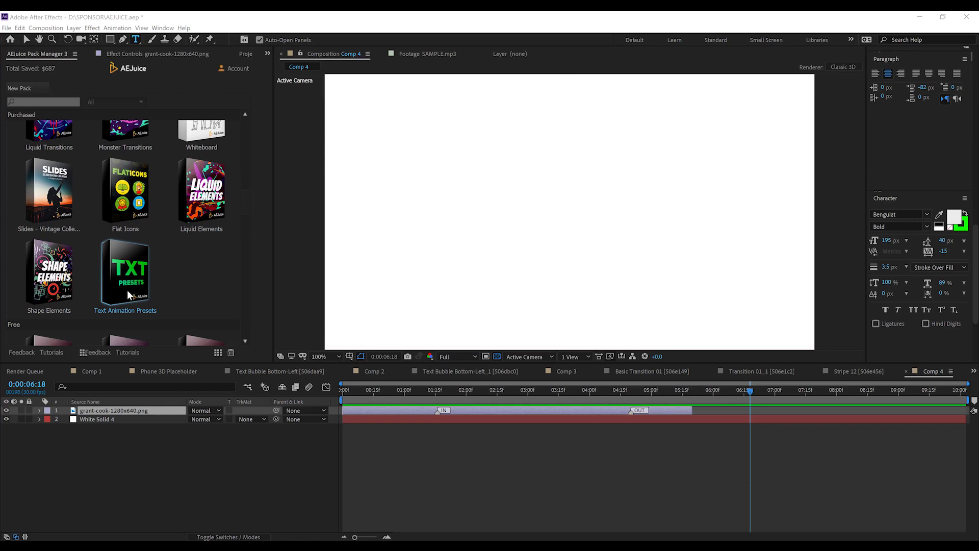
{"action": "left_click", "coordinate": [127, 290]}
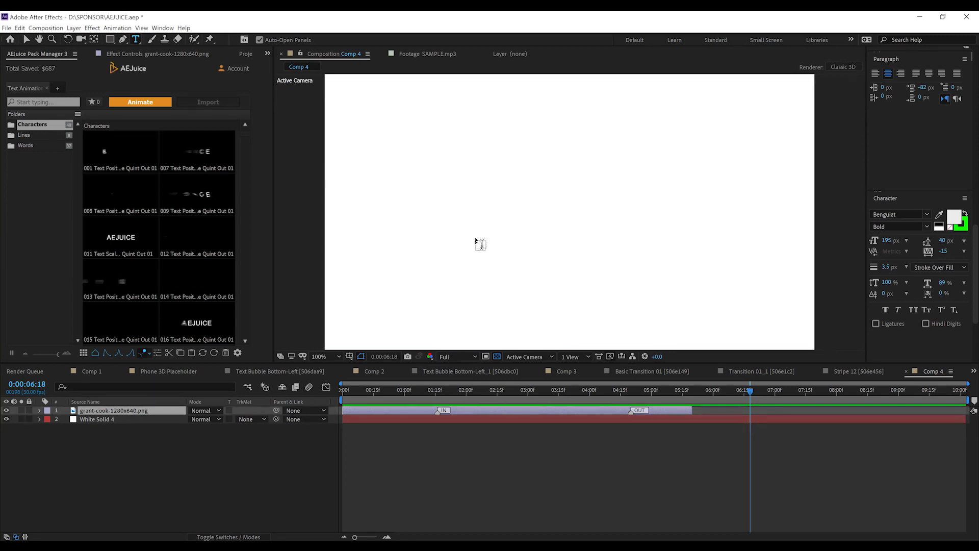
Add a text layer reading FART near the middle of Comp 4 and select that layer.
{"action": "left_click", "coordinate": [502, 219]}
{"action": "type", "text": "FART"}
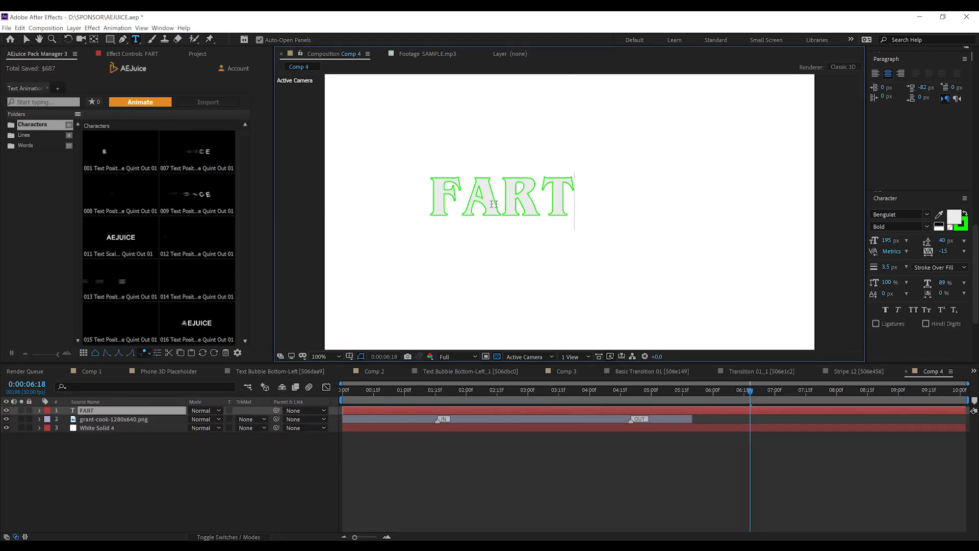
{"action": "left_click_drag", "start_coordinate": [575, 204], "coordinate": [436, 204]}
{"action": "left_click", "coordinate": [114, 411]}
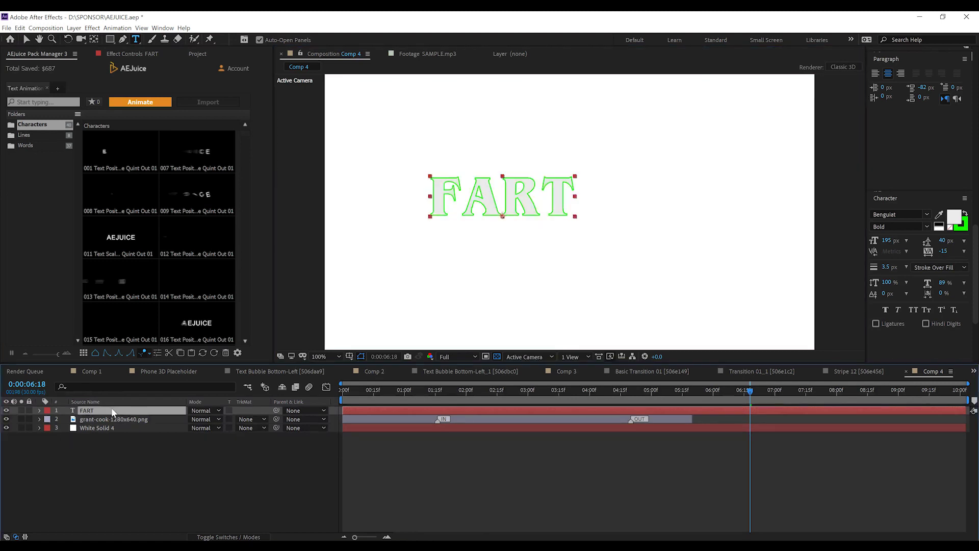
Apply text preset 007 from the Characters folder to the FART layer and preview the animation from the start.
{"action": "left_click", "coordinate": [193, 158]}
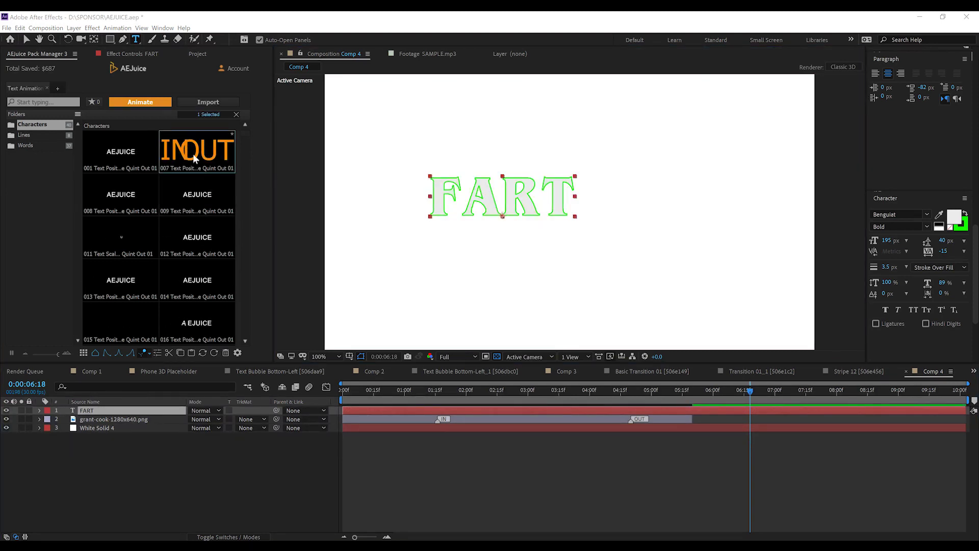
{"action": "left_click", "coordinate": [148, 101]}
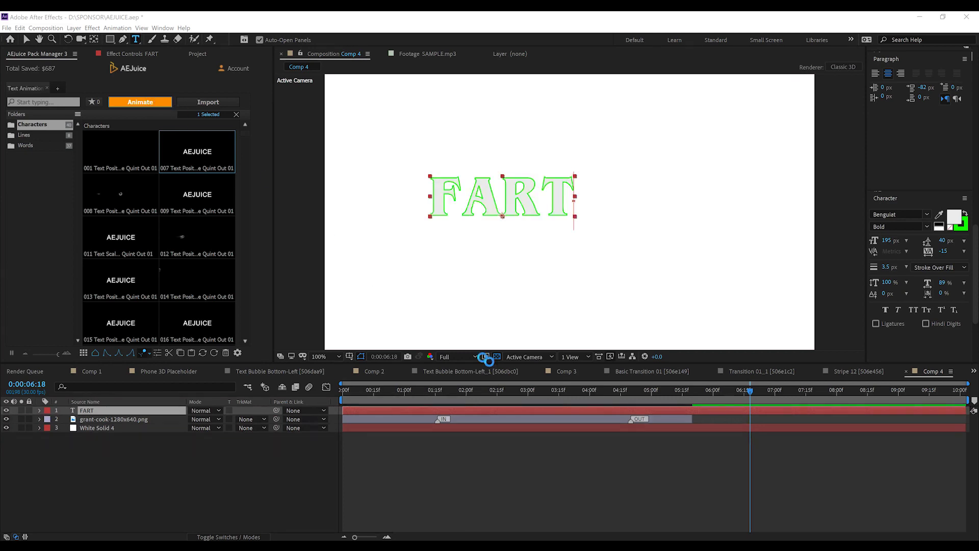
{"action": "key", "text": "Home"}
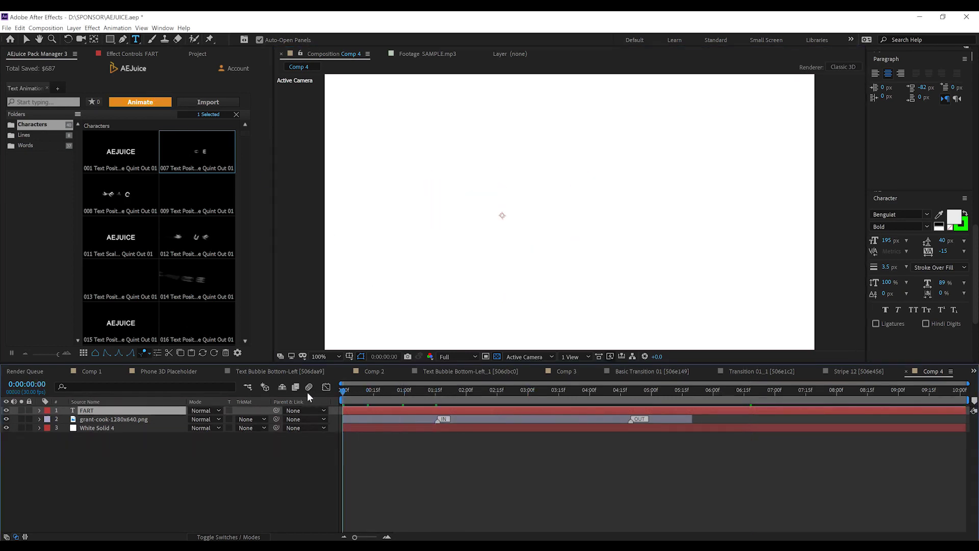
{"action": "key", "text": "space"}
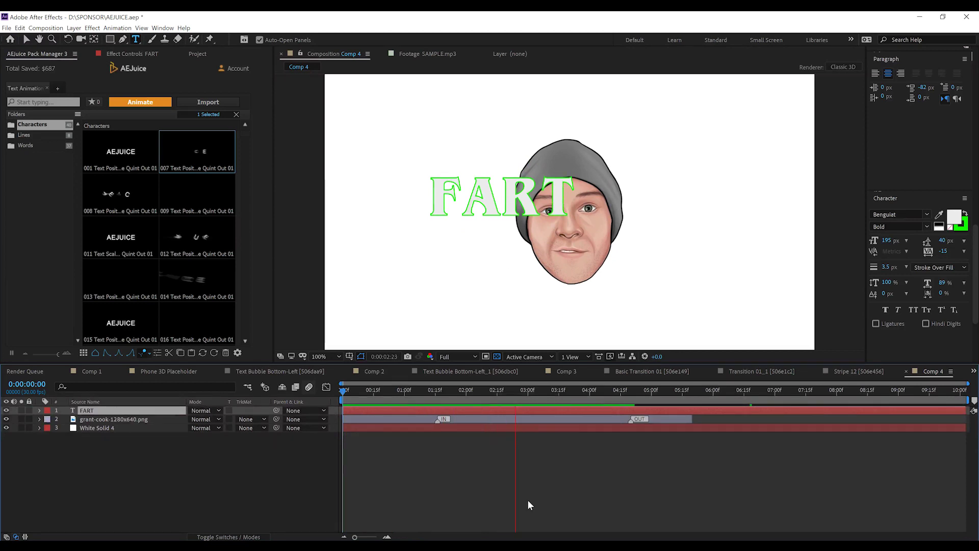
{"action": "key", "text": "space"}
Hide the cartoon head layer and preview the FART text animation on its own from the start.
{"action": "left_click", "coordinate": [6, 418]}
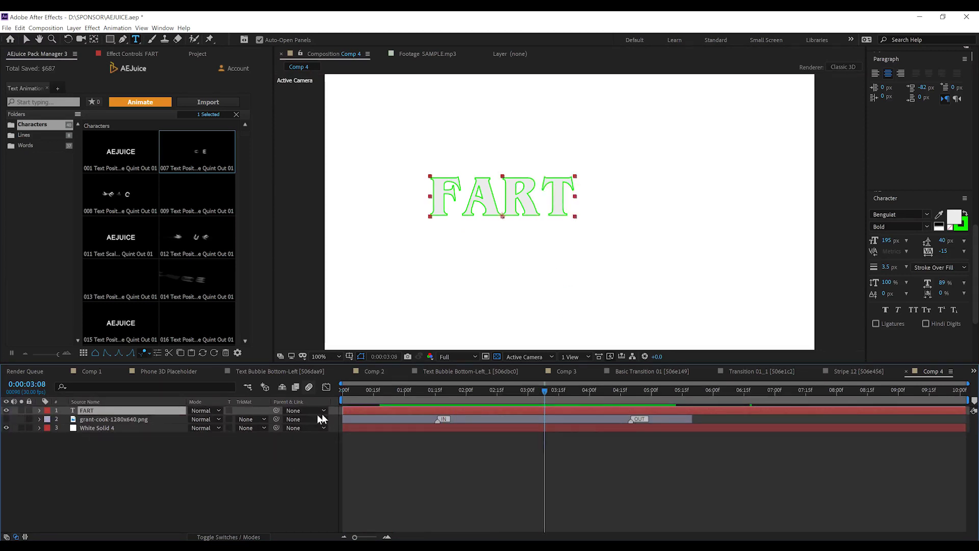
{"action": "left_click", "coordinate": [343, 396]}
{"action": "key", "text": "space"}
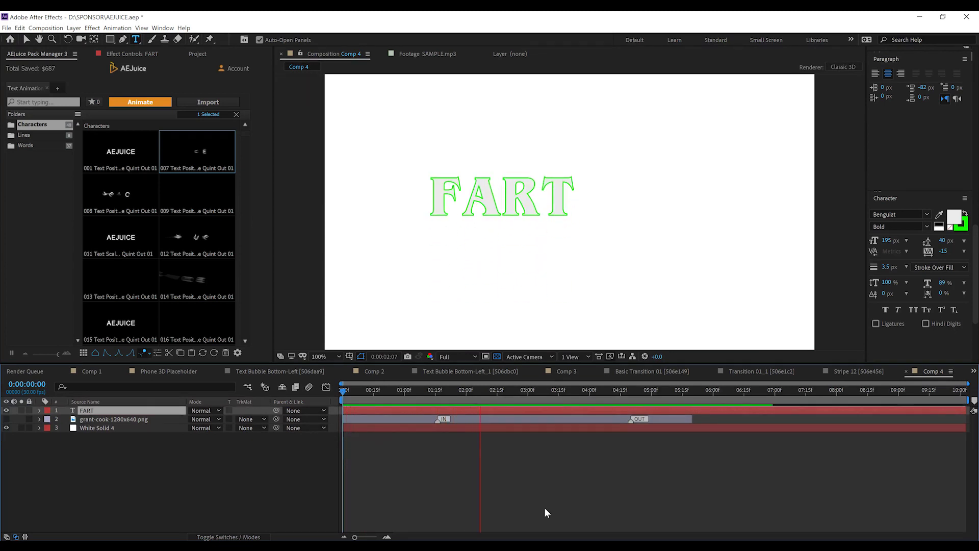
{"action": "key", "text": "space"}
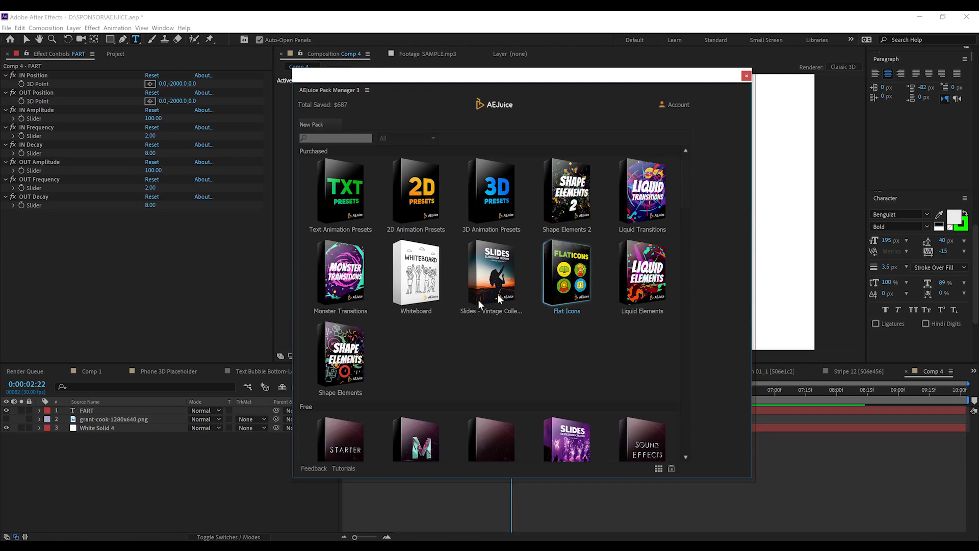
Open the Shape Elements pack and examine its 3D Lines, 3D Elements, Hexagons, Notes and Impacts folders.
{"action": "left_click", "coordinate": [340, 355]}
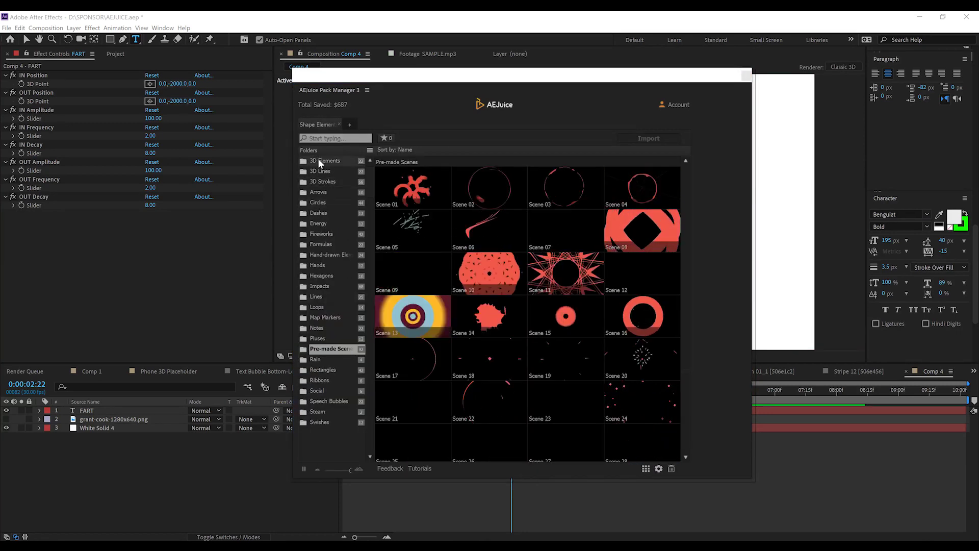
{"action": "left_click", "coordinate": [318, 161]}
{"action": "left_click", "coordinate": [319, 169]}
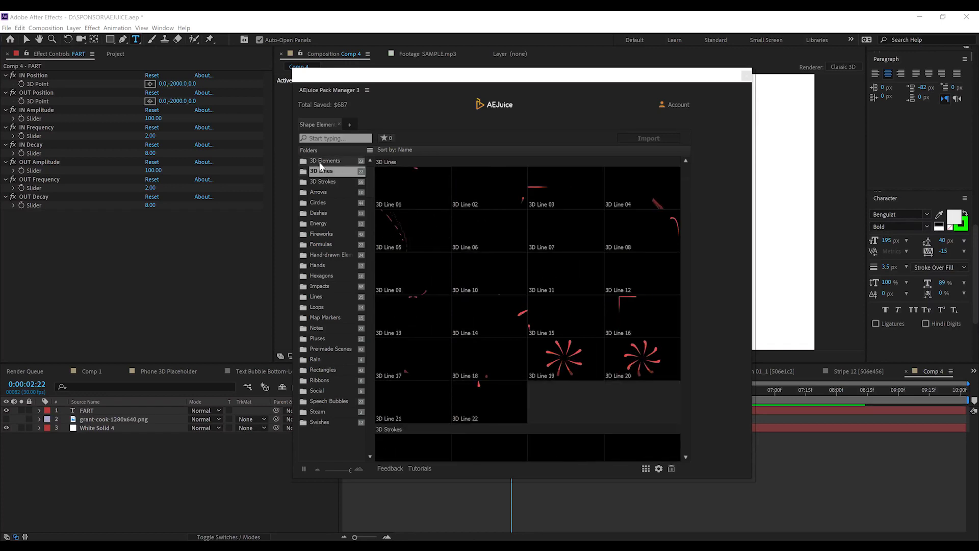
{"action": "left_click", "coordinate": [320, 161]}
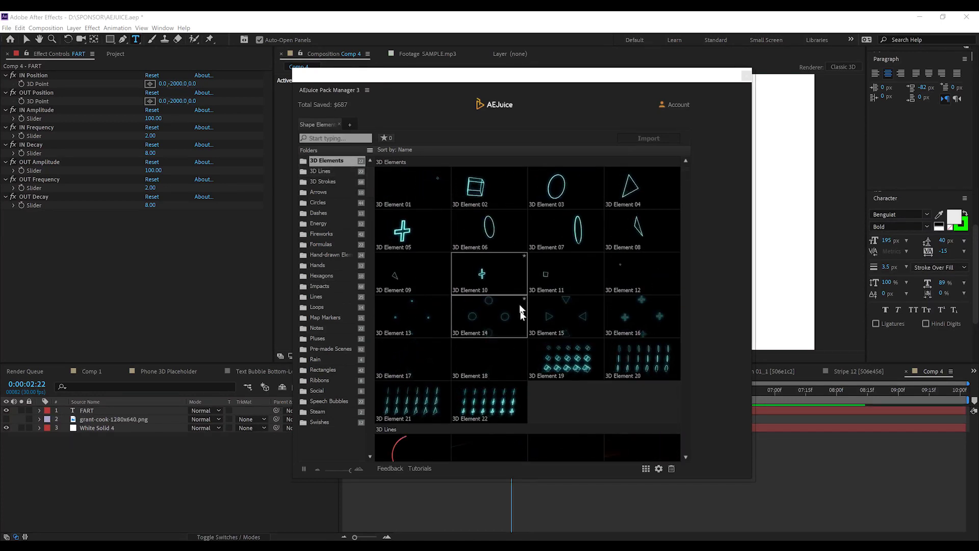
{"action": "left_click", "coordinate": [325, 279]}
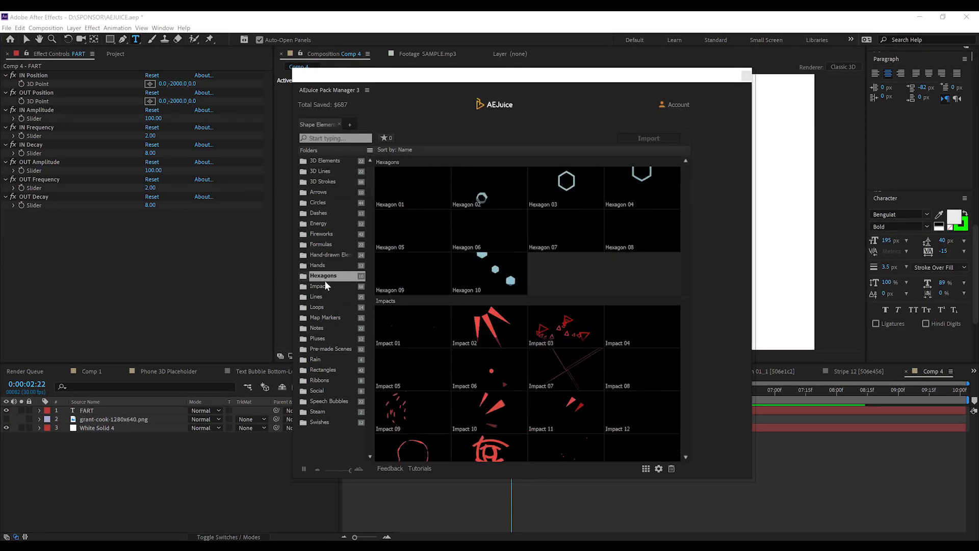
{"action": "left_click", "coordinate": [328, 328]}
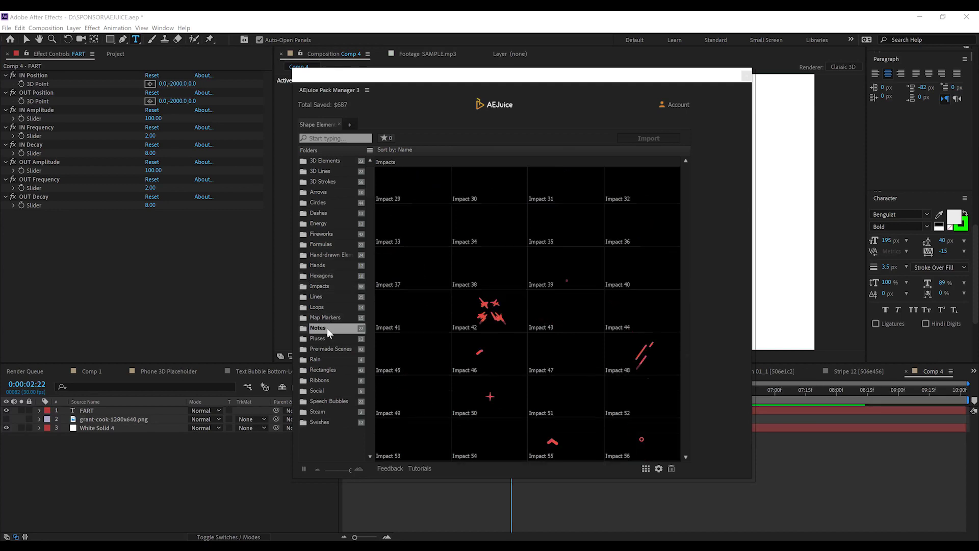
{"action": "left_click", "coordinate": [325, 287]}
Examine the Rectangles, Social, Speech Bubbles, Swishes, Ribbons and Loops folders of the Shape Elements pack.
{"action": "left_click", "coordinate": [325, 369]}
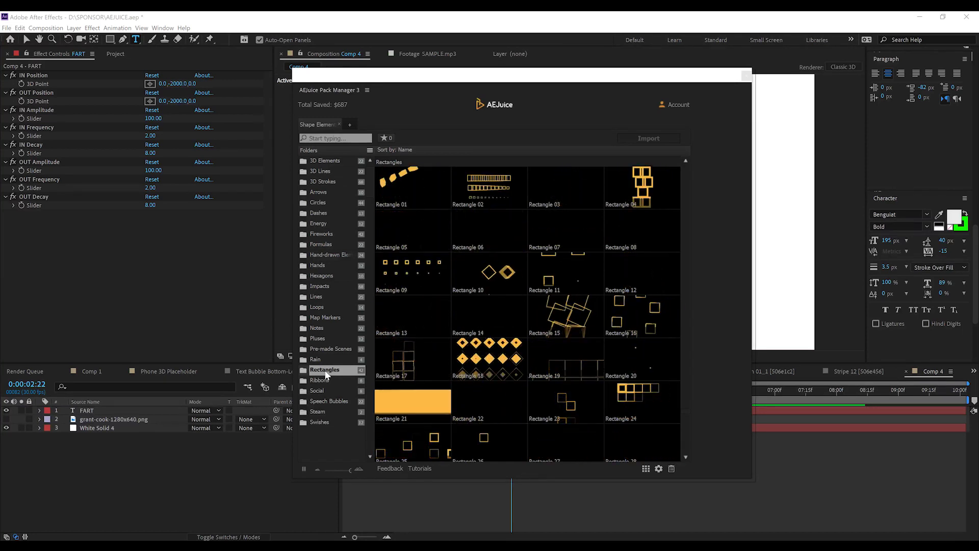
{"action": "left_click", "coordinate": [318, 390]}
{"action": "left_click", "coordinate": [313, 400]}
{"action": "left_click", "coordinate": [314, 421]}
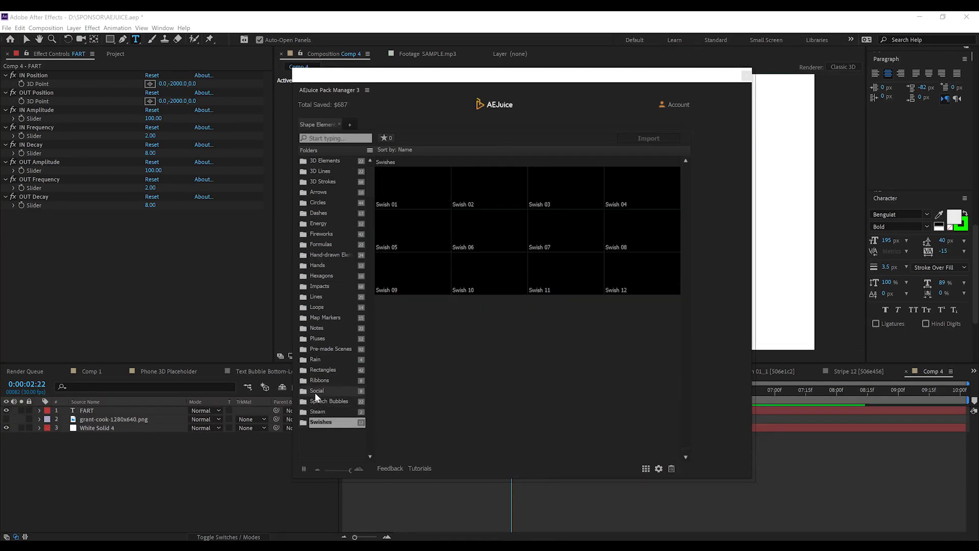
{"action": "left_click", "coordinate": [314, 391]}
{"action": "left_click", "coordinate": [316, 381]}
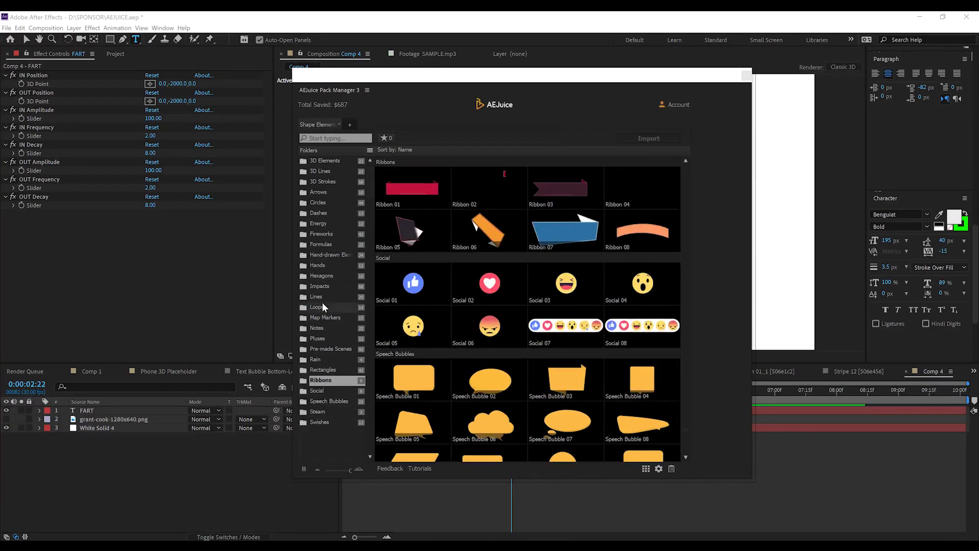
{"action": "left_click", "coordinate": [322, 305]}
Import the Social 01 thumbs-up element from the Shape Elements pack into Comp 4.
{"action": "left_click", "coordinate": [325, 379]}
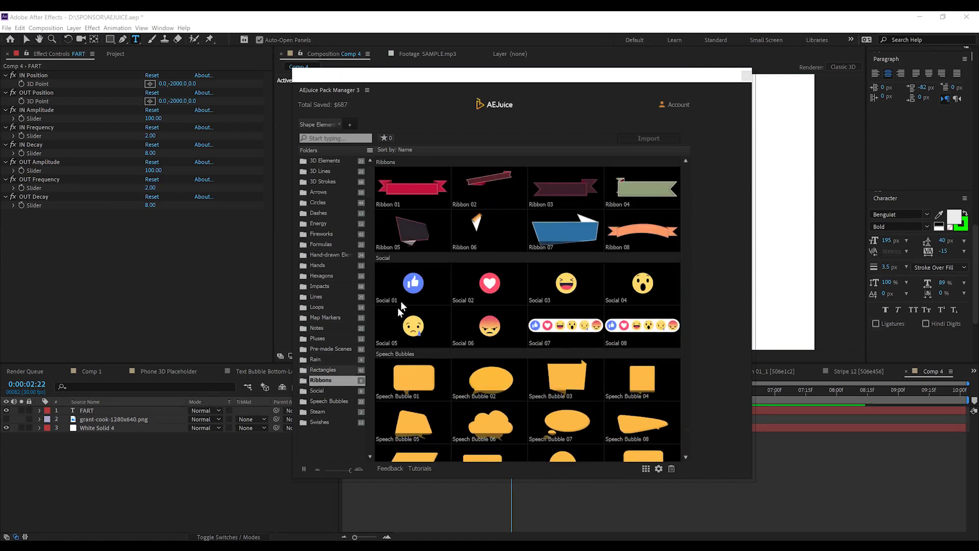
{"action": "left_click", "coordinate": [408, 286]}
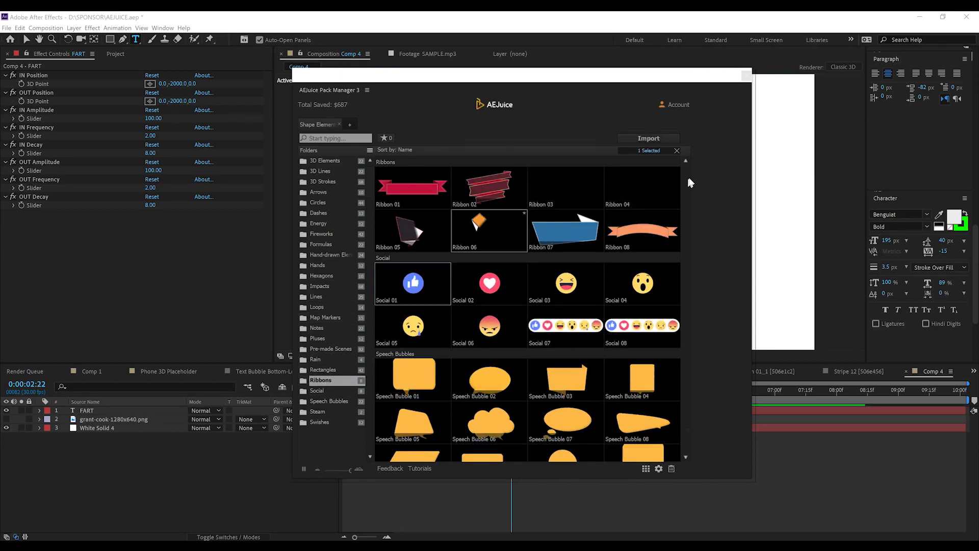
{"action": "left_click", "coordinate": [657, 136]}
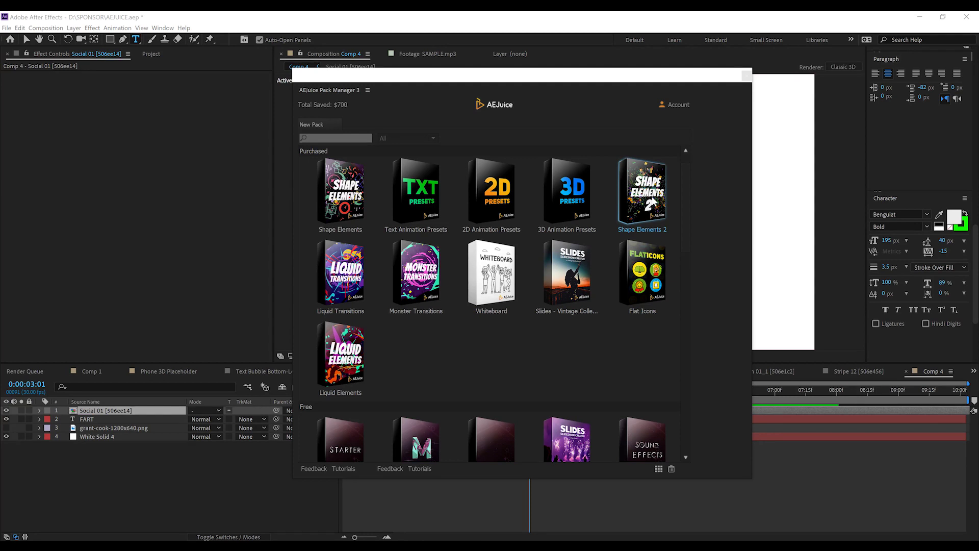
Open the Shape Elements 2 pack and examine its 3D Strokes, Lines, Shapes, Sparks and Swishes folders.
{"action": "left_click", "coordinate": [643, 194]}
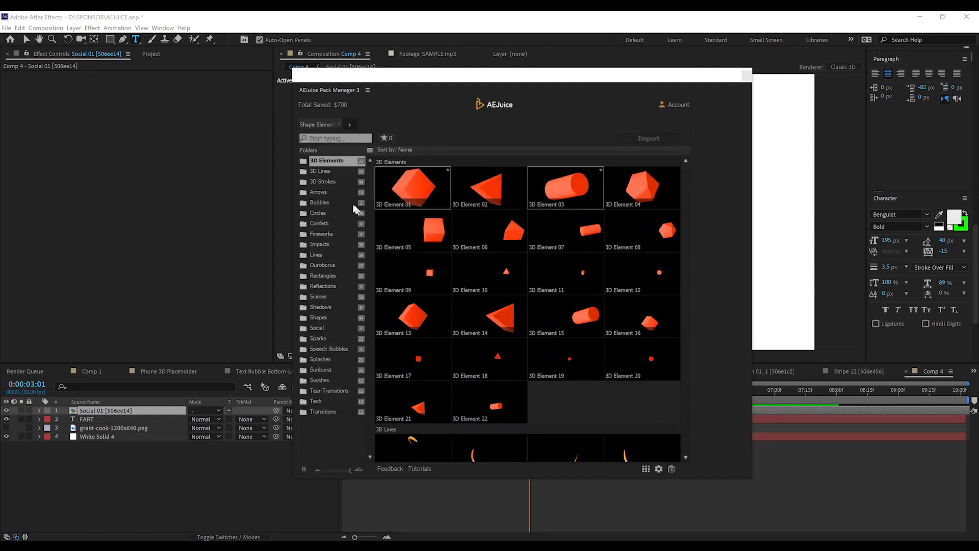
{"action": "left_click", "coordinate": [322, 180]}
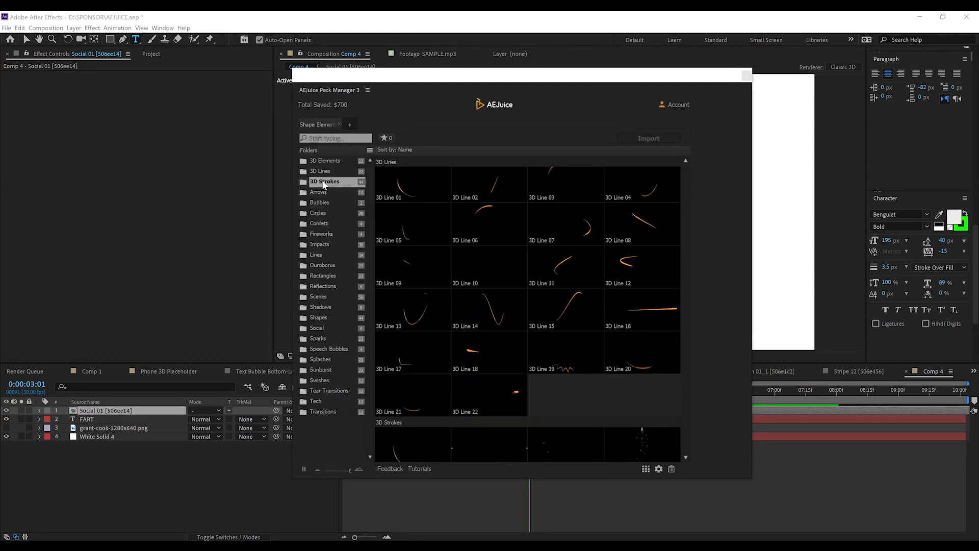
{"action": "left_click", "coordinate": [318, 254]}
{"action": "left_click", "coordinate": [327, 317]}
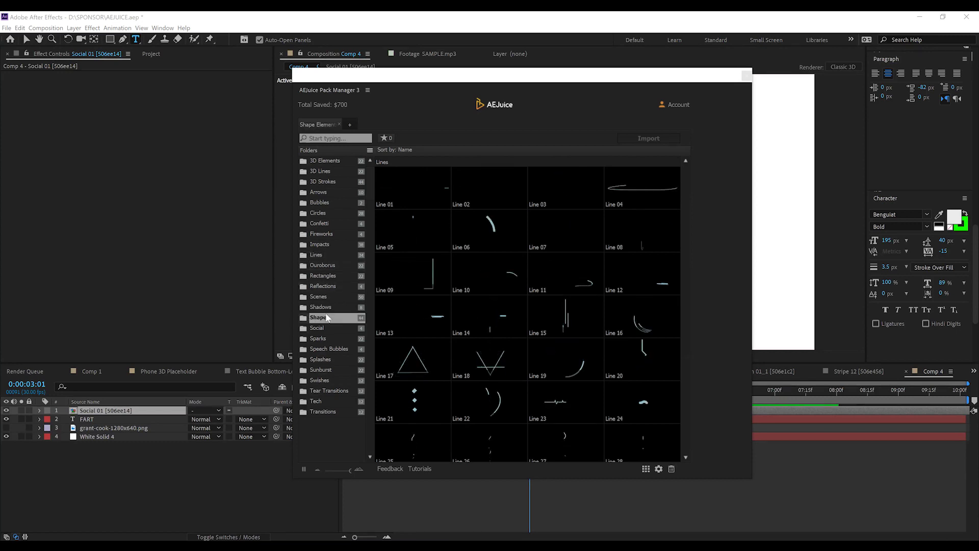
{"action": "left_click", "coordinate": [320, 339]}
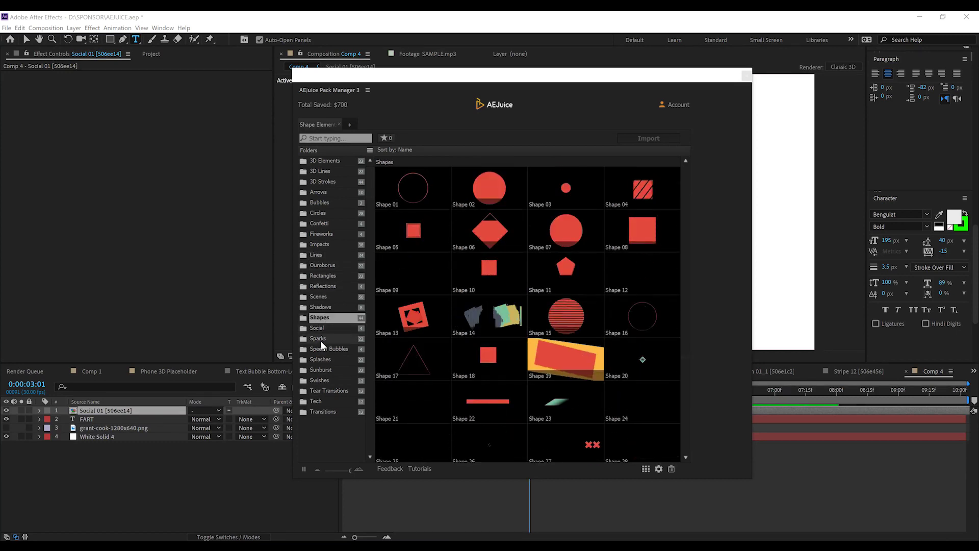
{"action": "left_click", "coordinate": [318, 379]}
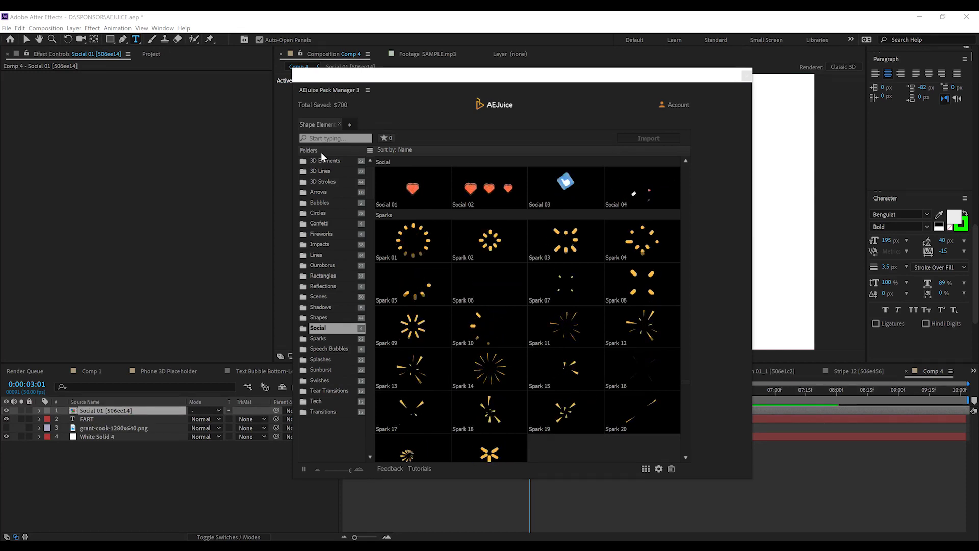
Close the Shape Elements 2 pack and open the Flat Icons pack to view its General icons.
{"action": "left_click", "coordinate": [338, 123]}
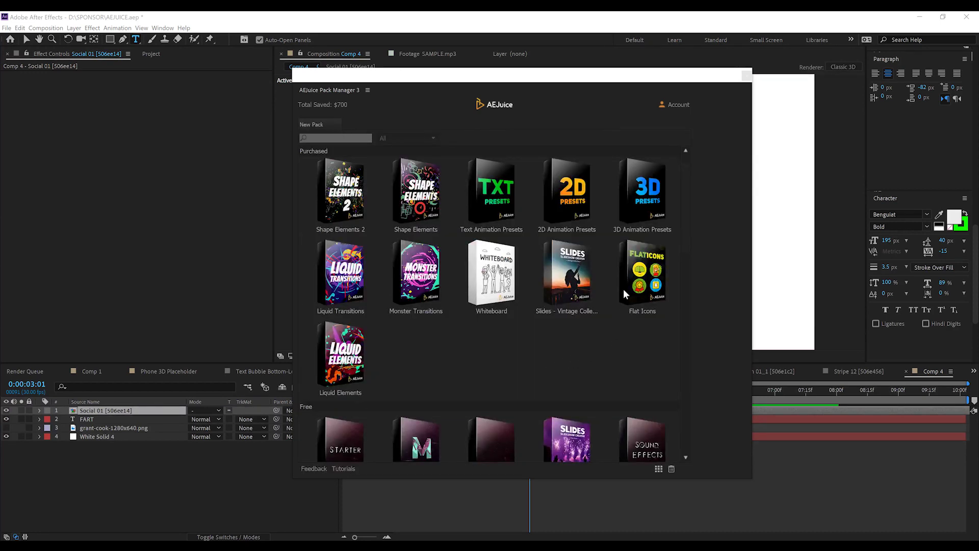
{"action": "left_click", "coordinate": [636, 274]}
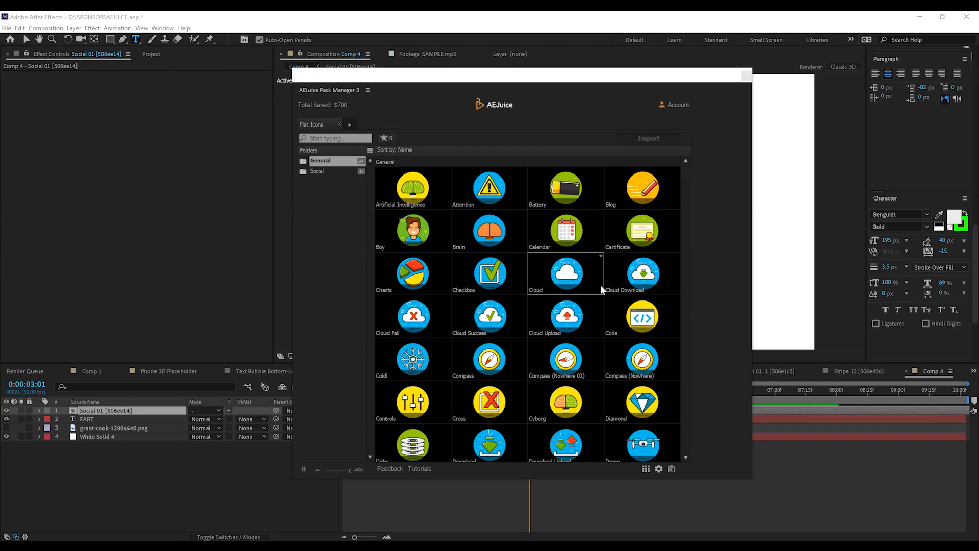
Import the Facebook icon from the Social folder of the Flat Icons pack into Comp 4 and close the pack manager.
{"action": "left_click", "coordinate": [303, 171]}
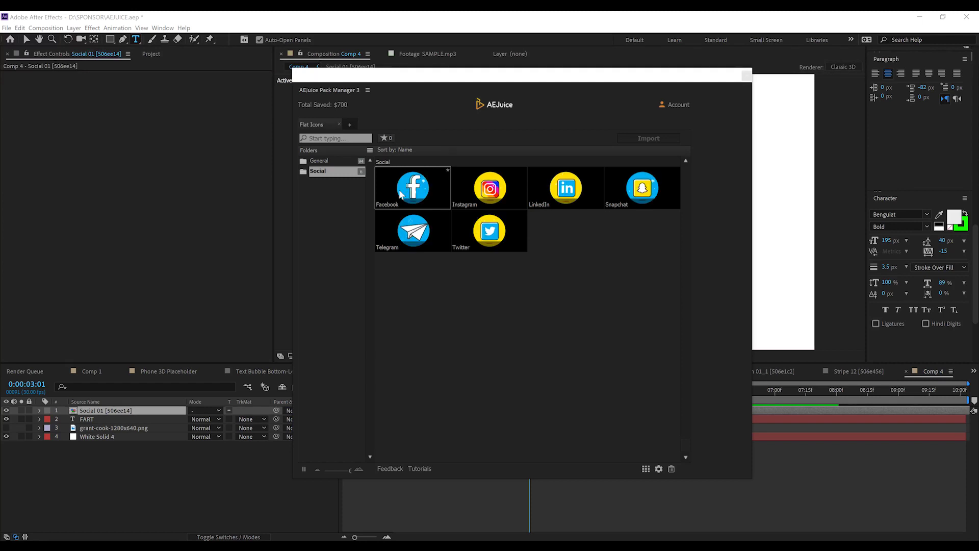
{"action": "left_click", "coordinate": [400, 194]}
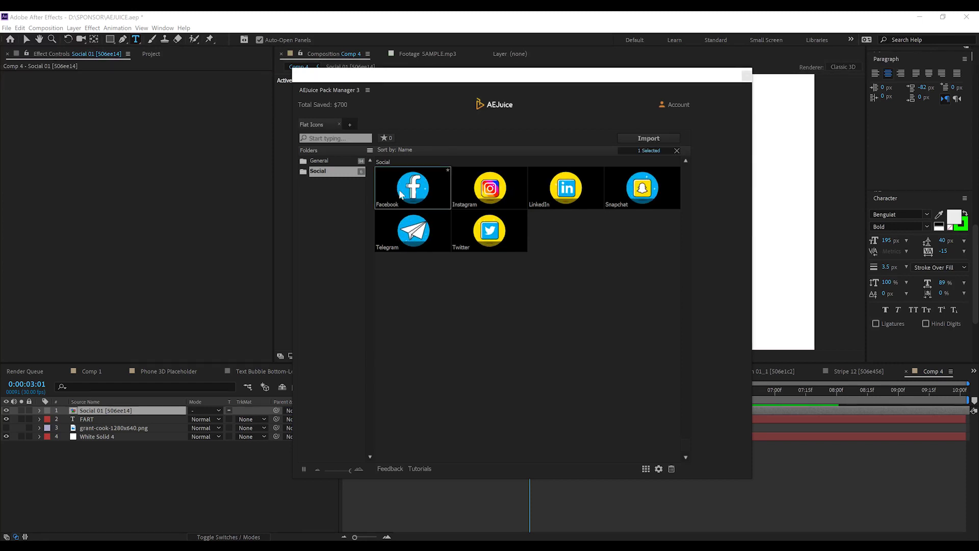
{"action": "left_click", "coordinate": [666, 139]}
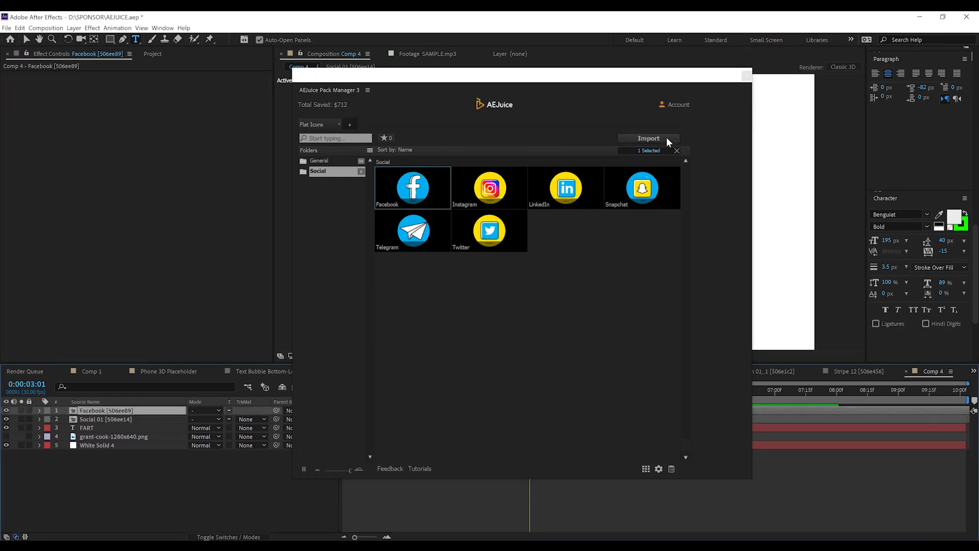
{"action": "left_click", "coordinate": [747, 76]}
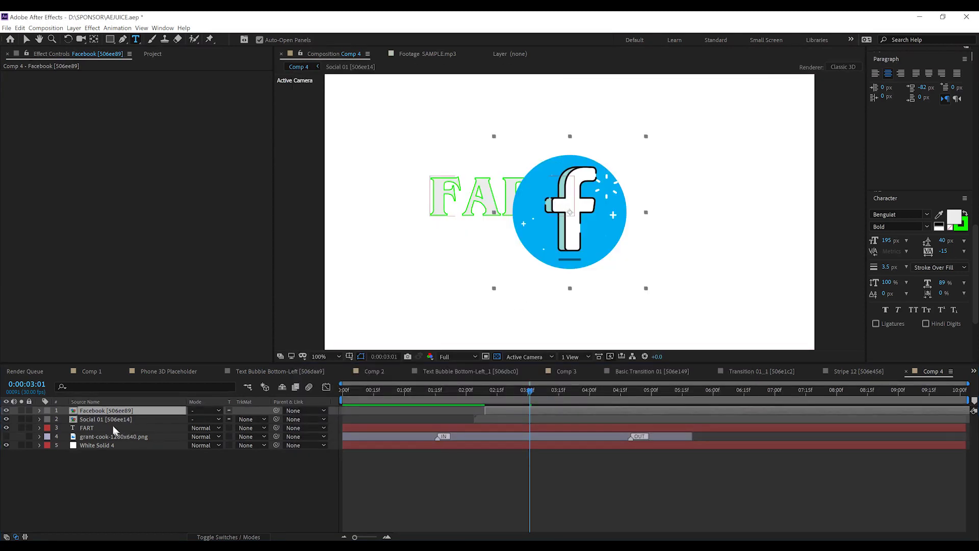
Scale the Facebook layer to 282%, and open its precomp to select the Colors layer.
{"action": "key", "text": "s"}
{"action": "left_click_drag", "start_coordinate": [204, 419], "coordinate": [321, 426]}
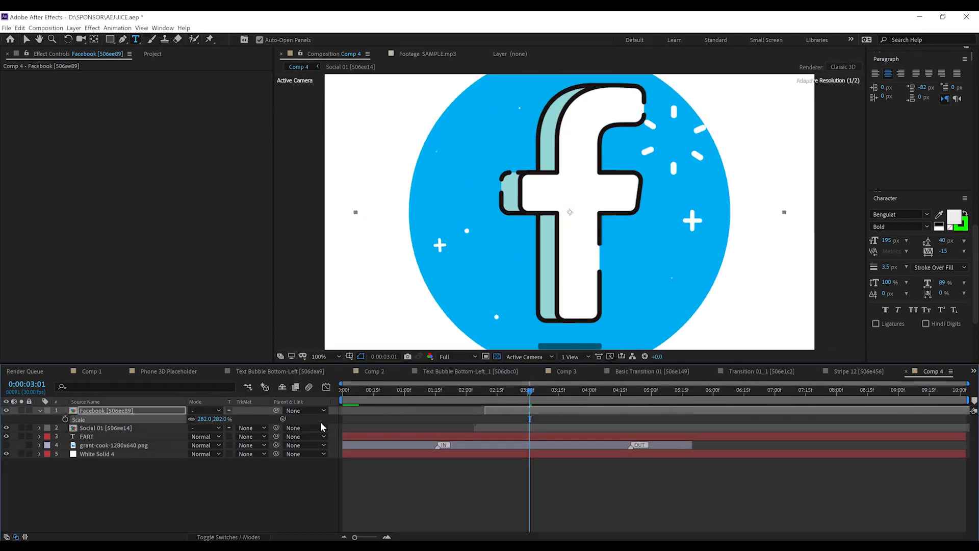
{"action": "double_click", "coordinate": [120, 410]}
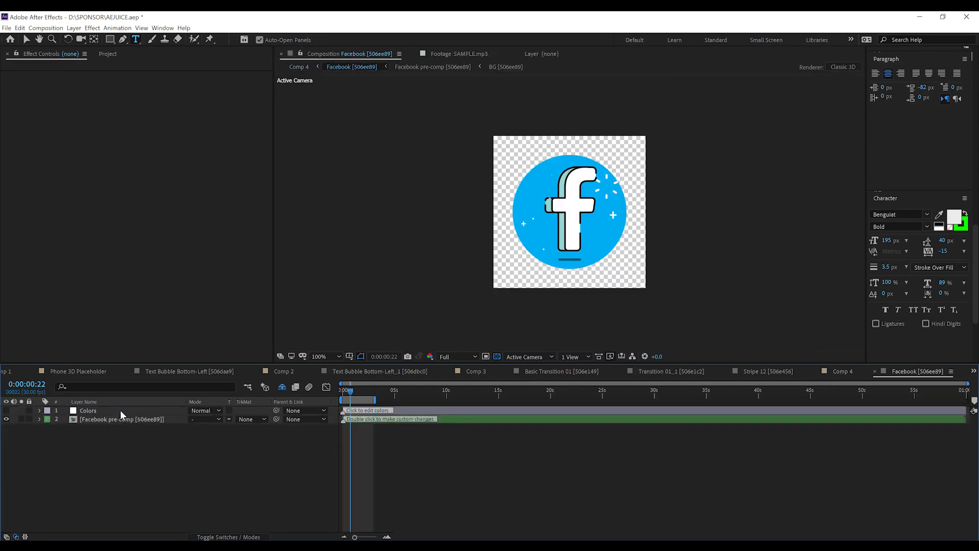
{"action": "left_click", "coordinate": [90, 410]}
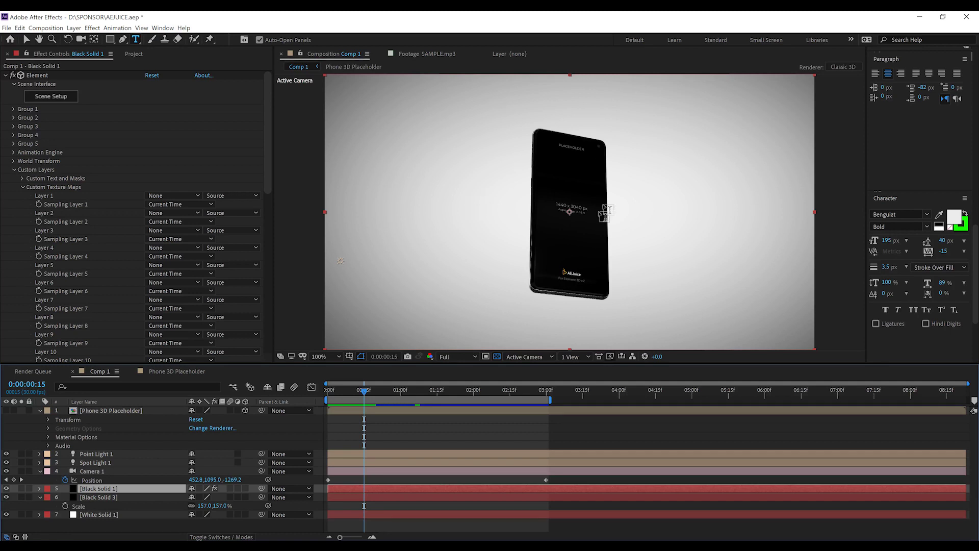
View the contents of the Phone 3D Placeholder composition and return to Comp 1.
{"action": "key", "text": "v"}
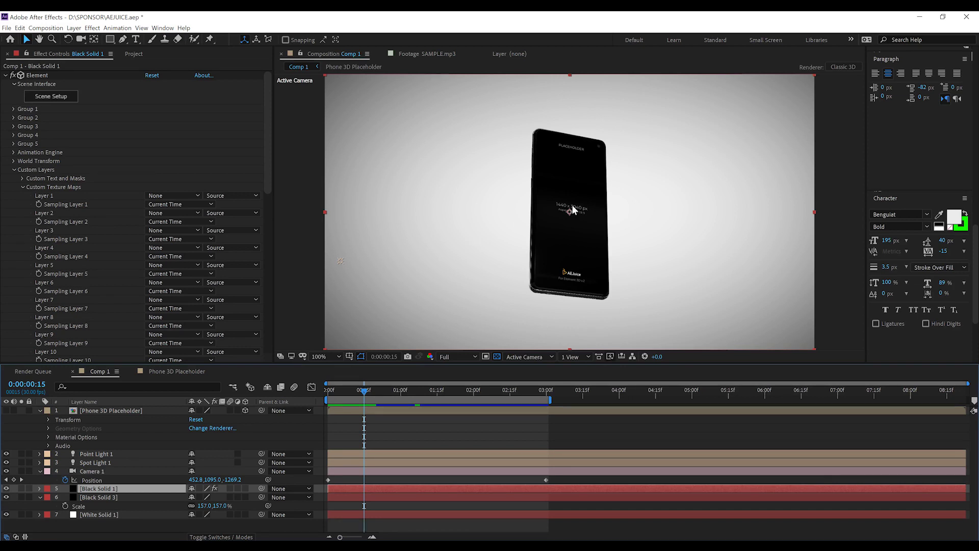
{"action": "left_click", "coordinate": [109, 411]}
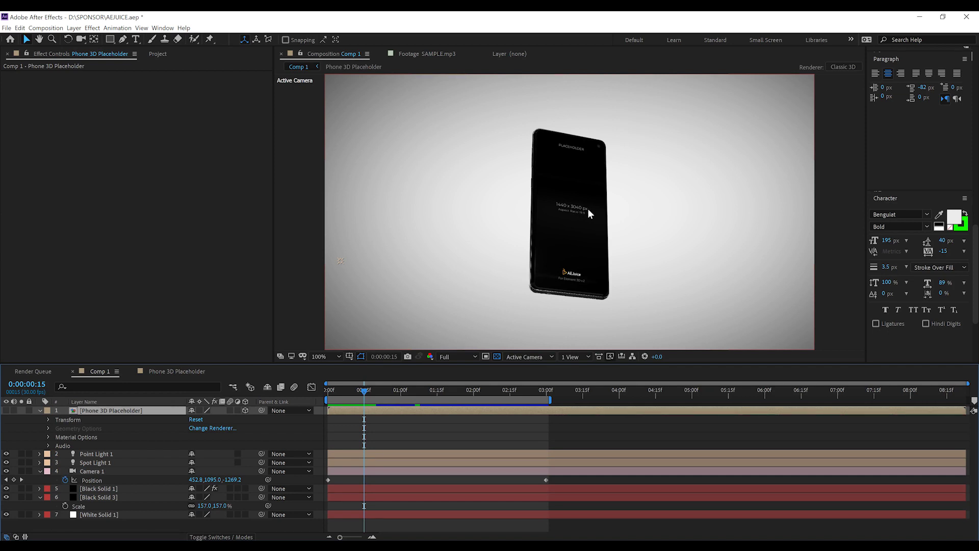
{"action": "left_click", "coordinate": [160, 375]}
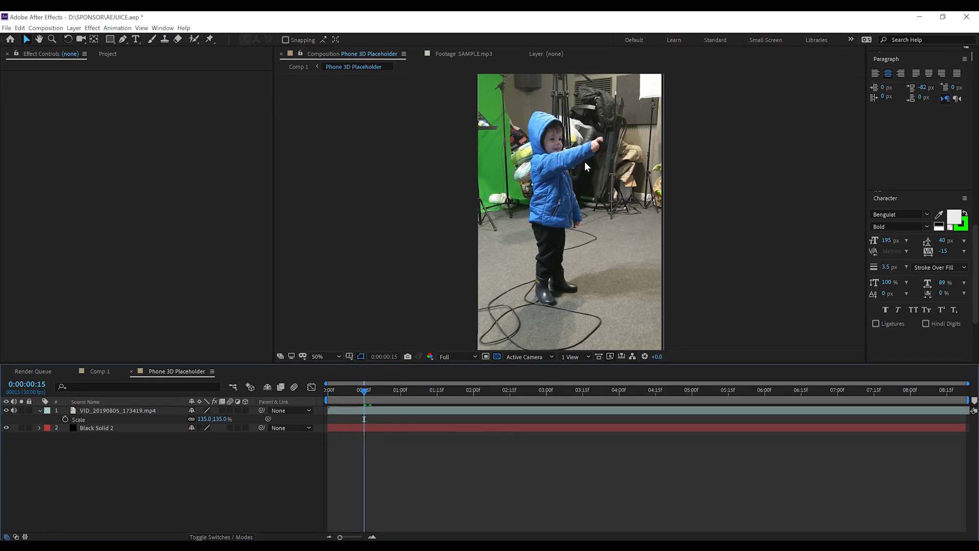
{"action": "left_click", "coordinate": [106, 374]}
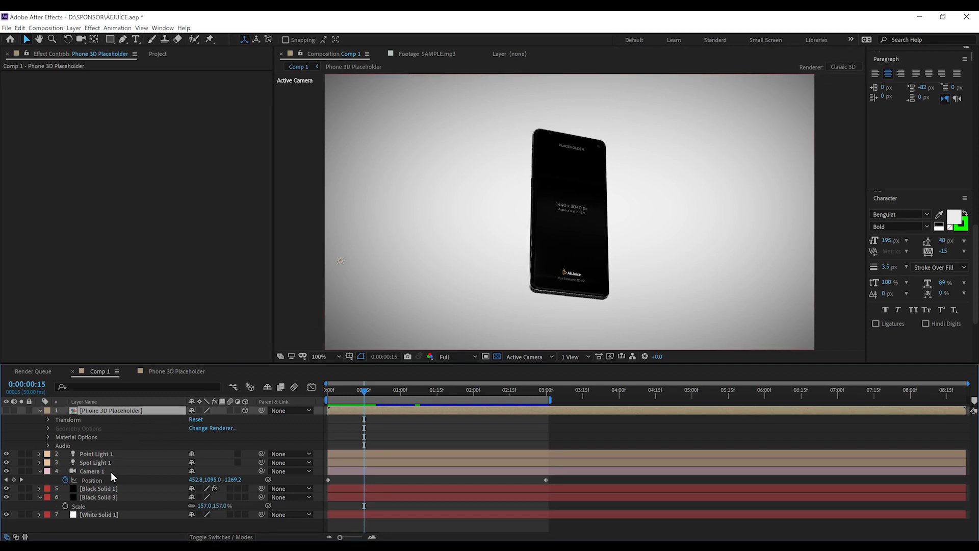
Assign Phone 3D Placeholder as Layer 1 of the Element effect's custom texture maps on Black Solid 1.
{"action": "left_click", "coordinate": [96, 488]}
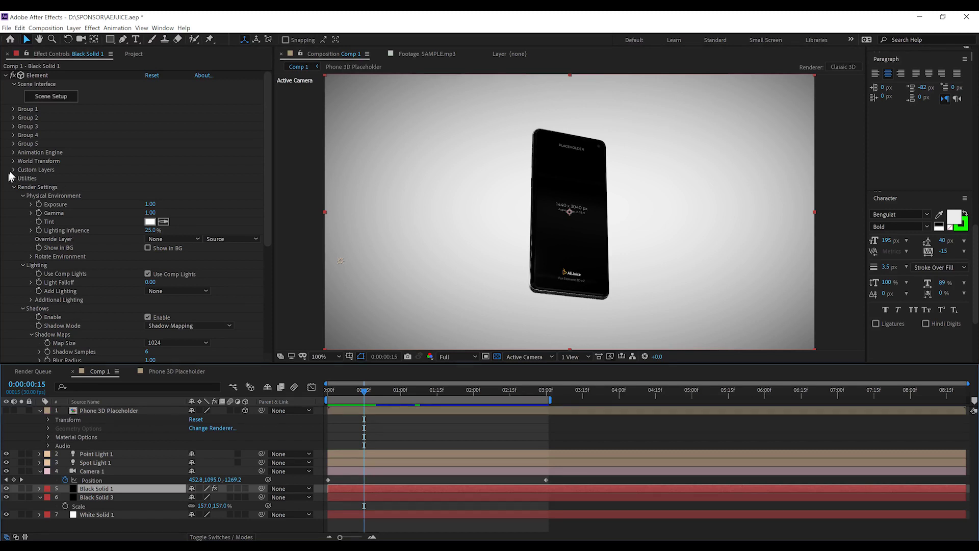
{"action": "left_click", "coordinate": [14, 170]}
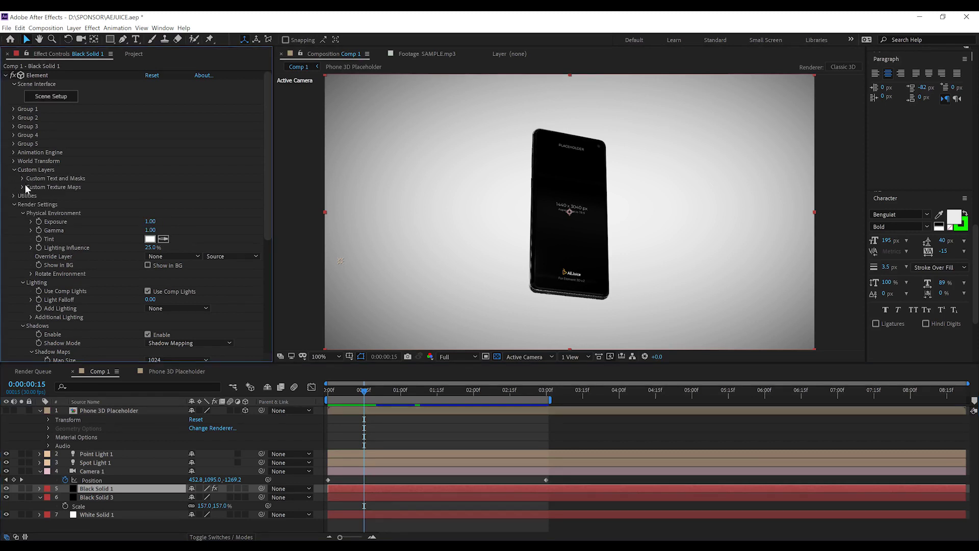
{"action": "left_click", "coordinate": [23, 187]}
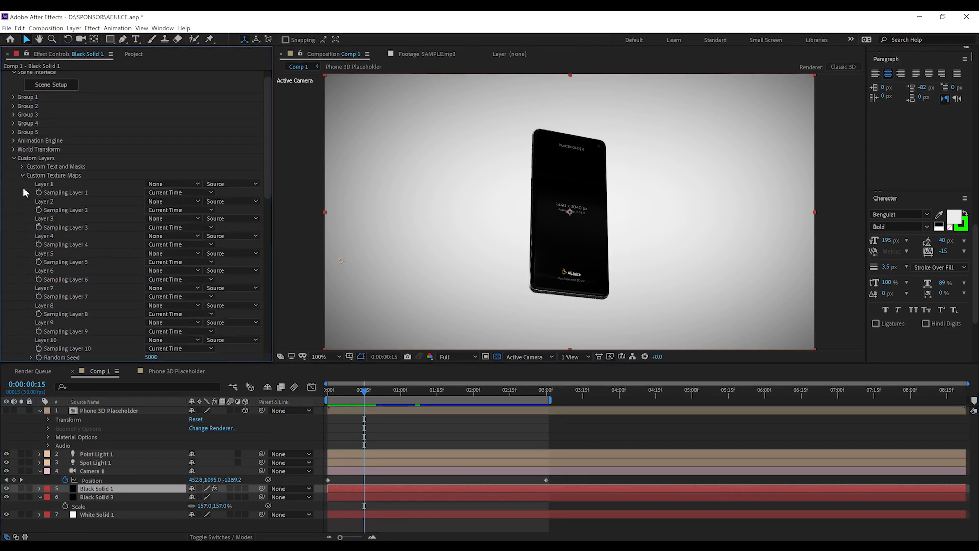
{"action": "left_click", "coordinate": [175, 184]}
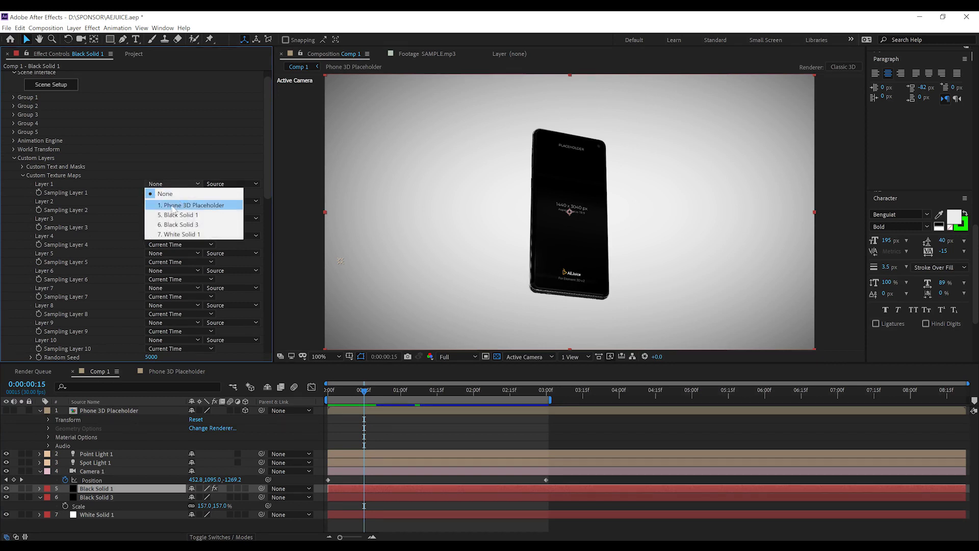
{"action": "left_click", "coordinate": [180, 207]}
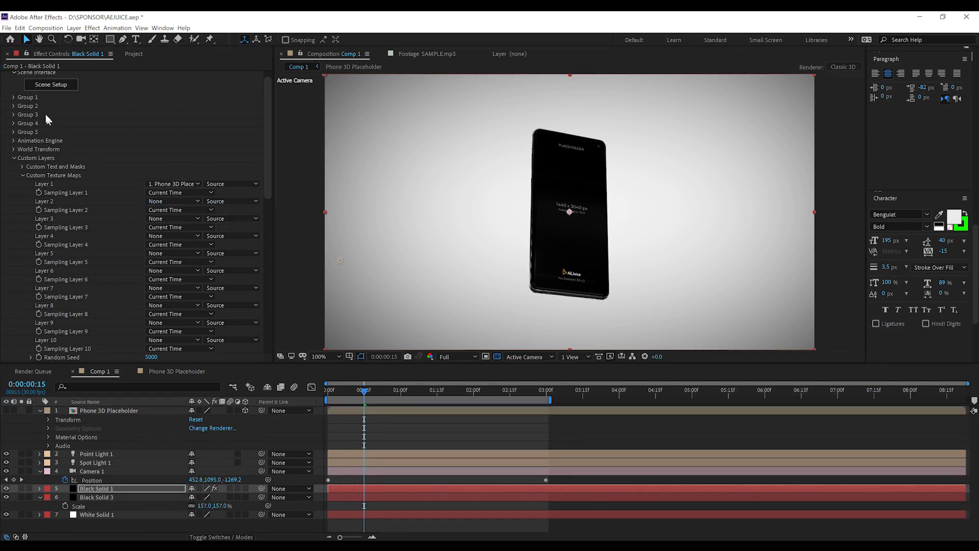
In Element's Scene Setup, set the Place_Holder material's Illumination texture to Custom Layer 1, apply the scene and preview Comp 1.
{"action": "left_click", "coordinate": [48, 85]}
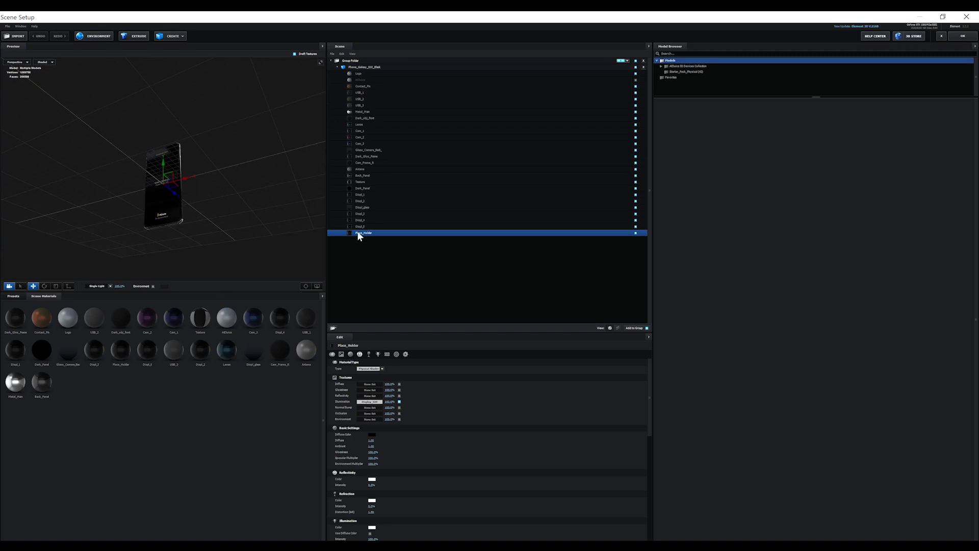
{"action": "left_click", "coordinate": [369, 402]}
{"action": "left_click", "coordinate": [370, 379]}
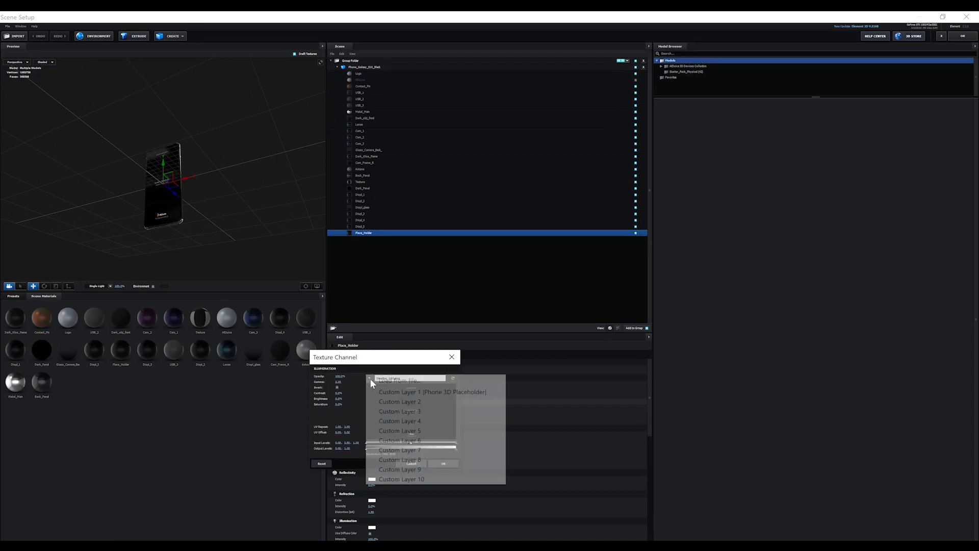
{"action": "left_click", "coordinate": [401, 391]}
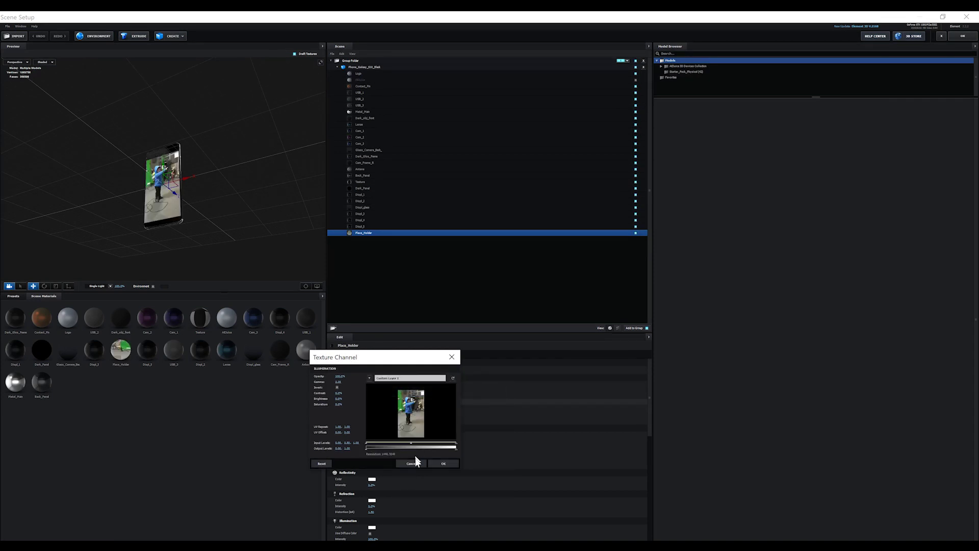
{"action": "left_click", "coordinate": [443, 463]}
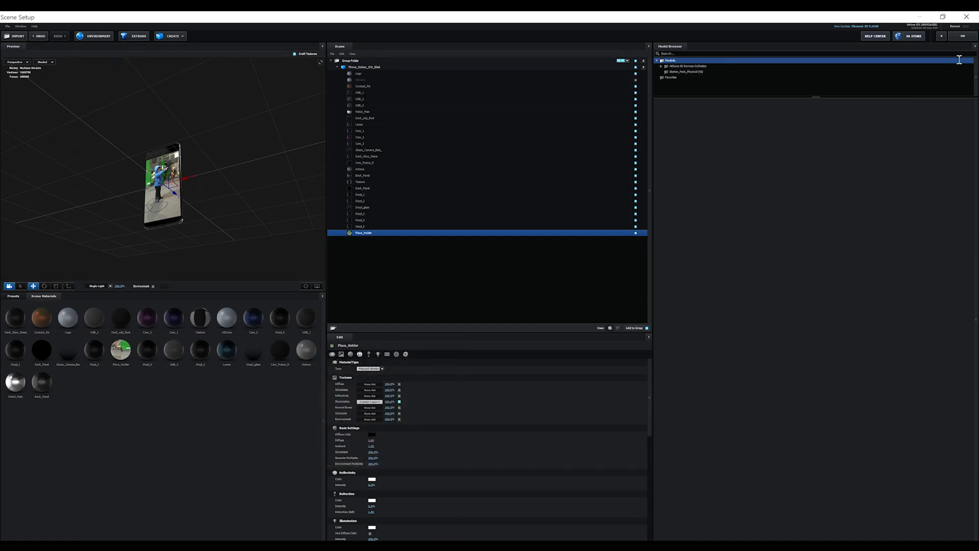
{"action": "left_click", "coordinate": [964, 36]}
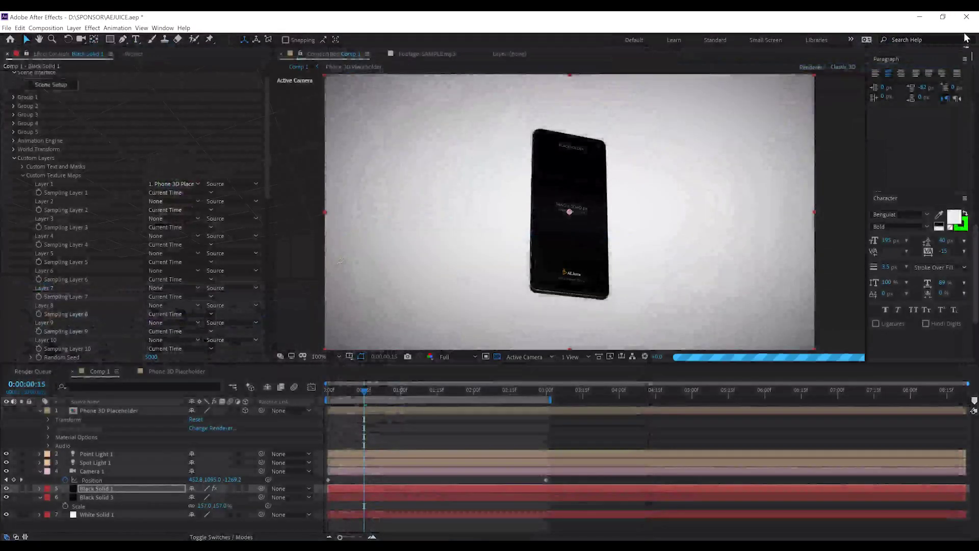
{"action": "key", "text": "space"}
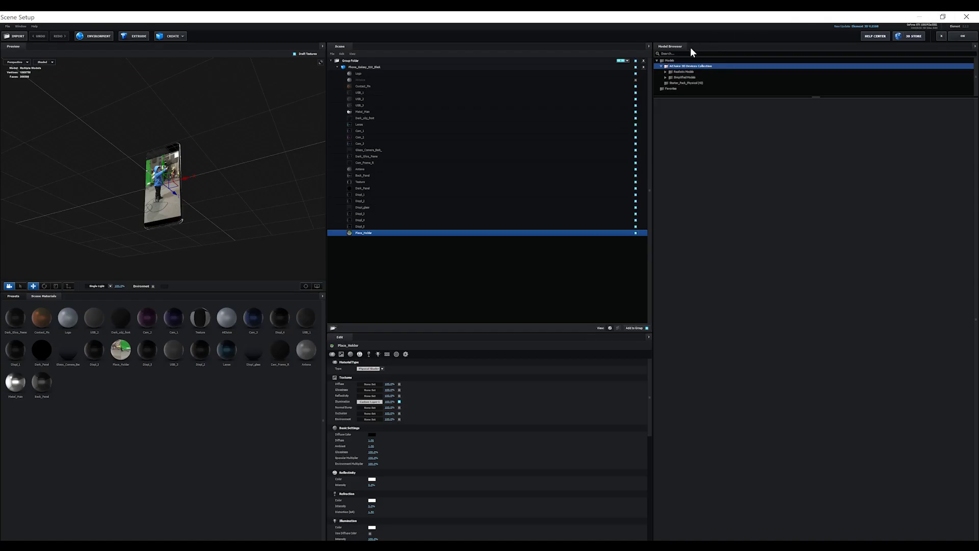
Examine the Mac, laptop, Galaxy phone, Phone_Xr and tablet folders in the Realistic Models of the AEJuice 3D devices collection.
{"action": "double_click", "coordinate": [689, 71]}
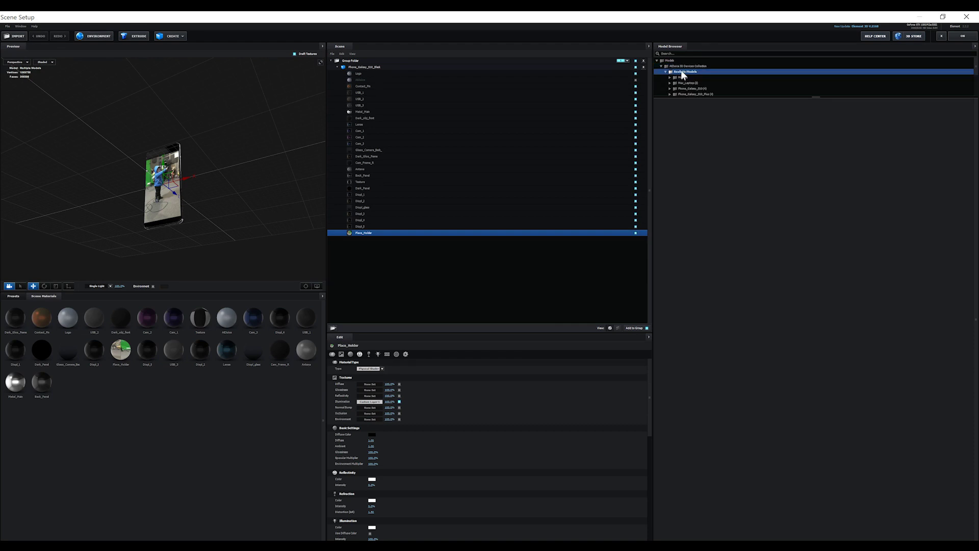
{"action": "left_click", "coordinate": [666, 71]}
{"action": "double_click", "coordinate": [683, 78]}
{"action": "left_click", "coordinate": [666, 71]}
{"action": "double_click", "coordinate": [681, 77]}
{"action": "left_click", "coordinate": [690, 87]}
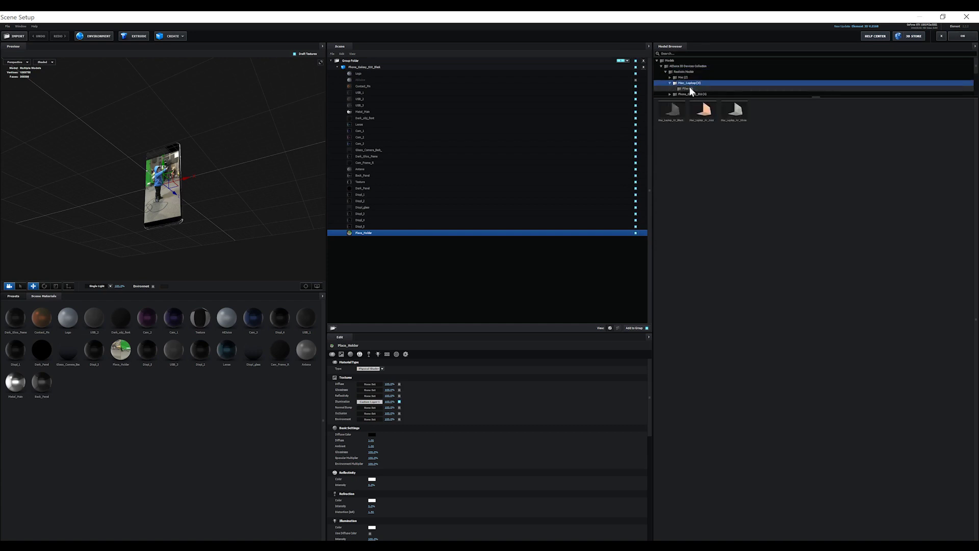
{"action": "scroll", "coordinate": [690, 88], "scroll_direction": "down", "scroll_amount": 1}
{"action": "left_click", "coordinate": [697, 77]}
{"action": "scroll", "coordinate": [696, 81], "scroll_direction": "down", "scroll_amount": 4}
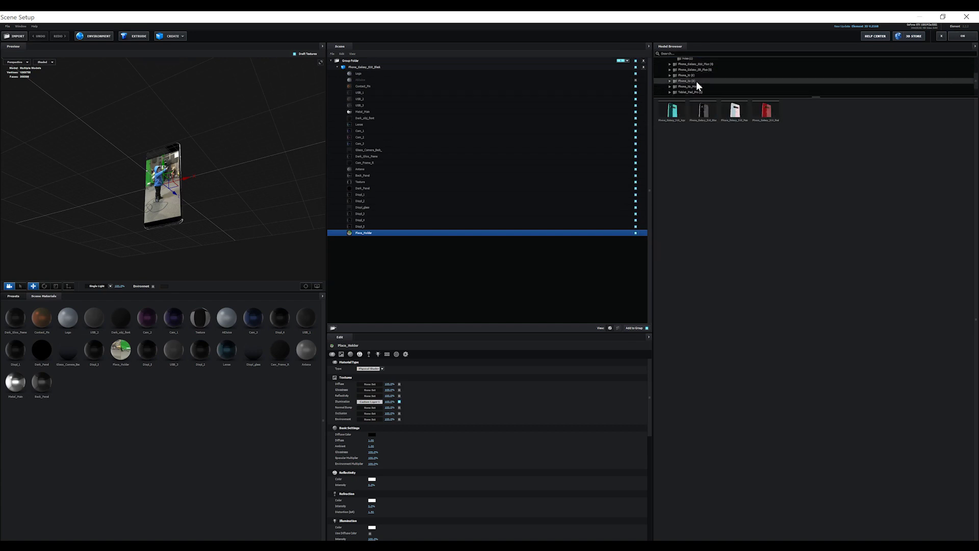
{"action": "left_click", "coordinate": [688, 70]}
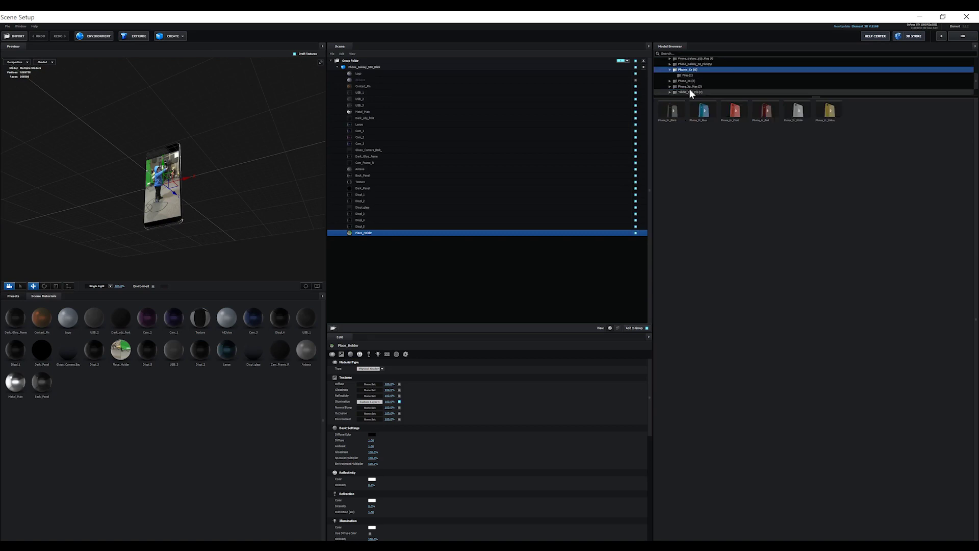
{"action": "left_click", "coordinate": [690, 92]}
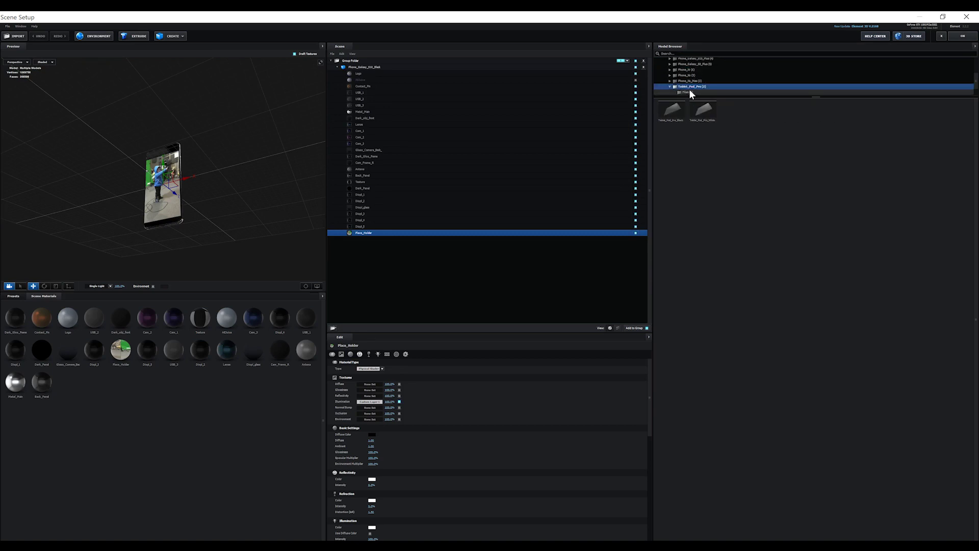